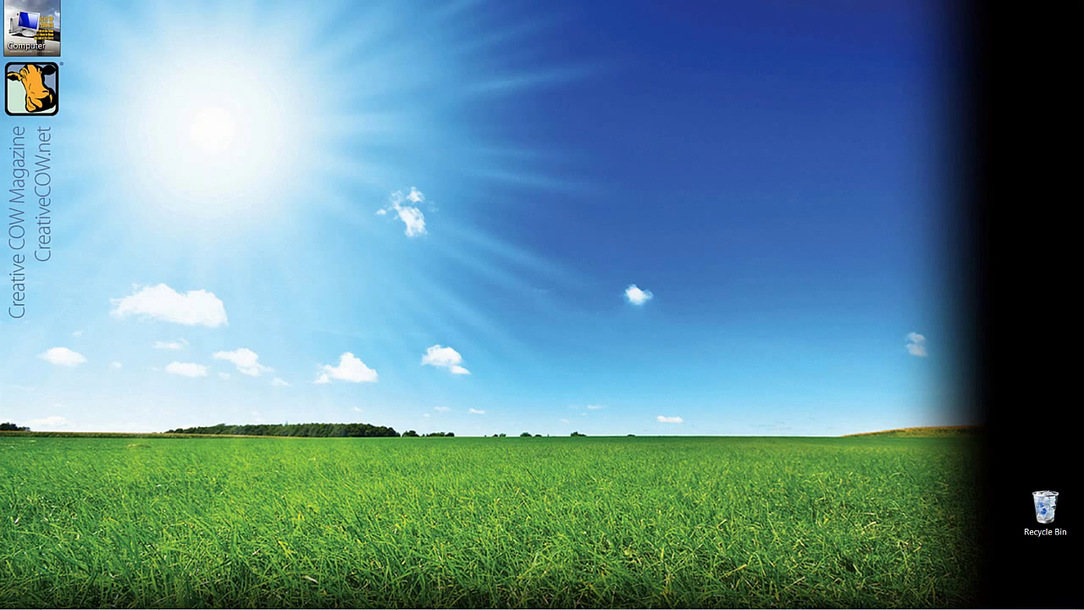
Switch to Avid Symphony, open the Sequences bin and fit it into the space beneath the project window
{"action": "key", "text": "alt+Tab"}
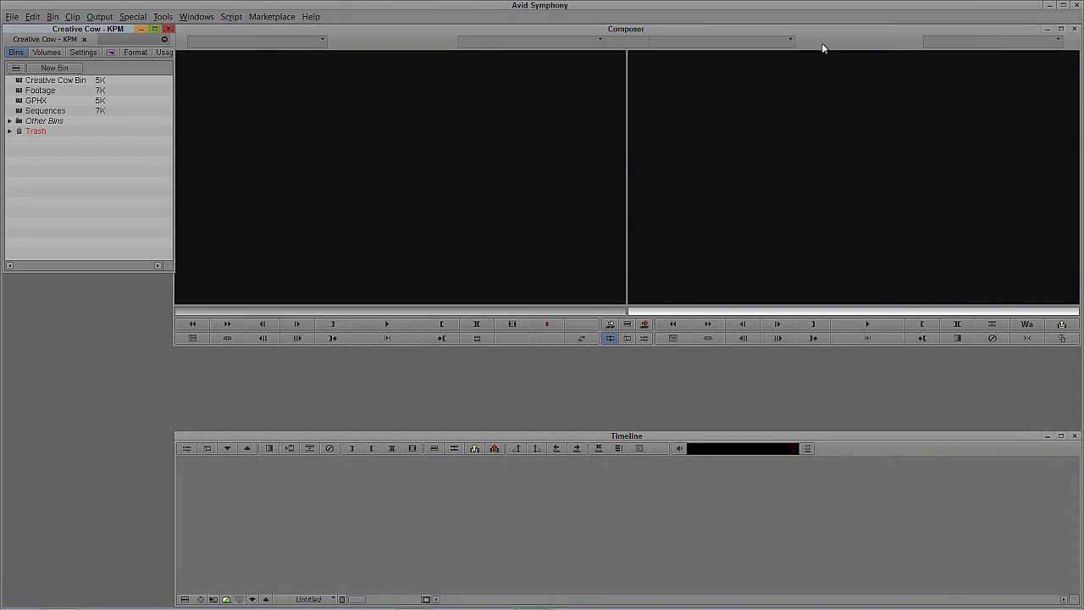
{"action": "double_click", "coordinate": [31, 111]}
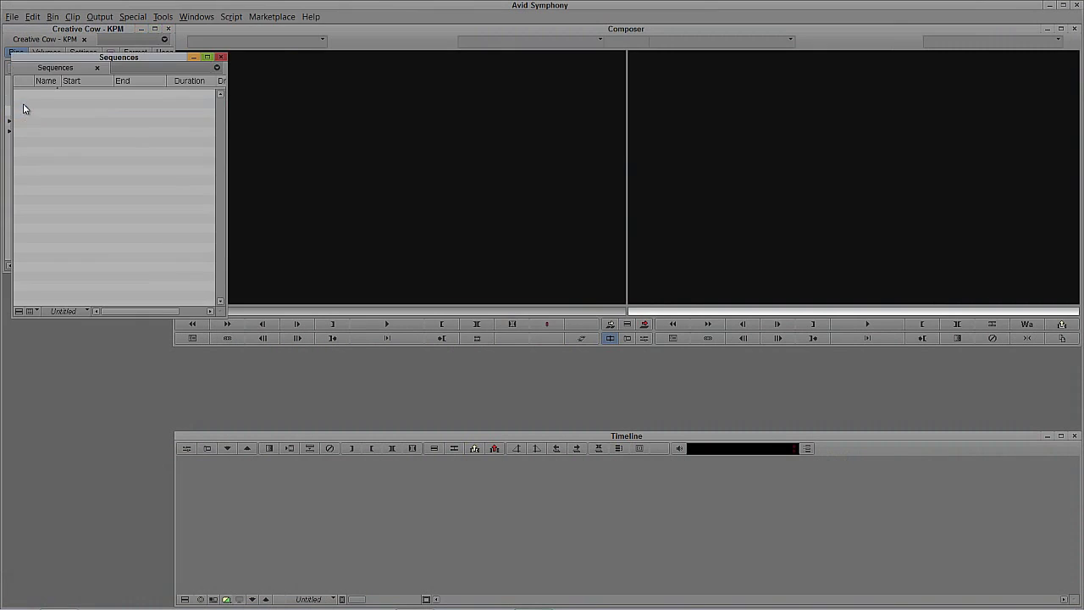
{"action": "left_click_drag", "start_coordinate": [71, 68], "coordinate": [64, 286]}
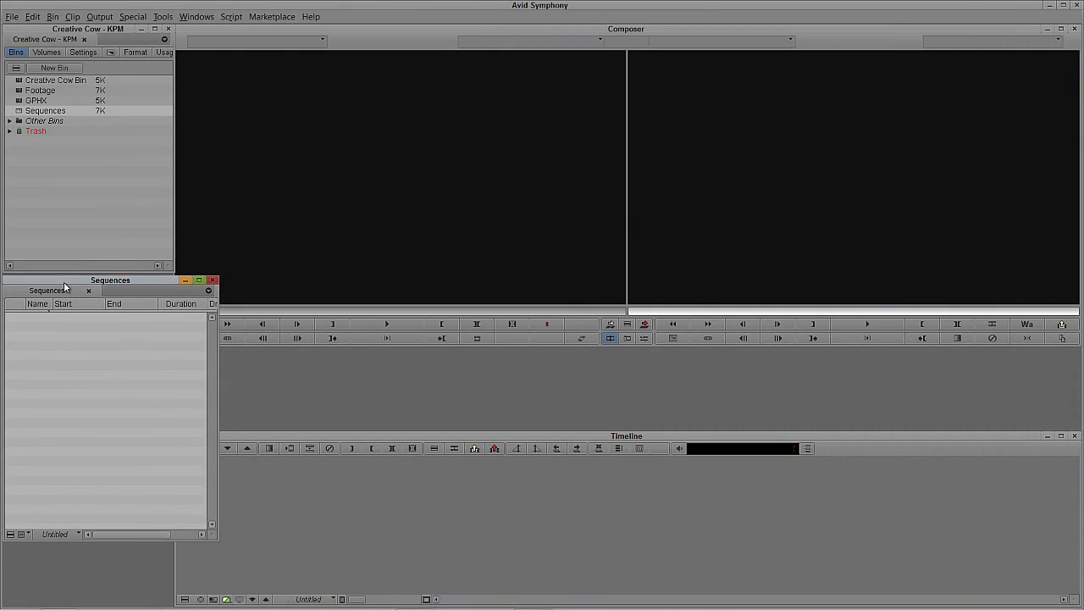
{"action": "left_click_drag", "start_coordinate": [219, 538], "coordinate": [161, 564]}
Open the GPHX bin and place it below the project window, over the Sequences bin
{"action": "left_click", "coordinate": [18, 103]}
{"action": "double_click", "coordinate": [19, 102]}
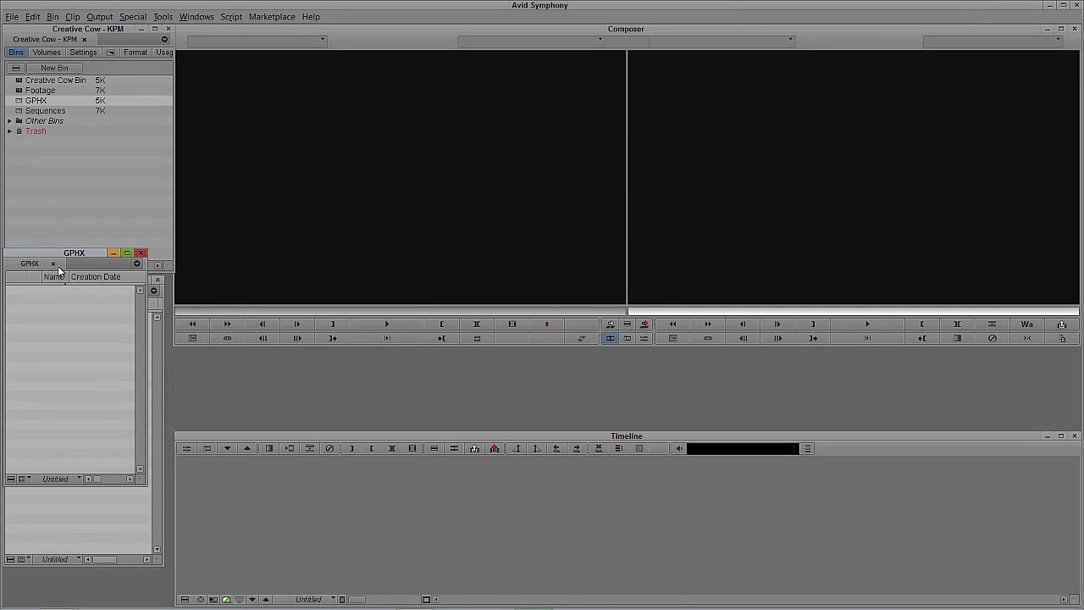
{"action": "left_click_drag", "start_coordinate": [56, 258], "coordinate": [57, 327]}
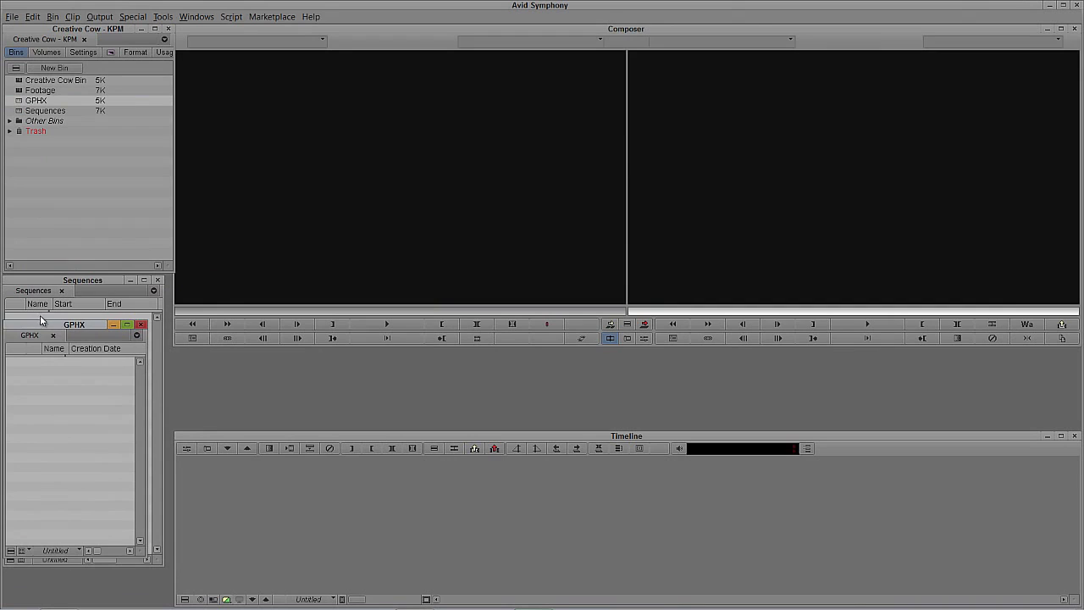
Start a new title in the Title Tool and move its window over the source monitor
{"action": "left_click", "coordinate": [72, 17]}
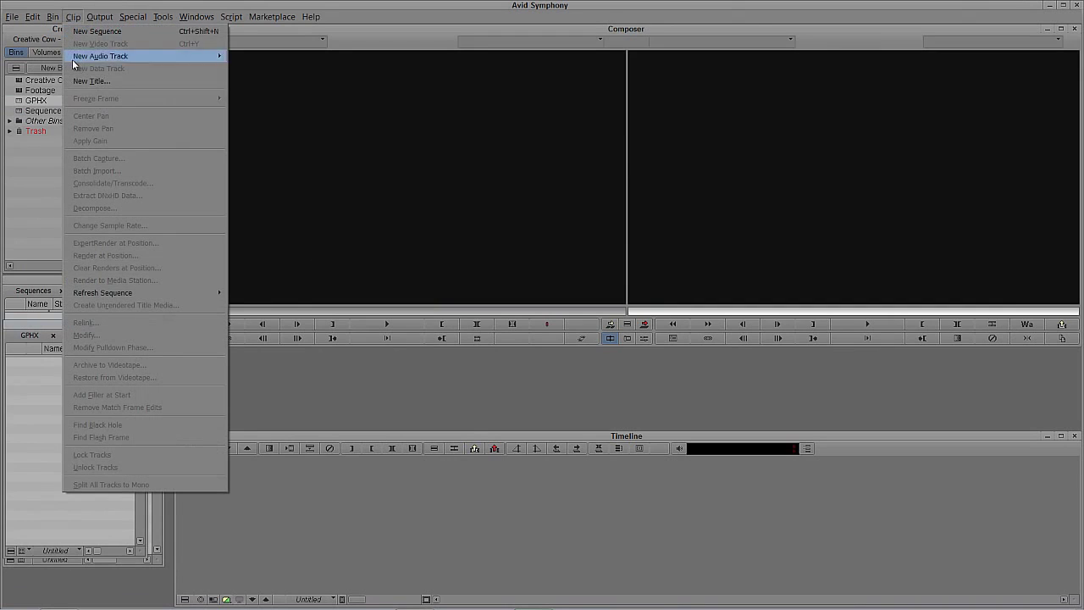
{"action": "left_click", "coordinate": [72, 57]}
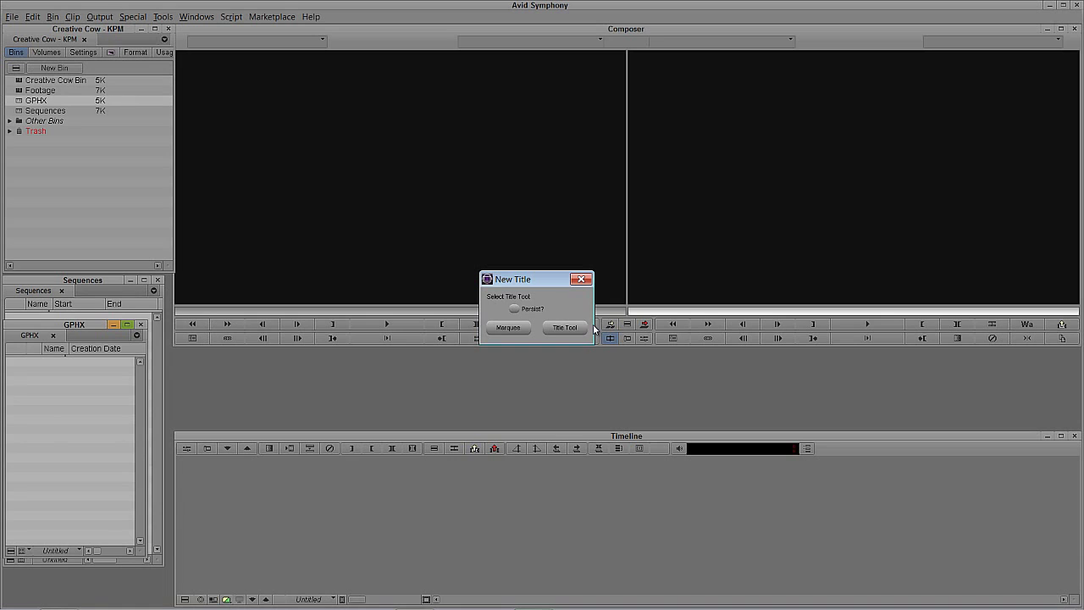
{"action": "left_click", "coordinate": [527, 310]}
{"action": "left_click", "coordinate": [565, 328]}
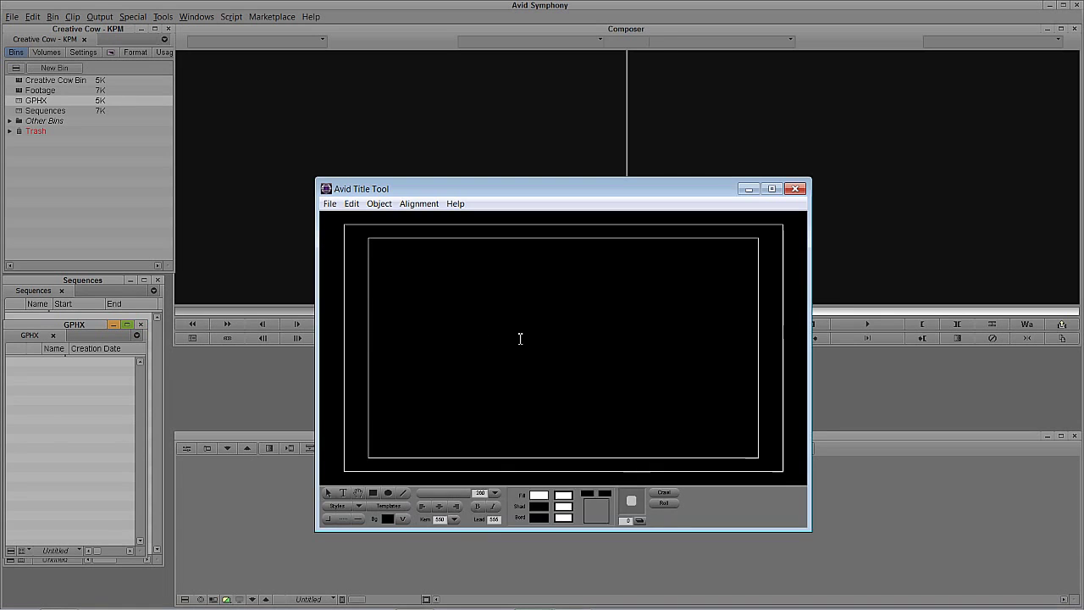
{"action": "left_click_drag", "start_coordinate": [486, 193], "coordinate": [342, 69]}
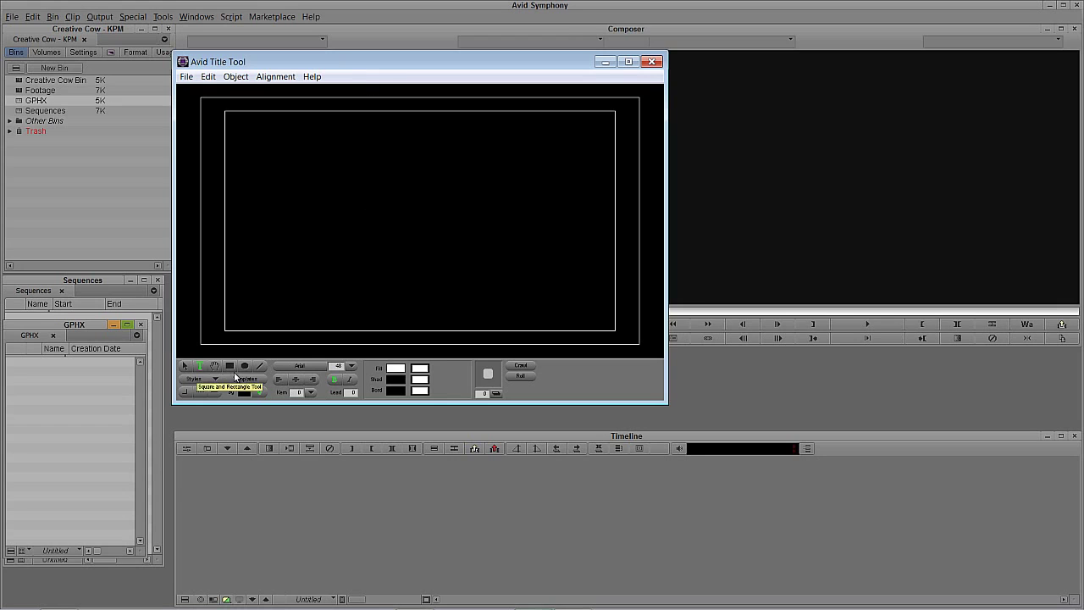
Add the character 0 near the centre of the title and set its font to Digital dream
{"action": "left_click", "coordinate": [411, 226]}
{"action": "type", "text": "0"}
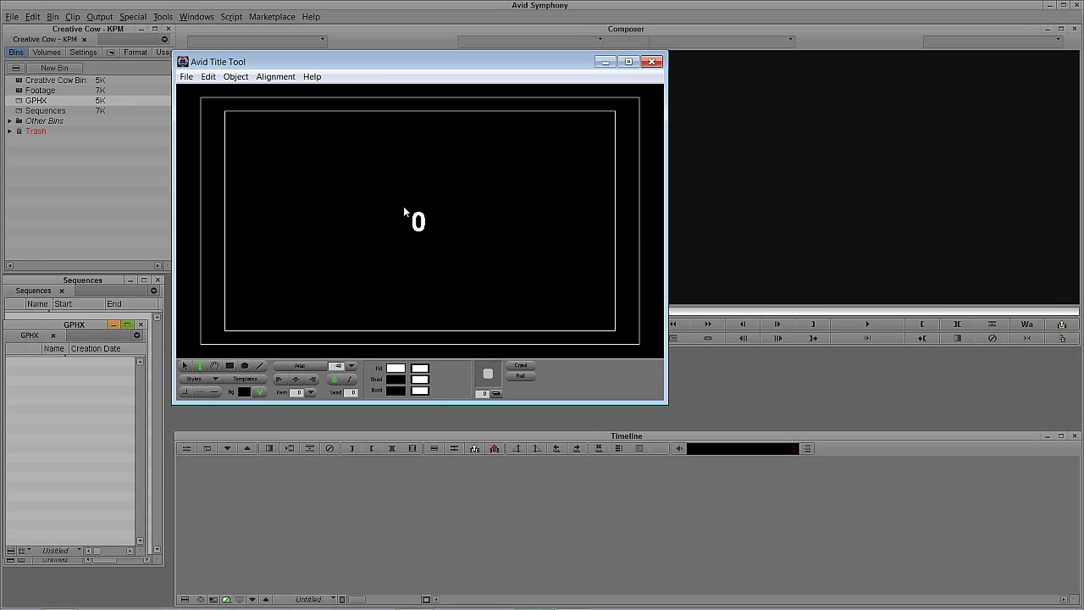
{"action": "left_click", "coordinate": [184, 366]}
{"action": "left_click", "coordinate": [299, 365]}
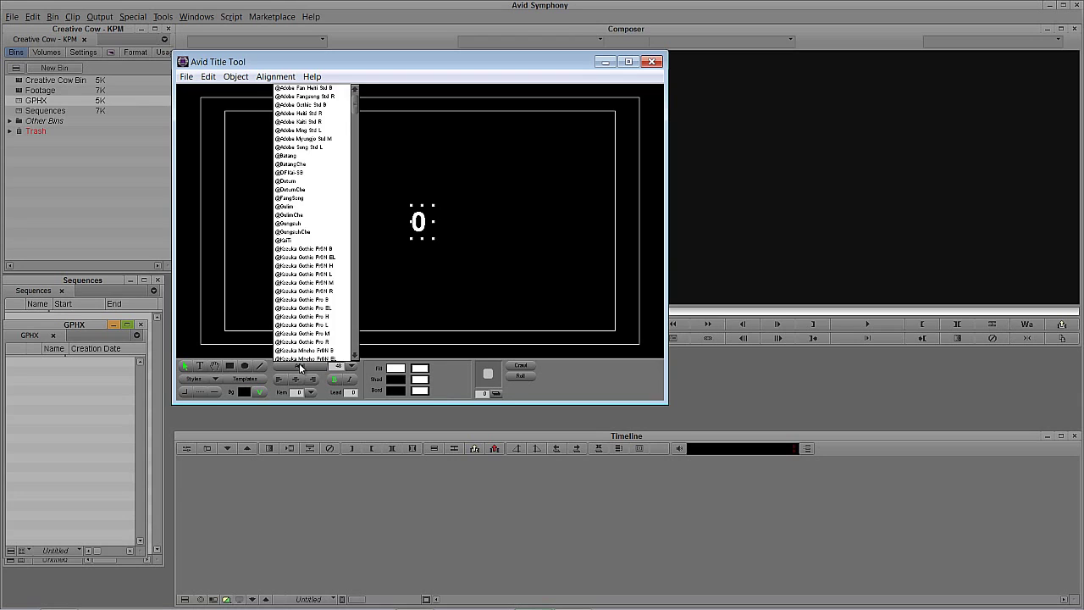
{"action": "left_click", "coordinate": [299, 362]}
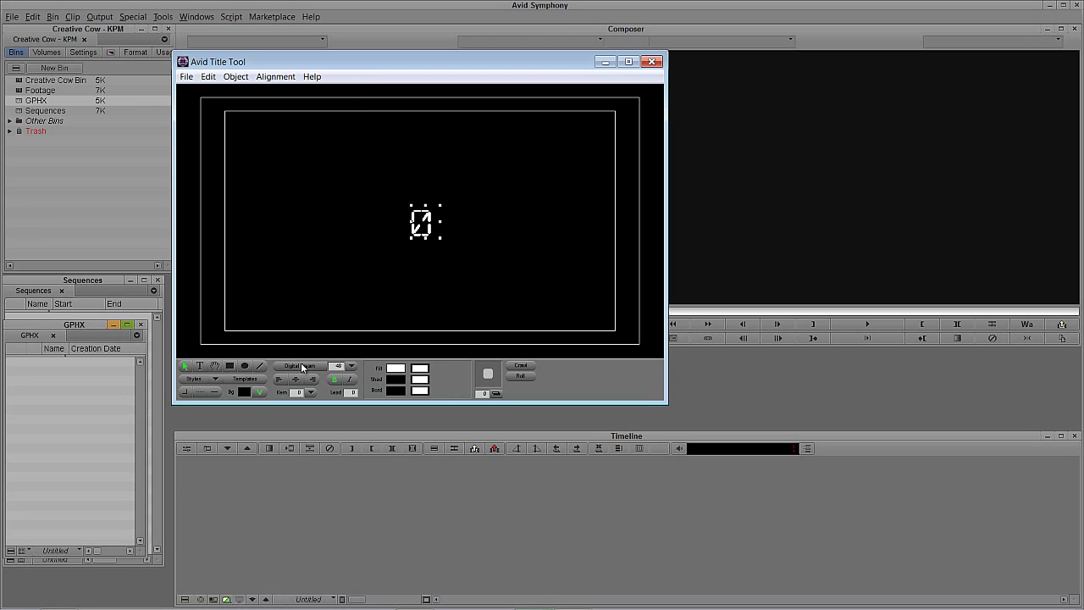
Turn off bold for the 0 and set its font size to 250
{"action": "left_click", "coordinate": [333, 379]}
{"action": "left_click", "coordinate": [335, 365]}
{"action": "type", "text": "250"}
{"action": "key", "text": "Return"}
Right-justify the 0 at the right title-safe edge and place two copies to its left, leaving a wider gap before the leftmost one
{"action": "left_click_drag", "start_coordinate": [477, 287], "coordinate": [547, 229]}
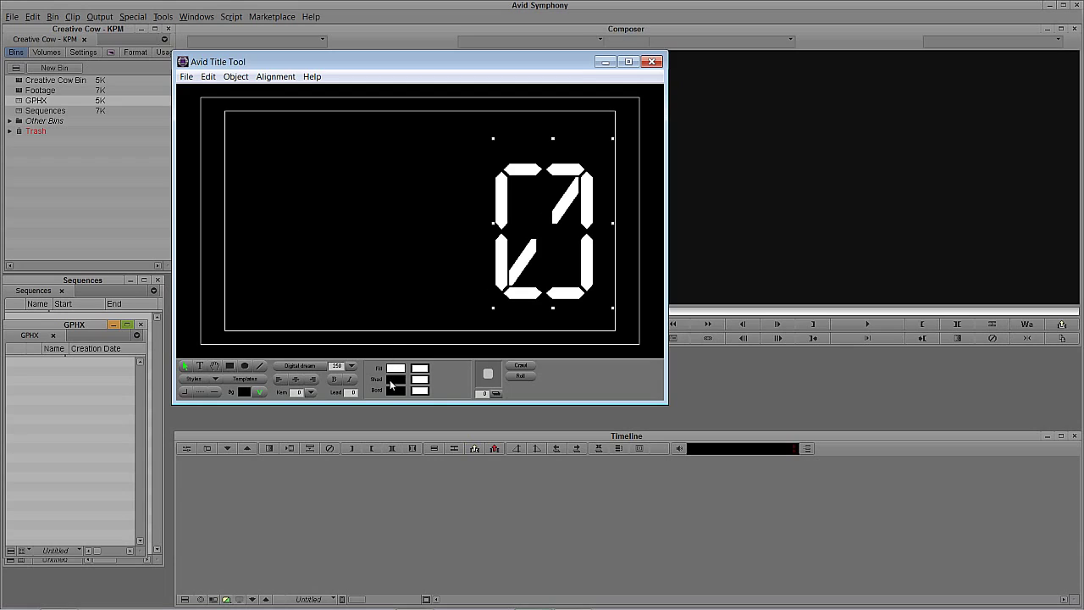
{"action": "left_click_drag", "start_coordinate": [583, 237], "coordinate": [596, 231]}
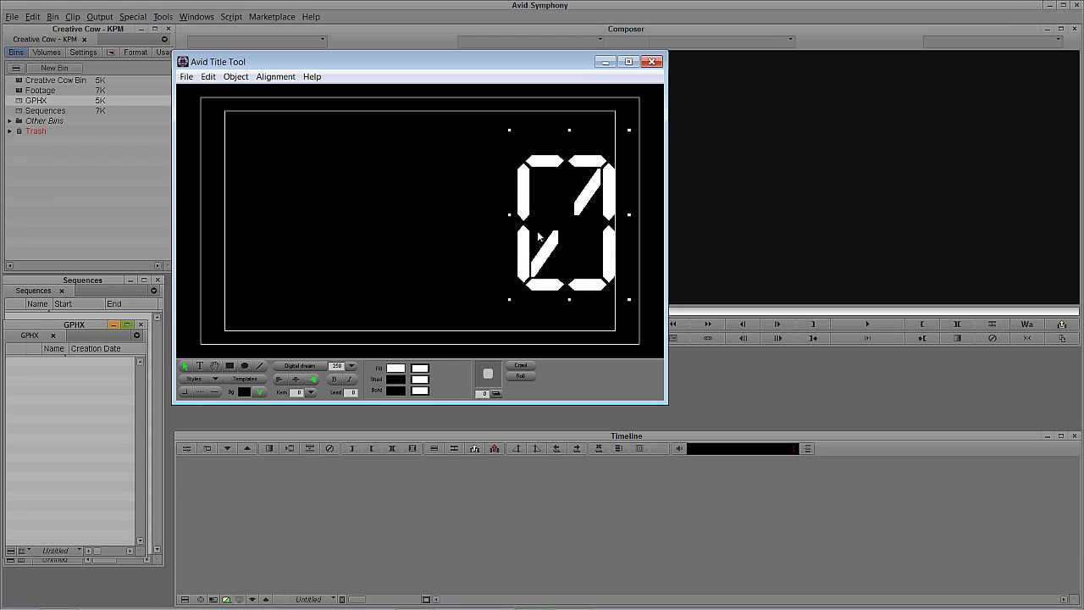
{"action": "left_click_drag", "start_coordinate": [567, 247], "coordinate": [473, 256]}
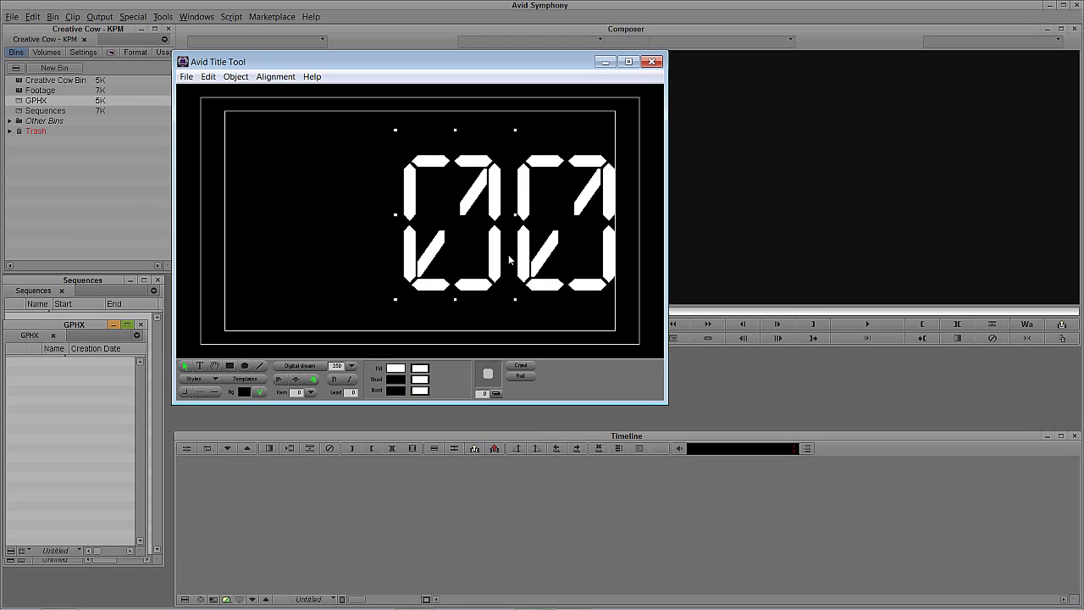
{"action": "left_click_drag", "start_coordinate": [435, 264], "coordinate": [344, 265]}
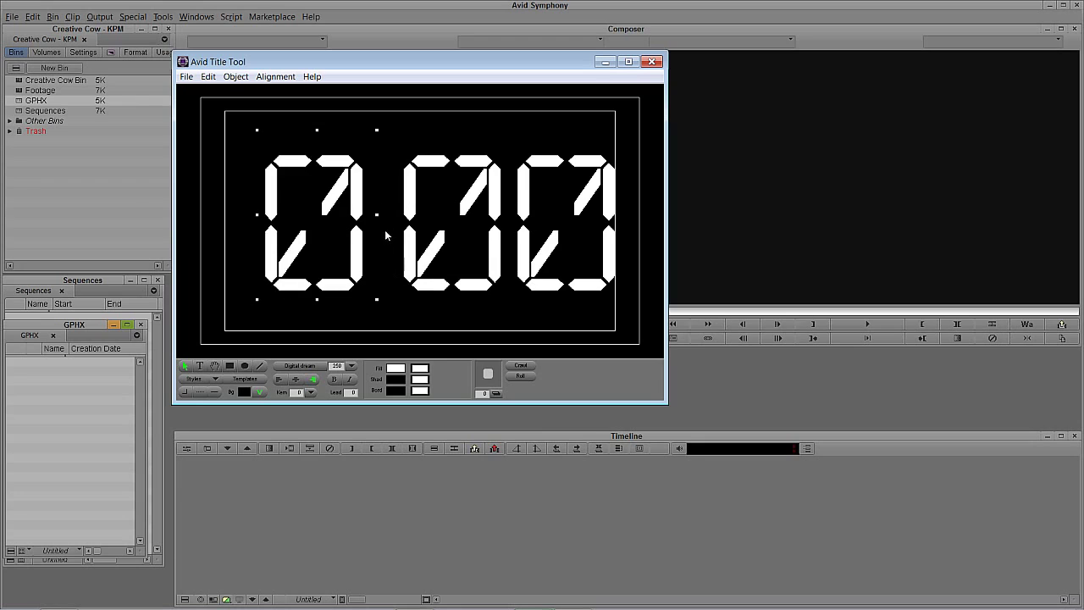
{"action": "key", "text": "Left"}
{"action": "key", "text": "Left"}
{"action": "key", "text": "Left"}
{"action": "key", "text": "Left"}
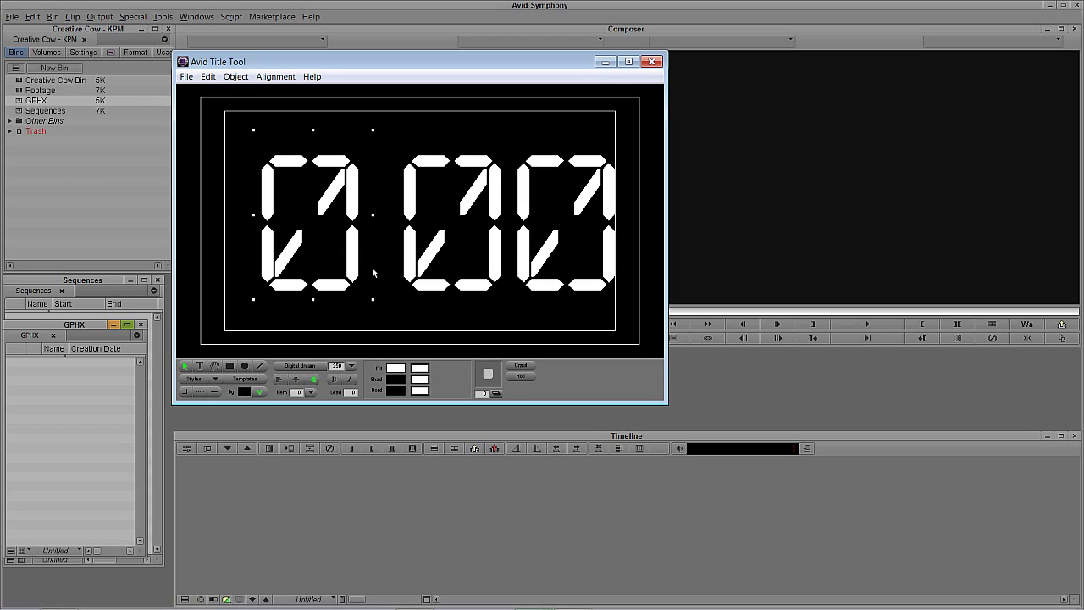
Duplicate the leftmost 0, change the copy to a colon and centre it in the gap between the first and second zeros
{"action": "double_click", "coordinate": [328, 252]}
{"action": "type", "text": "00"}
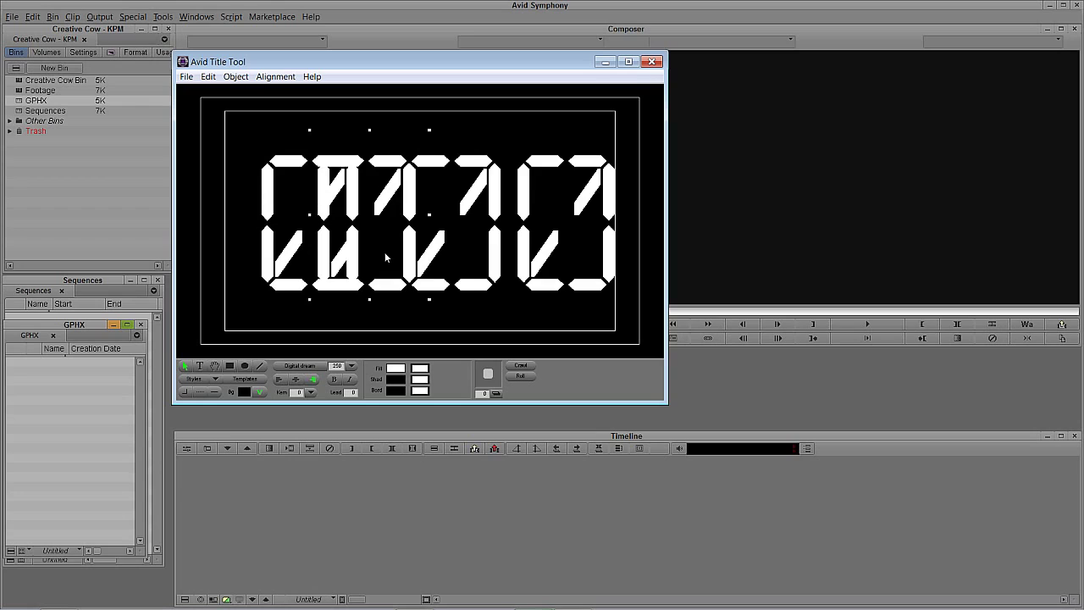
{"action": "double_click", "coordinate": [383, 257]}
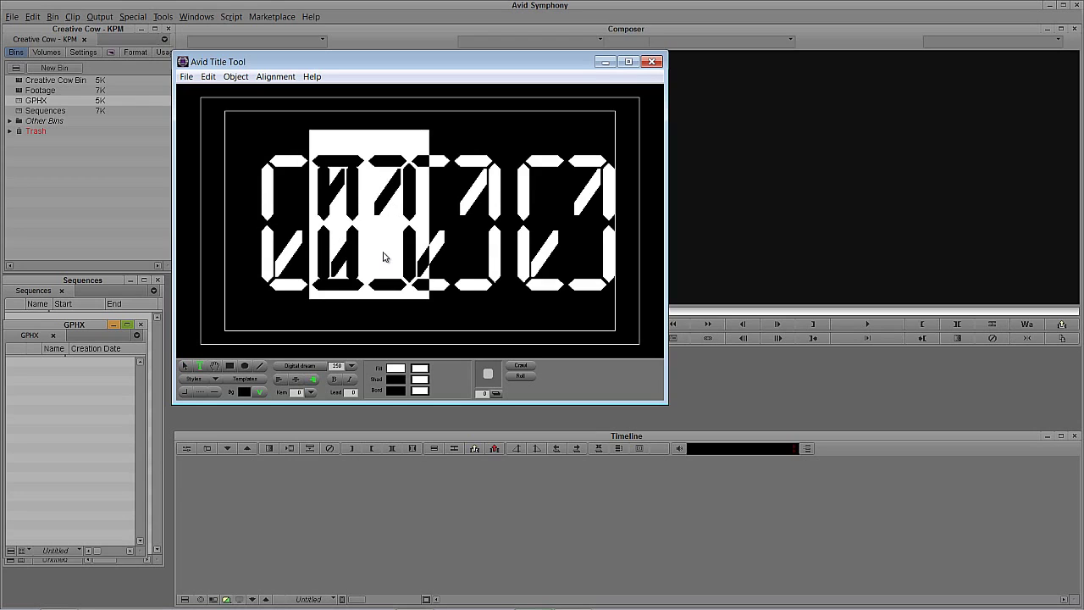
{"action": "type", "text": ":"}
{"action": "left_click", "coordinate": [185, 367]}
{"action": "key", "text": "Right"}
{"action": "key", "text": "Right"}
{"action": "key", "text": "Right"}
{"action": "key", "text": "Right"}
{"action": "key", "text": "Right"}
{"action": "key", "text": "Right"}
{"action": "key", "text": "Right"}
{"action": "key", "text": "Right"}
{"action": "key", "text": "Right"}
{"action": "key", "text": "Right"}
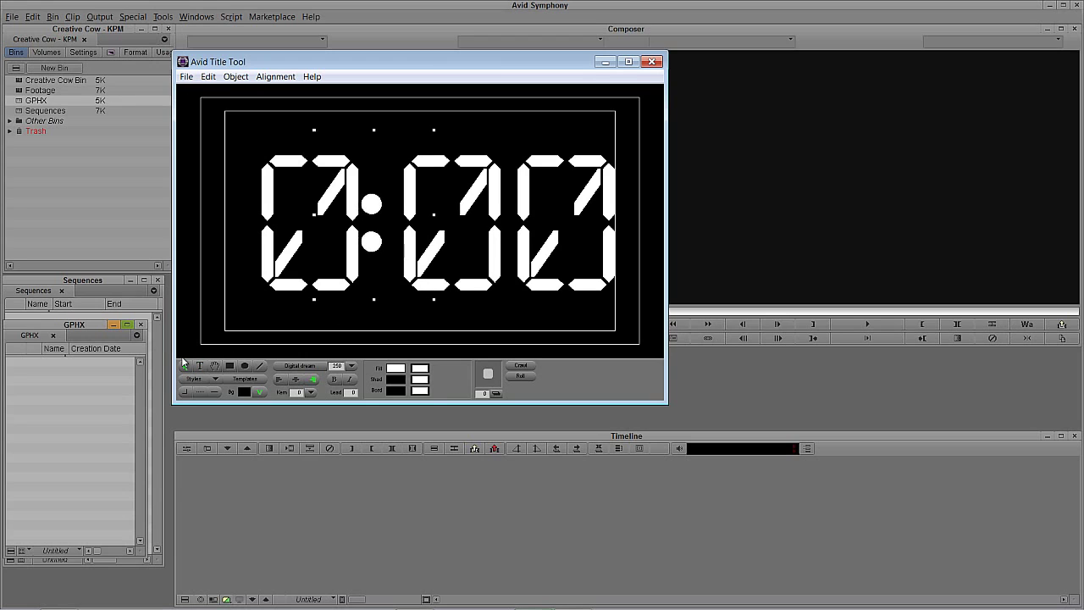
{"action": "key", "text": "Right"}
{"action": "key", "text": "Right"}
{"action": "key", "text": "Right"}
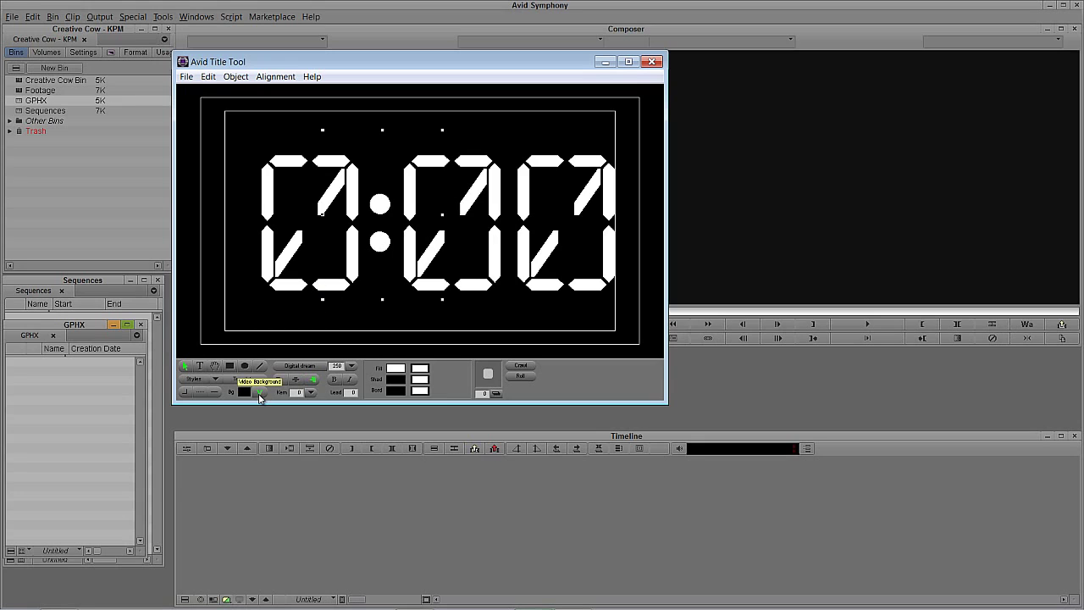
Turn off the title's video background and save it as "Main Countdown from 1 min" in the GPHX bin
{"action": "left_click_drag", "start_coordinate": [371, 66], "coordinate": [448, 112]}
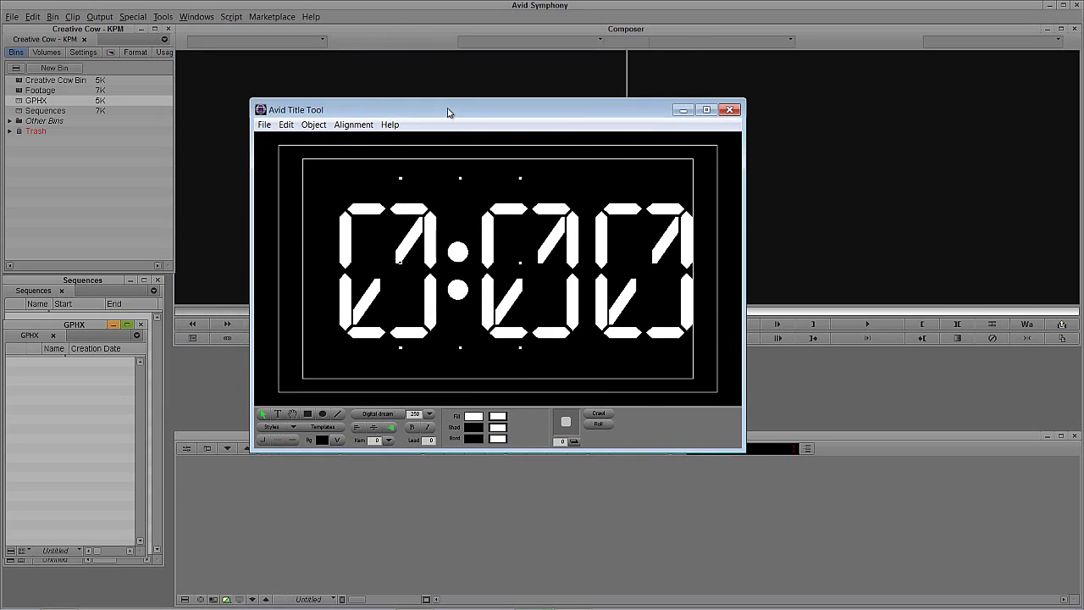
{"action": "left_click", "coordinate": [728, 112]}
{"action": "left_click", "coordinate": [446, 303]}
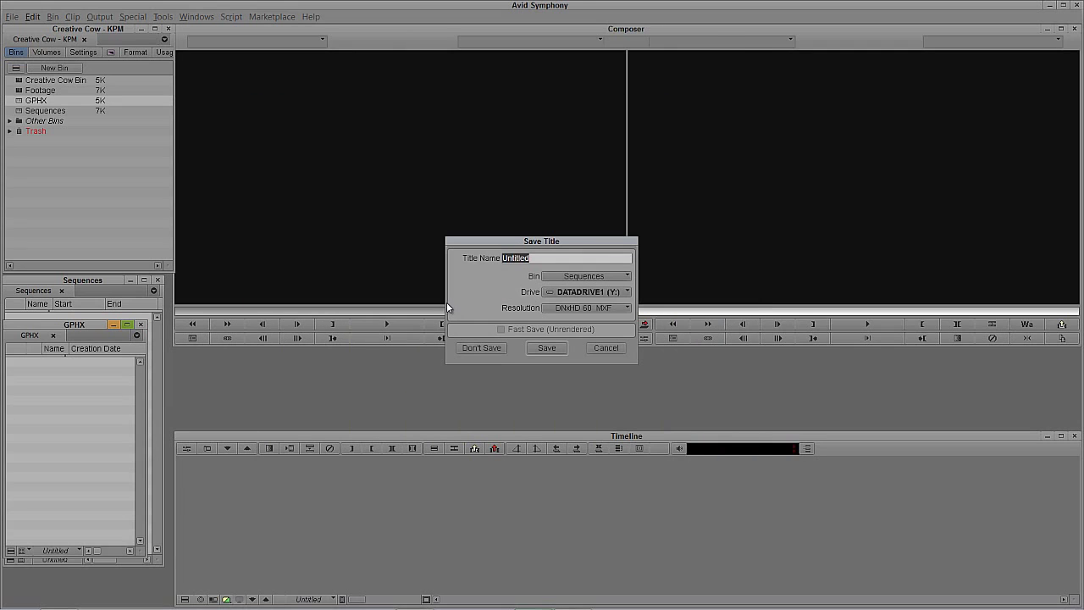
{"action": "type", "text": "Main Countdown from 1 min"}
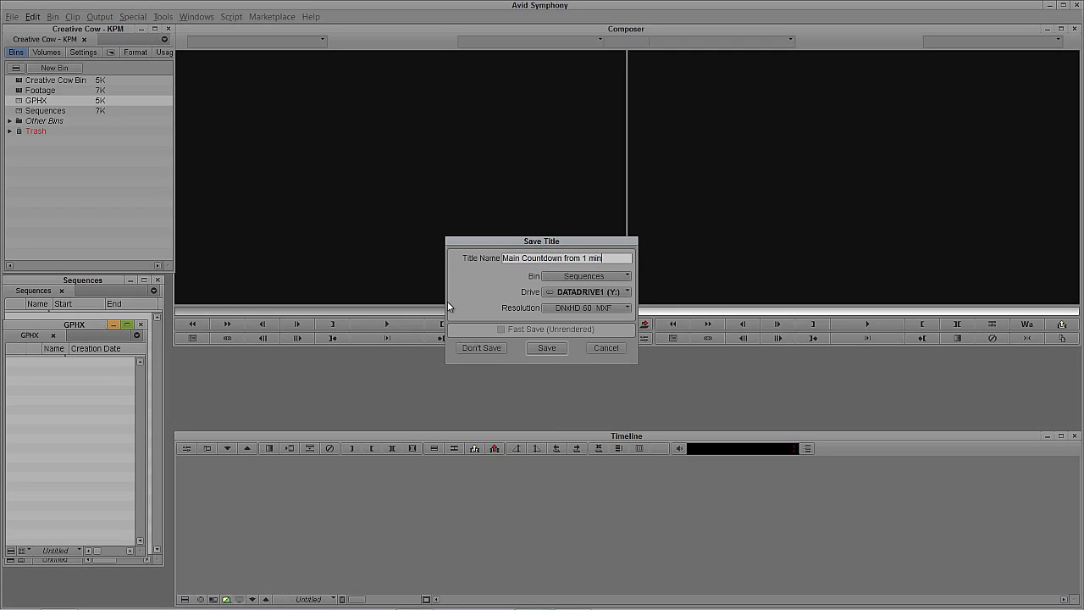
{"action": "left_click", "coordinate": [597, 278]}
{"action": "left_click", "coordinate": [583, 302]}
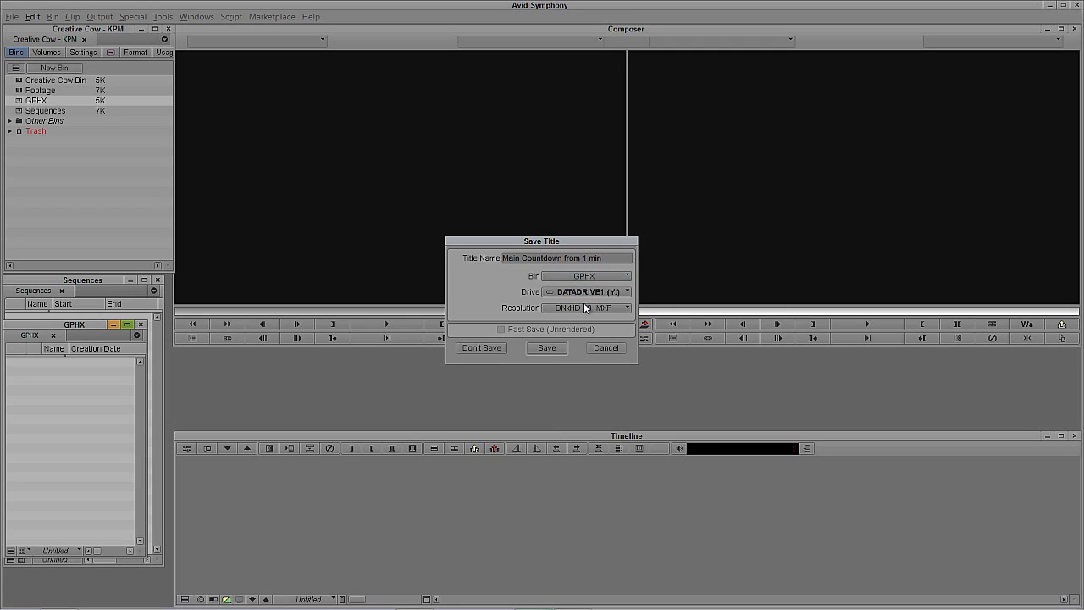
{"action": "left_click", "coordinate": [547, 348]}
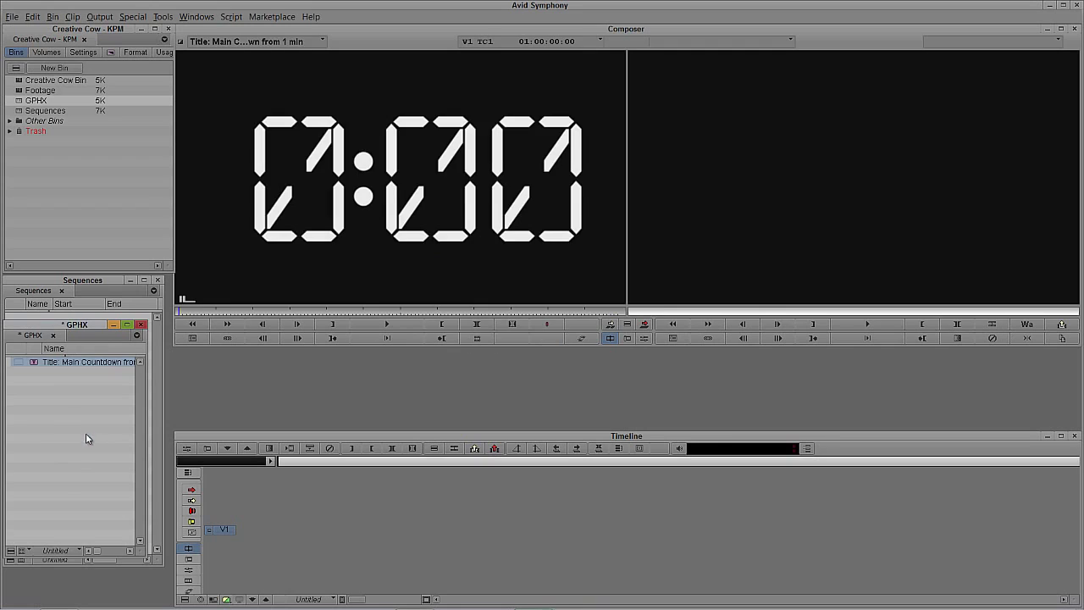
Mark a 10-second range of the title in the source monitor, from 01:00:25:16 to 01:00:35:15
{"action": "left_click", "coordinate": [227, 338]}
{"action": "left_click", "coordinate": [271, 310]}
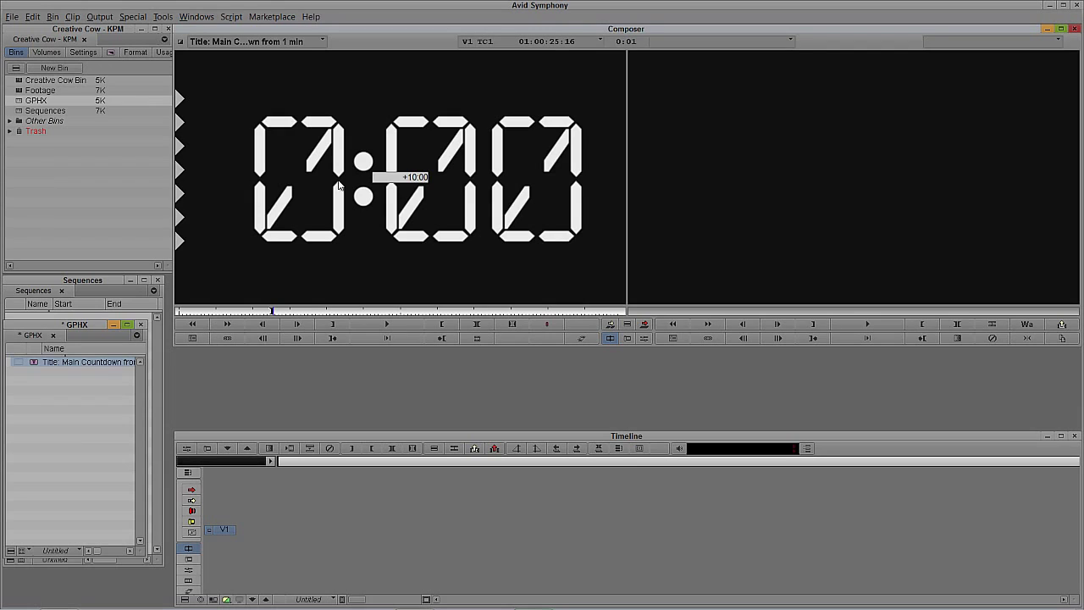
{"action": "key", "text": "Return"}
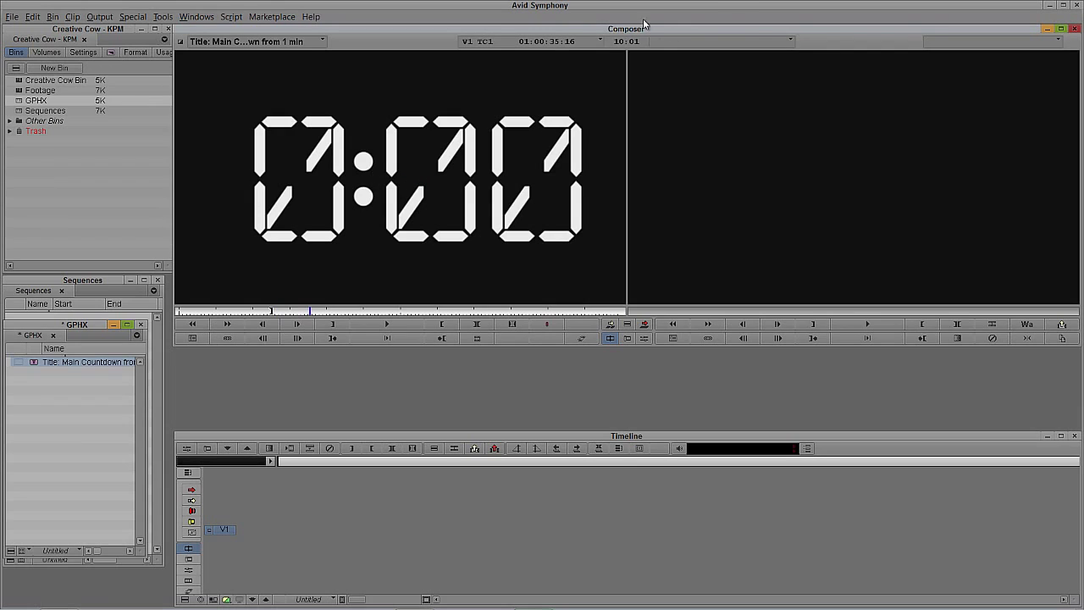
{"action": "key", "text": "Left"}
{"action": "key", "text": "o"}
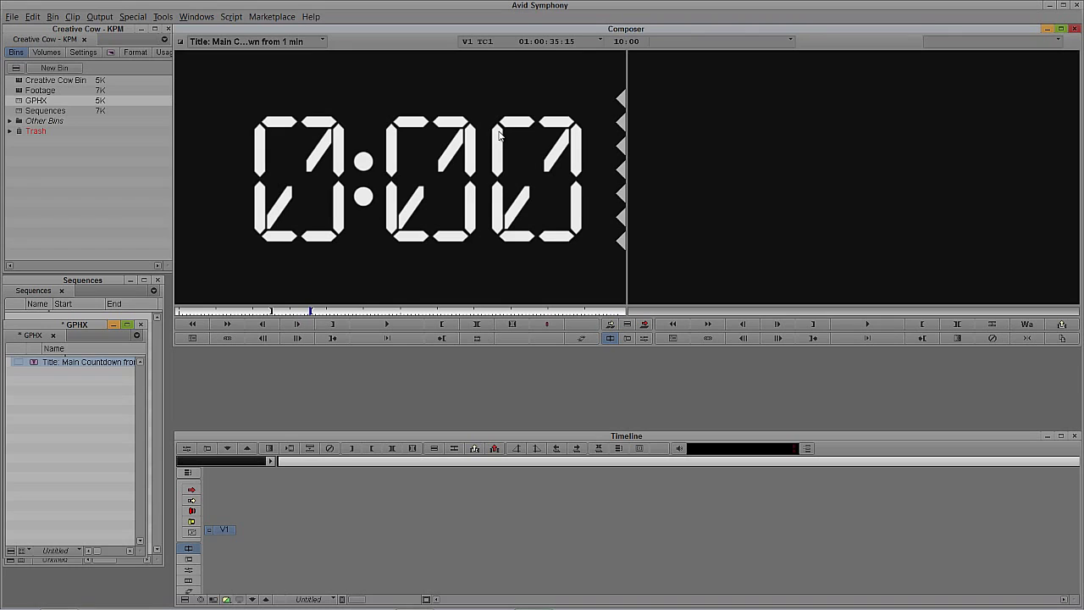
Splice the marked title range into a new sequence stored in the Sequences bin
{"action": "key", "text": "v"}
{"action": "left_click", "coordinate": [543, 248]}
{"action": "left_click", "coordinate": [541, 385]}
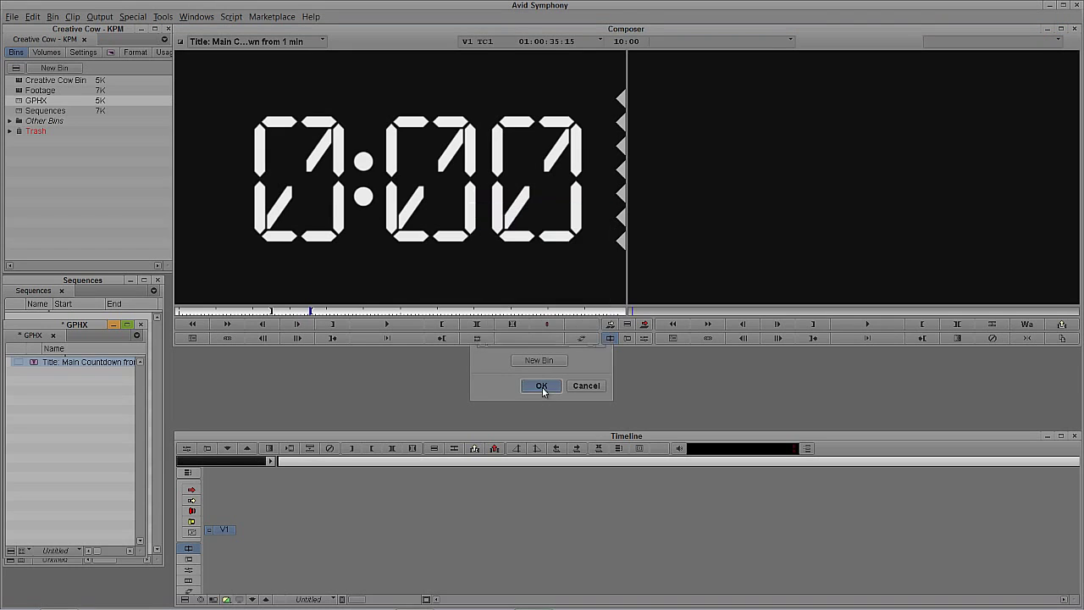
Split the title clip on V1 with edits at 01:00:01:00 and 01:00:02:00
{"action": "left_click_drag", "start_coordinate": [455, 514], "coordinate": [240, 516]}
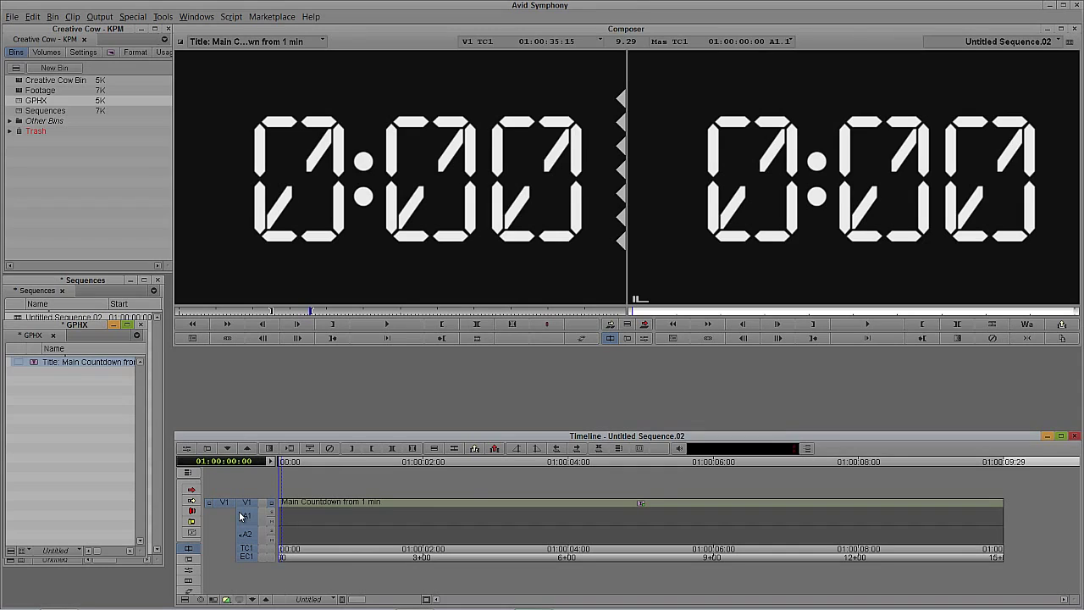
{"action": "type", "text": "00"}
{"action": "key", "text": "Return"}
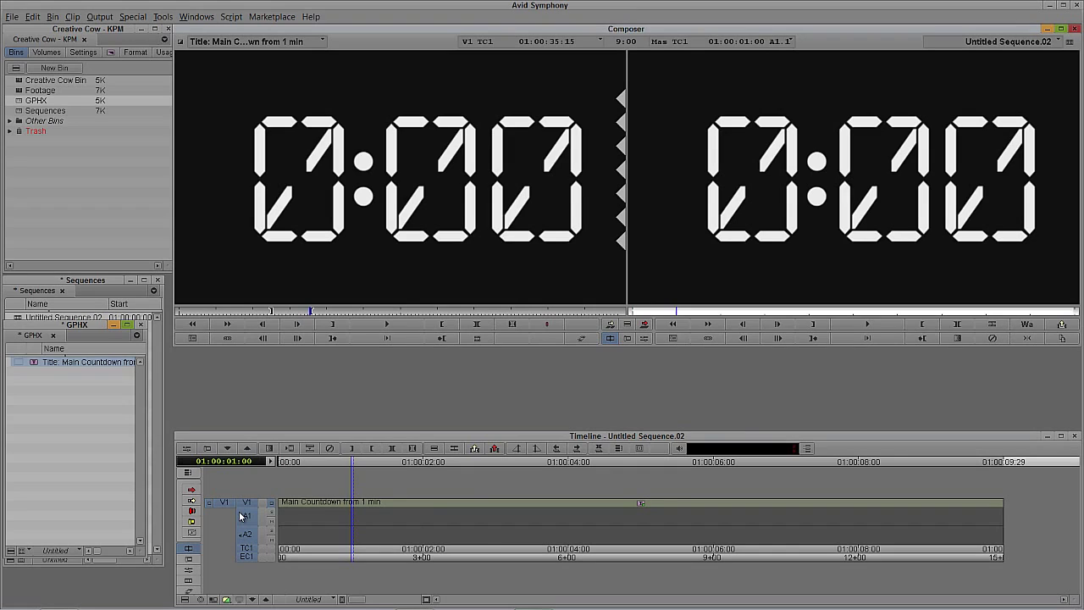
{"action": "left_click", "coordinate": [461, 453]}
{"action": "type", "text": "+100"}
{"action": "key", "text": "Return"}
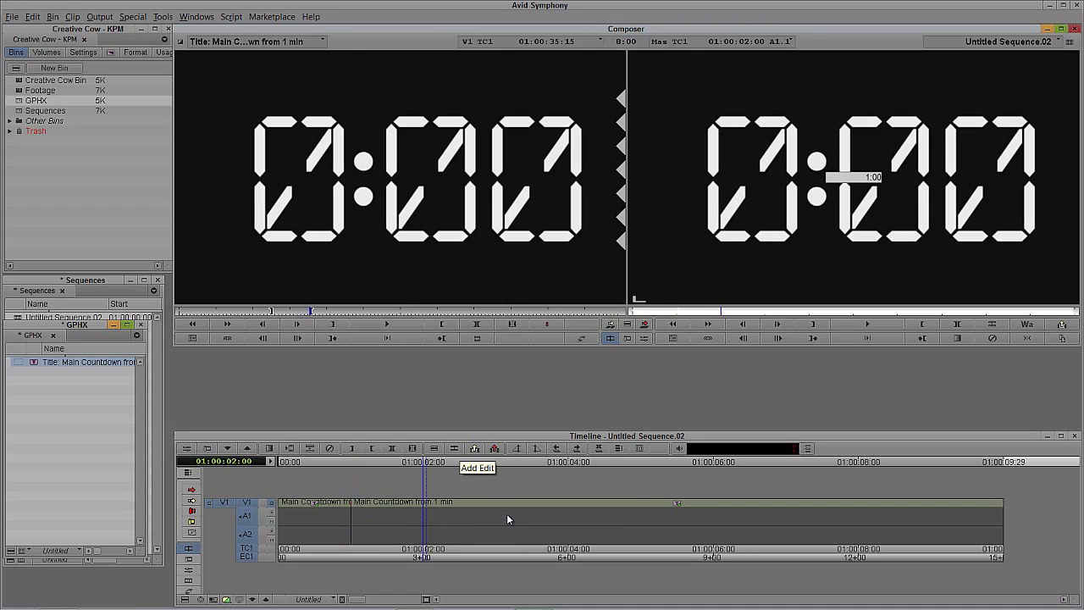
{"action": "key", "text": "h"}
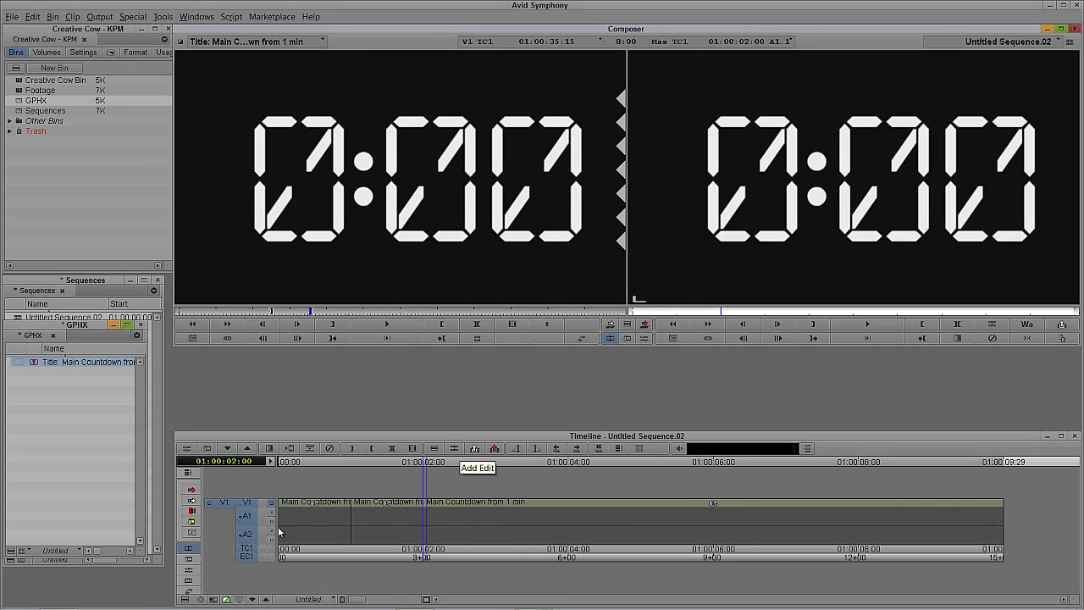
Continue splitting the title clip at one-second intervals, adding edits from 01:00:03:00 through 01:00:09:00
{"action": "type", "text": "+100"}
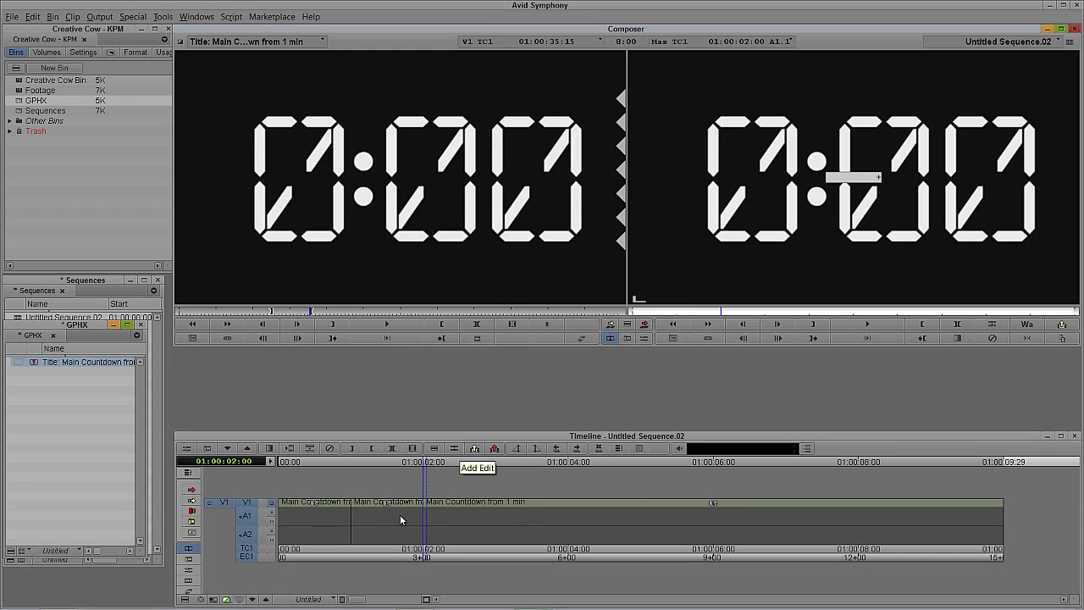
{"action": "key", "text": "Return"}
{"action": "type", "text": "h+100"}
{"action": "key", "text": "Return"}
{"action": "type", "text": "h+100"}
{"action": "key", "text": "Return"}
{"action": "type", "text": "h+100"}
{"action": "key", "text": "Return"}
{"action": "type", "text": "h+100"}
{"action": "key", "text": "Return"}
{"action": "type", "text": "h+100"}
{"action": "key", "text": "Return"}
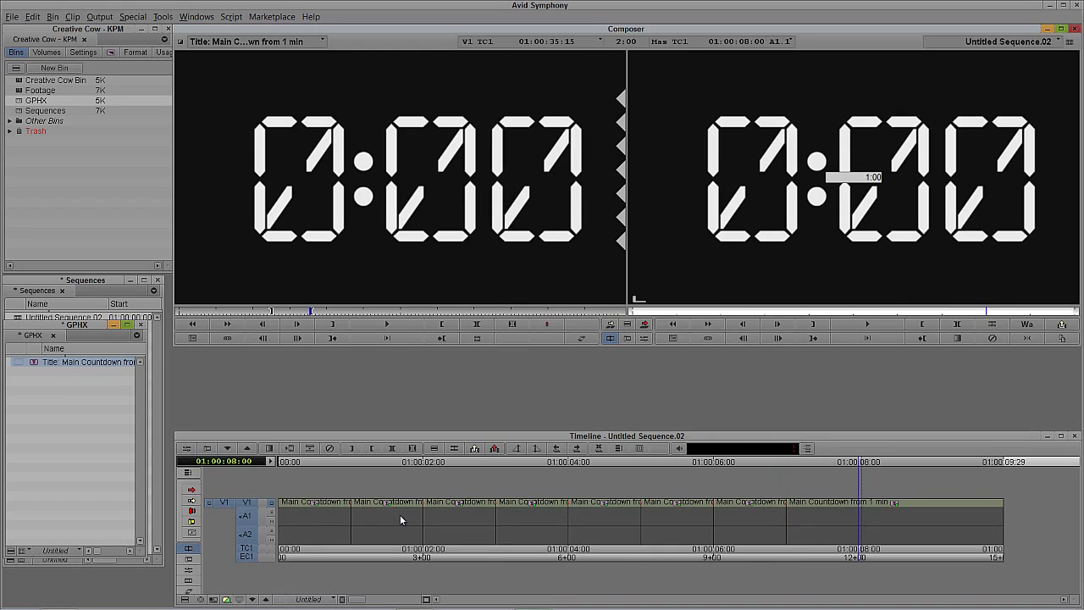
{"action": "type", "text": "h+100"}
{"action": "key", "text": "Return"}
{"action": "key", "text": "h"}
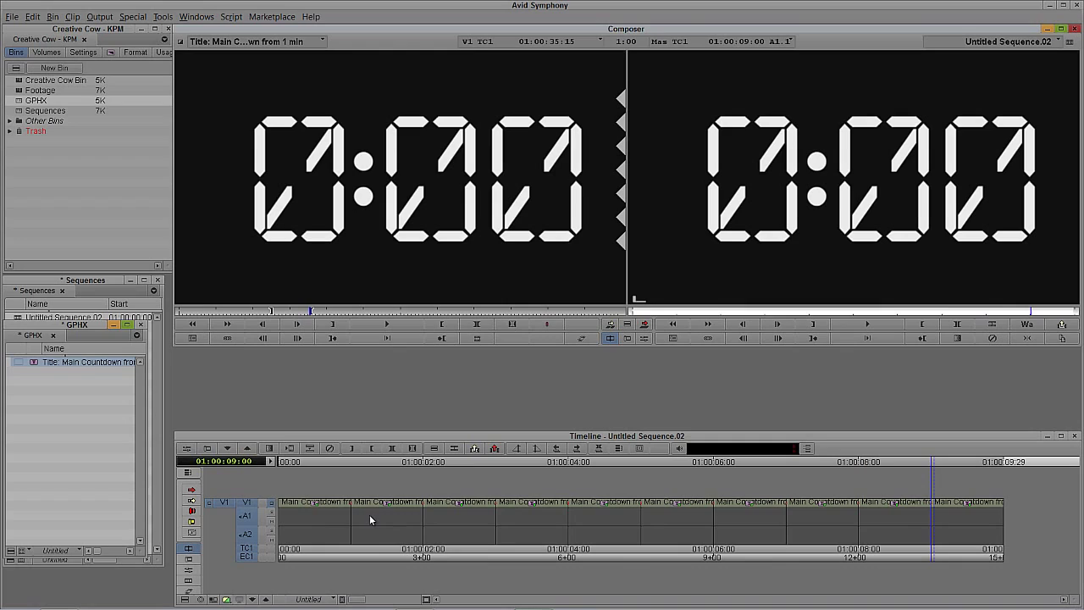
Delete the empty audio tracks A1 and A2 from the sequence
{"action": "left_click", "coordinate": [335, 515]}
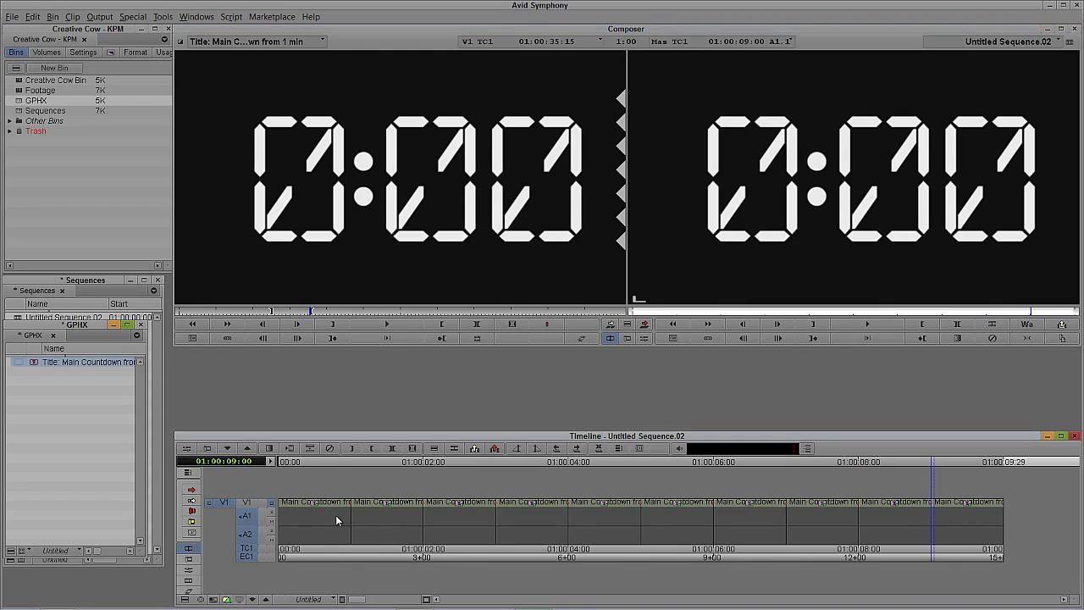
{"action": "key", "text": "Delete"}
{"action": "left_click", "coordinate": [536, 319]}
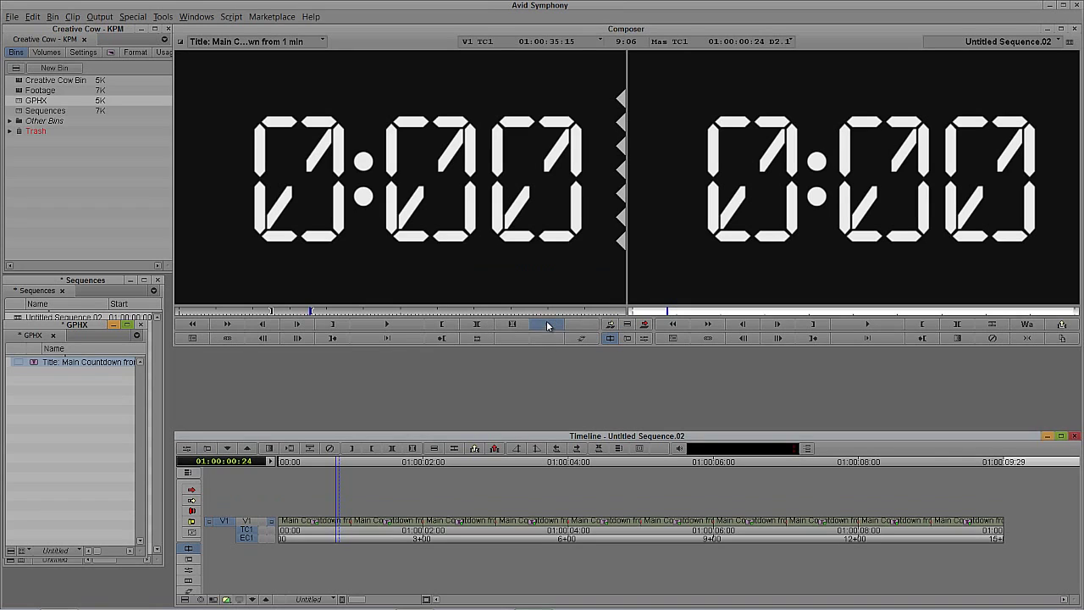
Open the first segment's title for editing and delete the colon and the first two zeros, keeping only the last digit
{"action": "left_click", "coordinate": [316, 518]}
{"action": "right_click", "coordinate": [316, 518]}
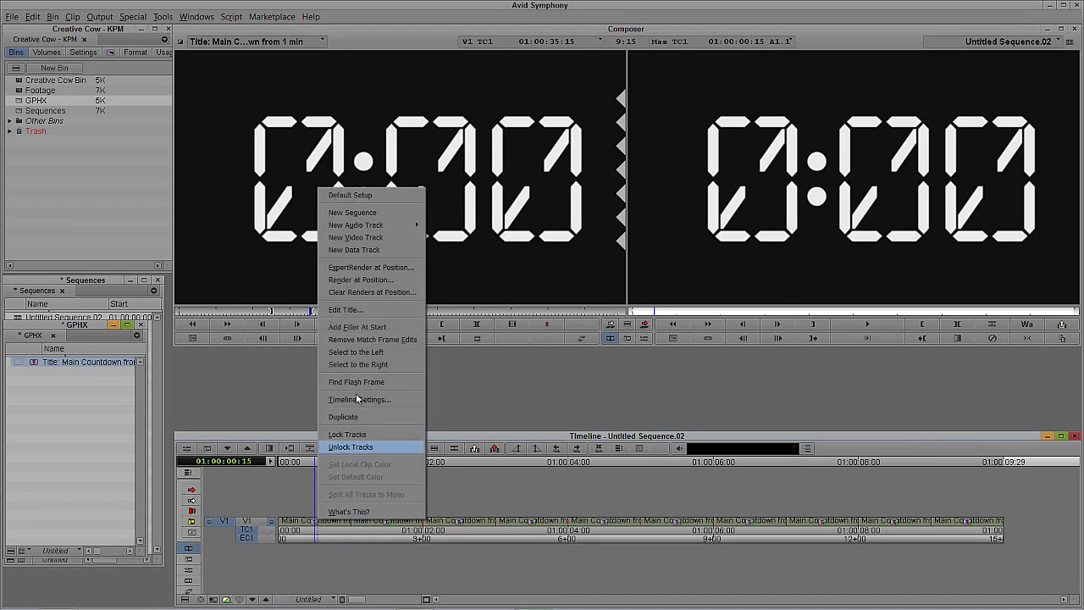
{"action": "left_click", "coordinate": [365, 311]}
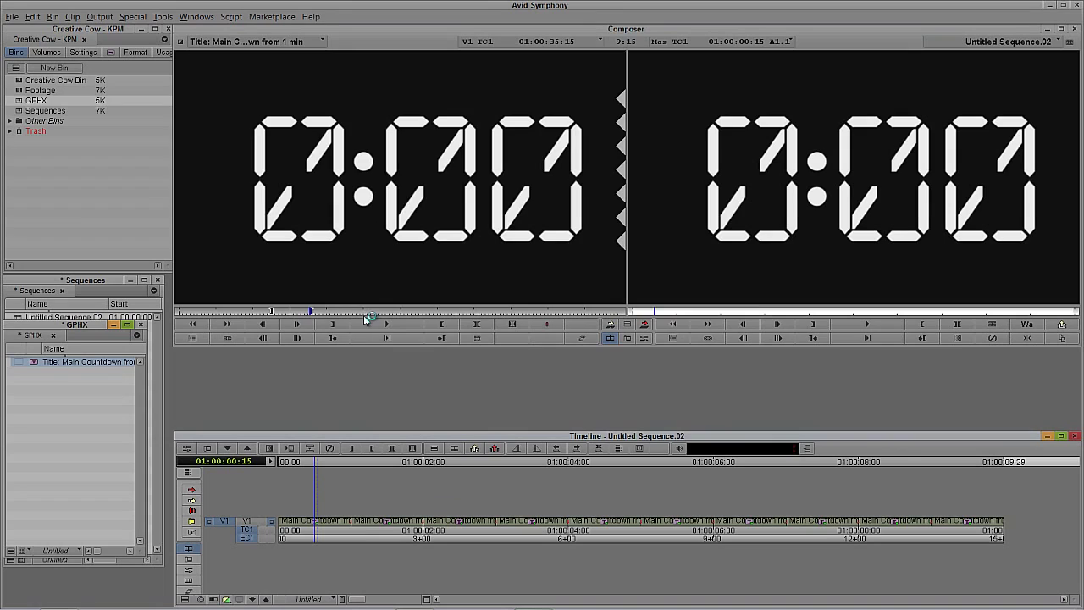
{"action": "left_click", "coordinate": [262, 415]}
{"action": "left_click", "coordinate": [408, 303]}
{"action": "key", "text": "Delete"}
{"action": "key", "text": "Delete"}
{"action": "key", "text": "Delete"}
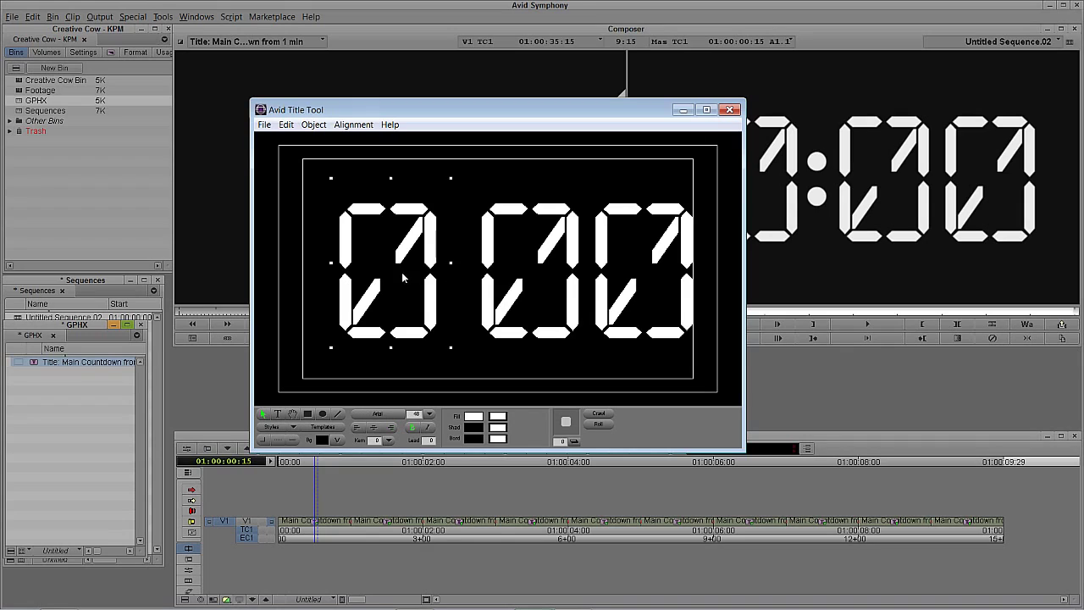
Change the remaining zero in the first segment's title to 9 and save the title
{"action": "double_click", "coordinate": [608, 271]}
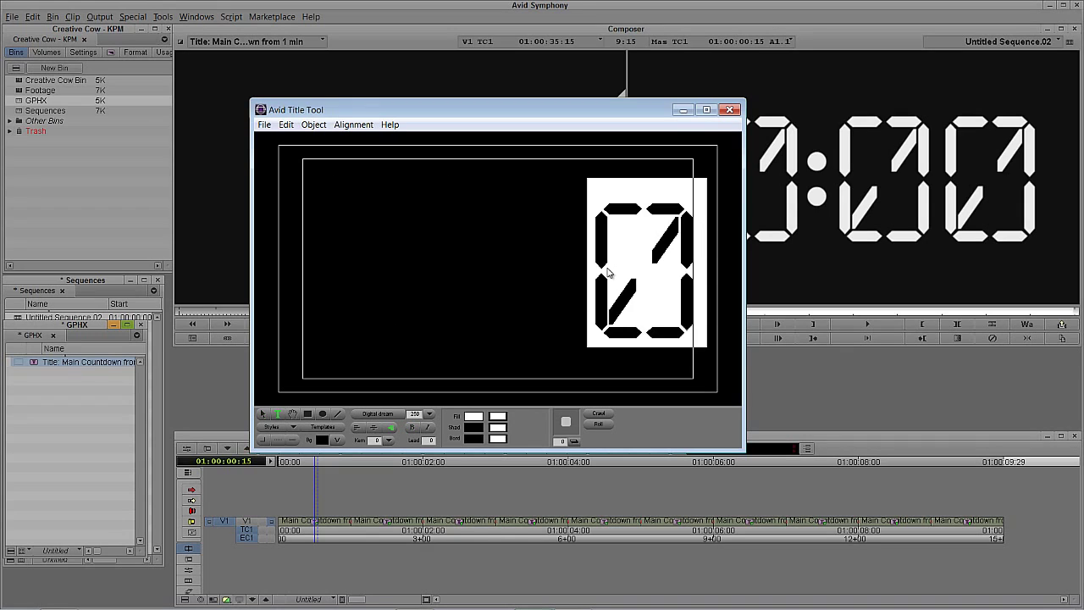
{"action": "type", "text": "9"}
{"action": "left_click", "coordinate": [729, 109]}
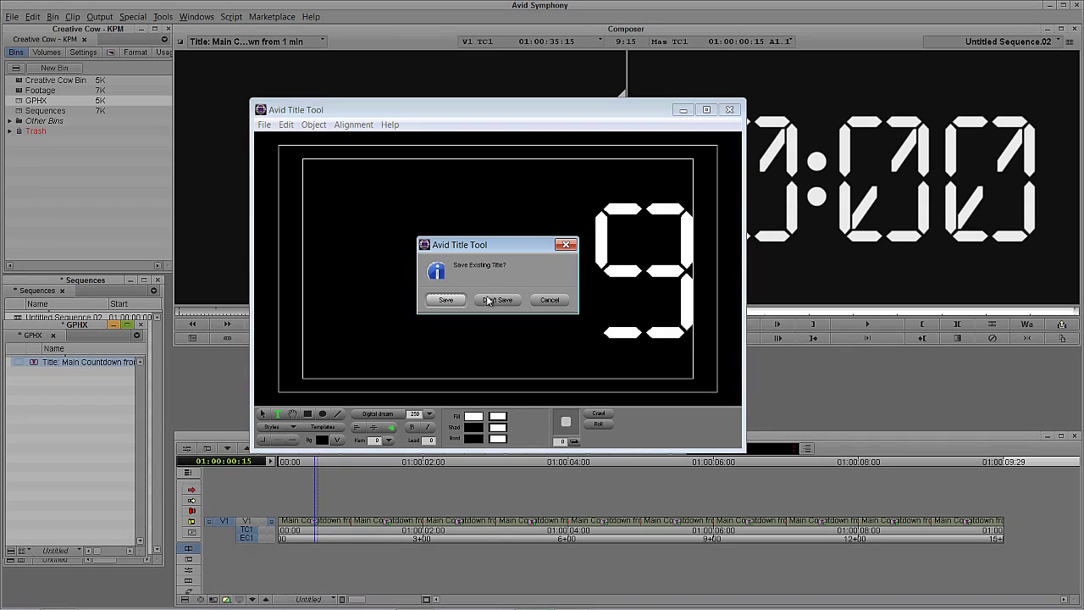
{"action": "left_click", "coordinate": [449, 302]}
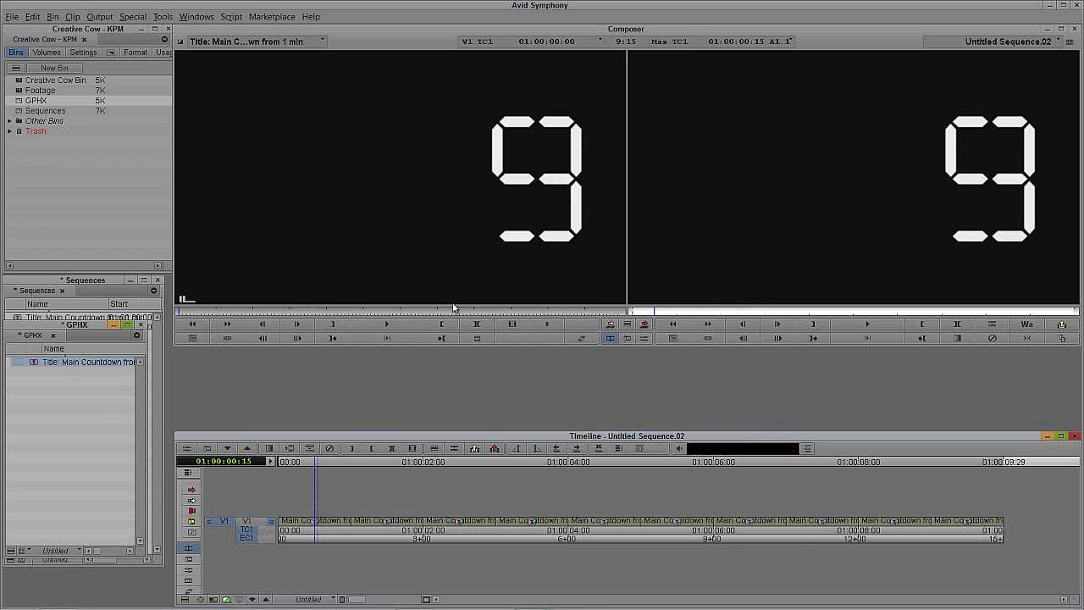
Mark an In point at 01:00:39:18 in the 9 title and overwrite each of the remaining one-second segments with it
{"action": "left_click", "coordinate": [328, 311]}
{"action": "left_click", "coordinate": [384, 526]}
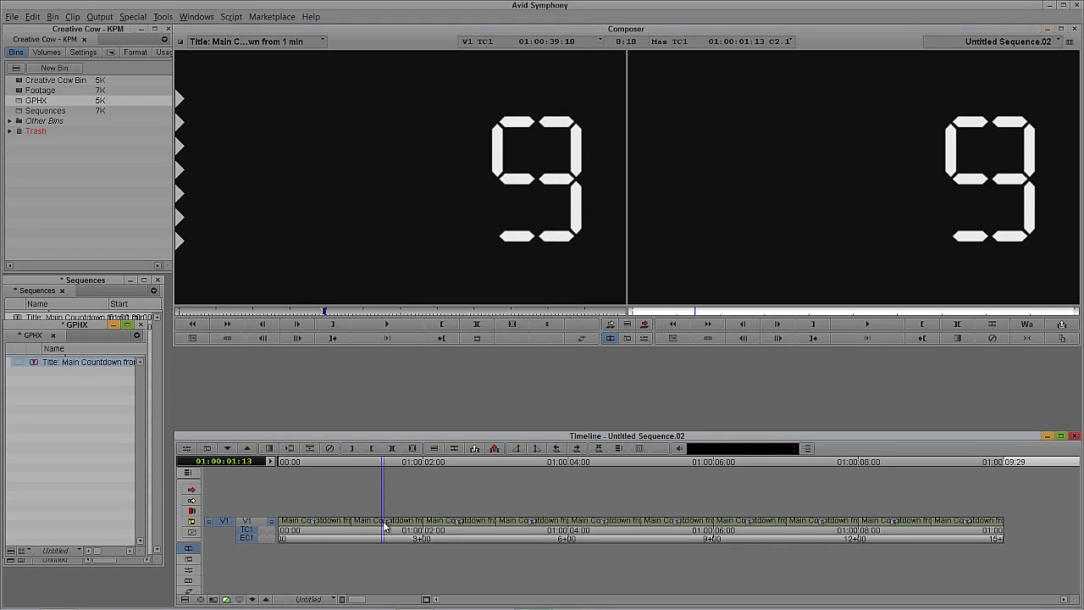
{"action": "key", "text": "t"}
{"action": "left_click", "coordinate": [244, 520]}
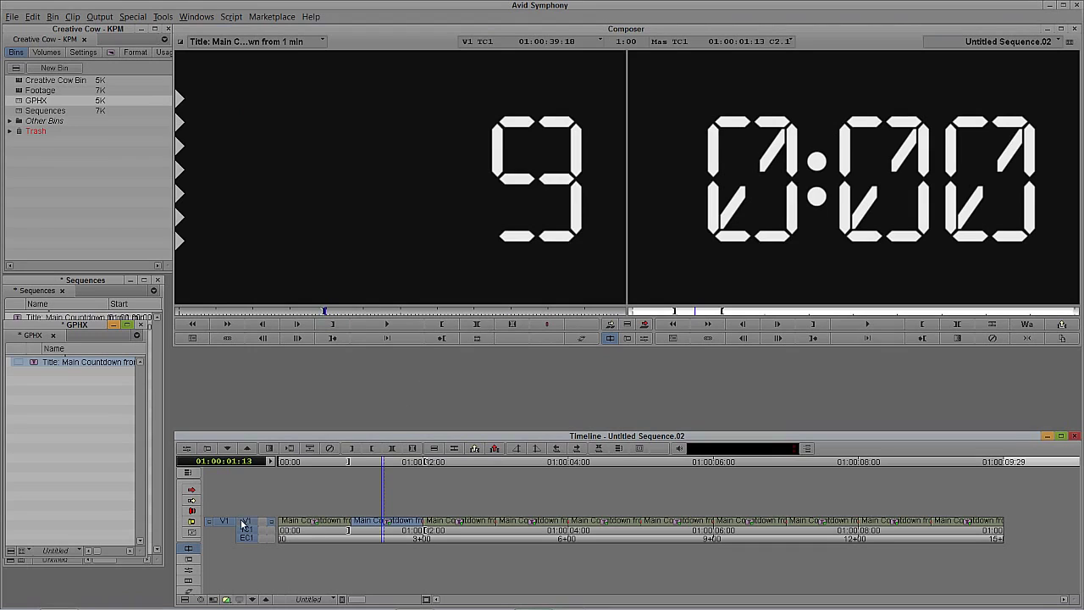
{"action": "key", "text": "g"}
{"action": "left_click", "coordinate": [465, 523]}
{"action": "left_click", "coordinate": [498, 520]}
{"action": "left_click_drag", "start_coordinate": [544, 518], "coordinate": [948, 531]}
Edit the second segment's title, changing its digit to 8, and save it
{"action": "left_click", "coordinate": [385, 529]}
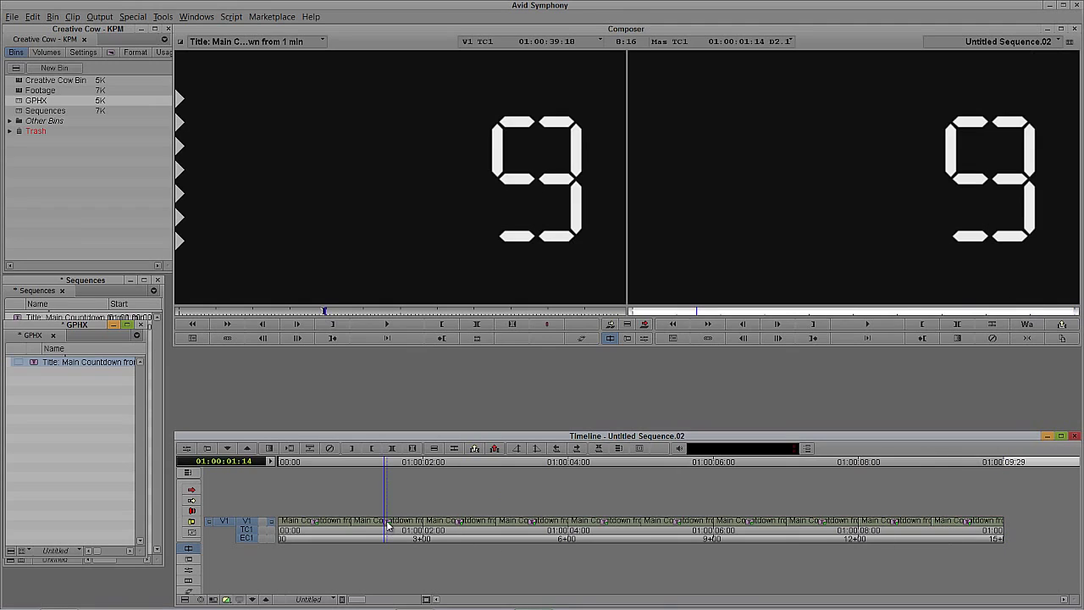
{"action": "right_click", "coordinate": [388, 529]}
{"action": "left_click", "coordinate": [427, 312]}
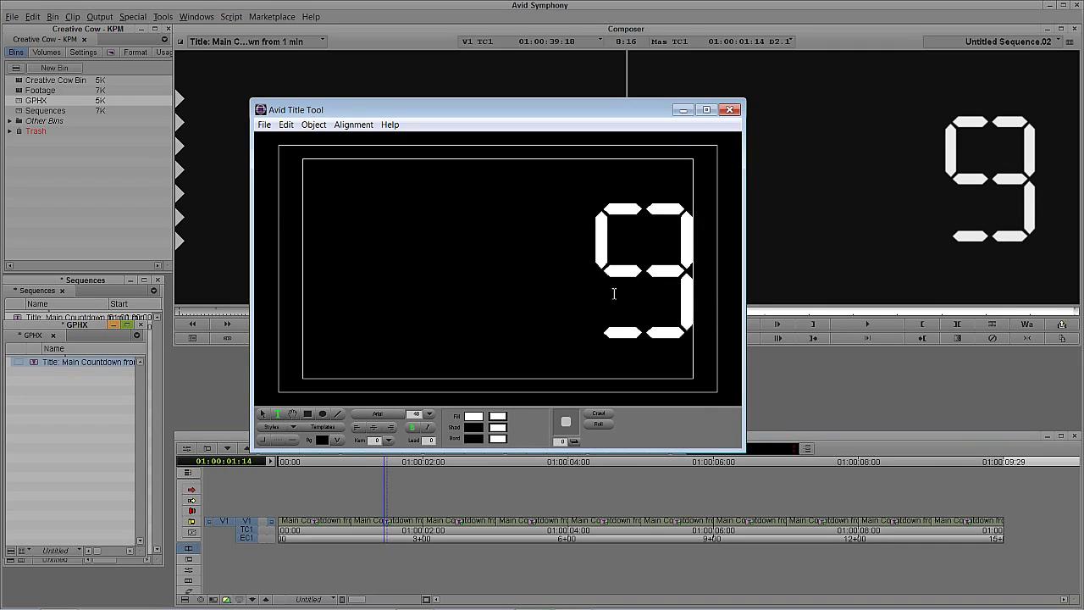
{"action": "double_click", "coordinate": [614, 294]}
{"action": "type", "text": "8"}
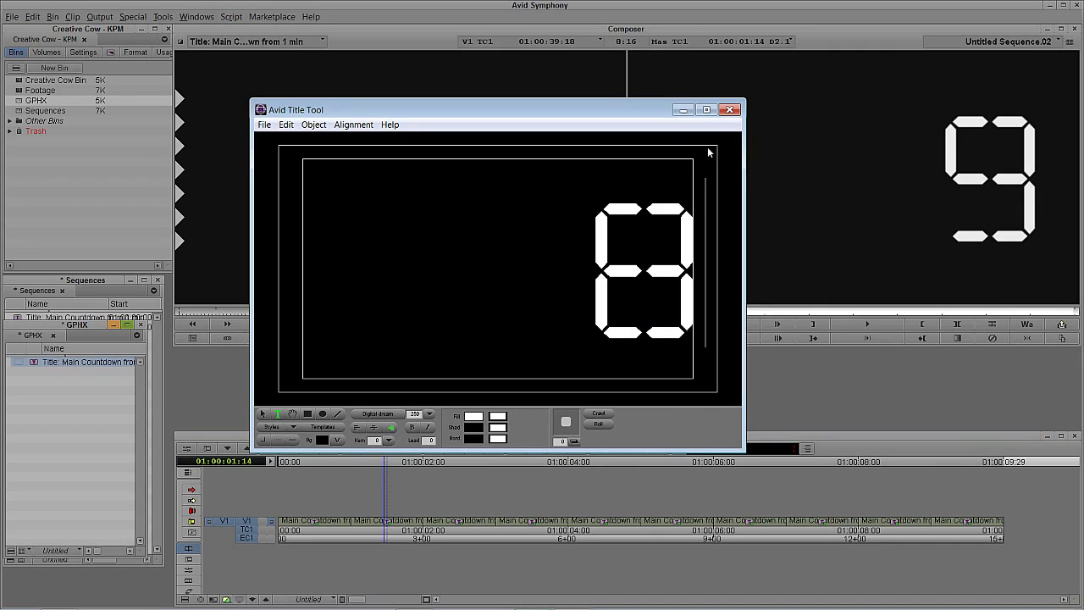
{"action": "left_click", "coordinate": [729, 110]}
{"action": "left_click", "coordinate": [449, 298]}
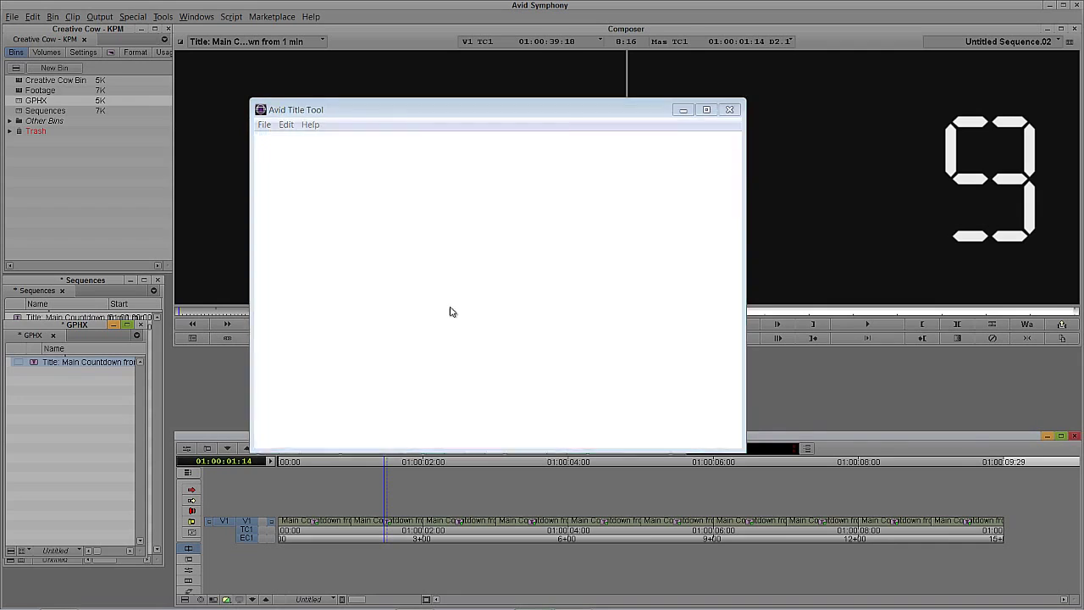
Edit the third segment's title, changing its digit to 7, and save it
{"action": "left_click", "coordinate": [451, 524]}
{"action": "right_click", "coordinate": [466, 521]}
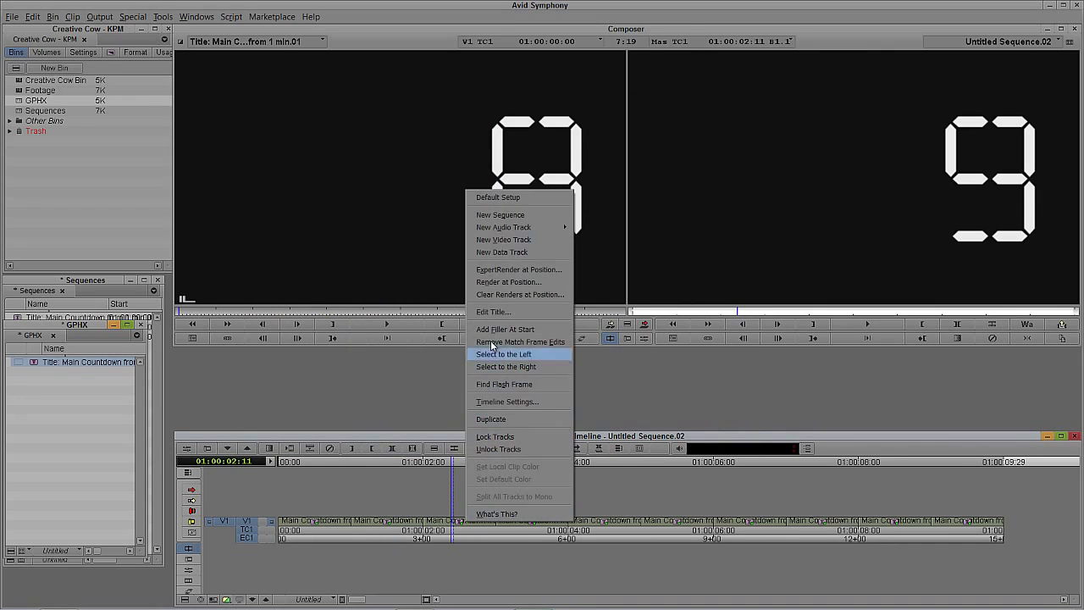
{"action": "left_click", "coordinate": [491, 311]}
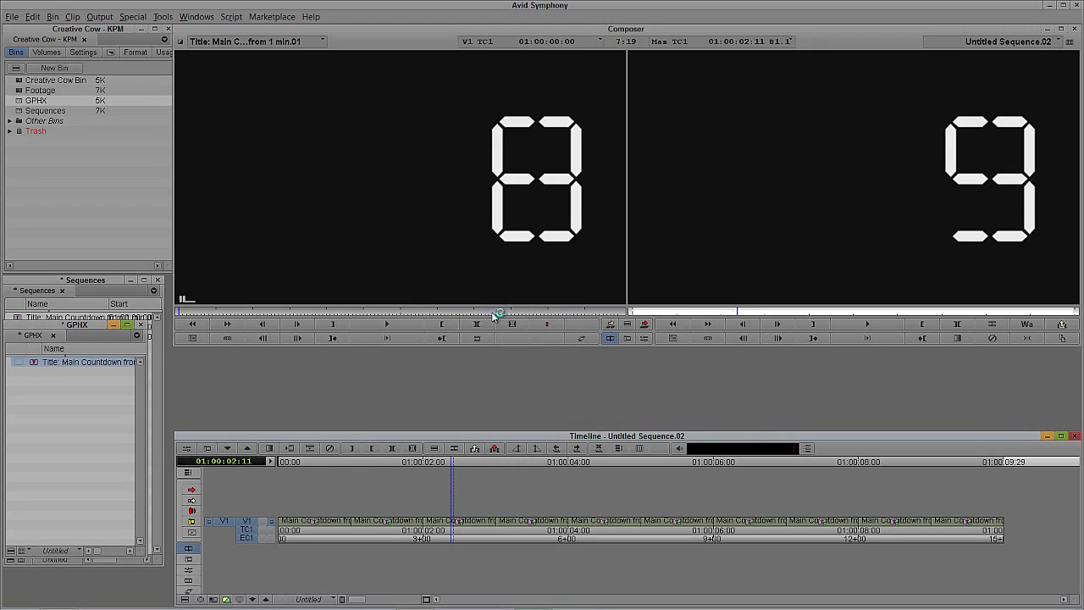
{"action": "left_click_drag", "start_coordinate": [596, 278], "coordinate": [696, 282]}
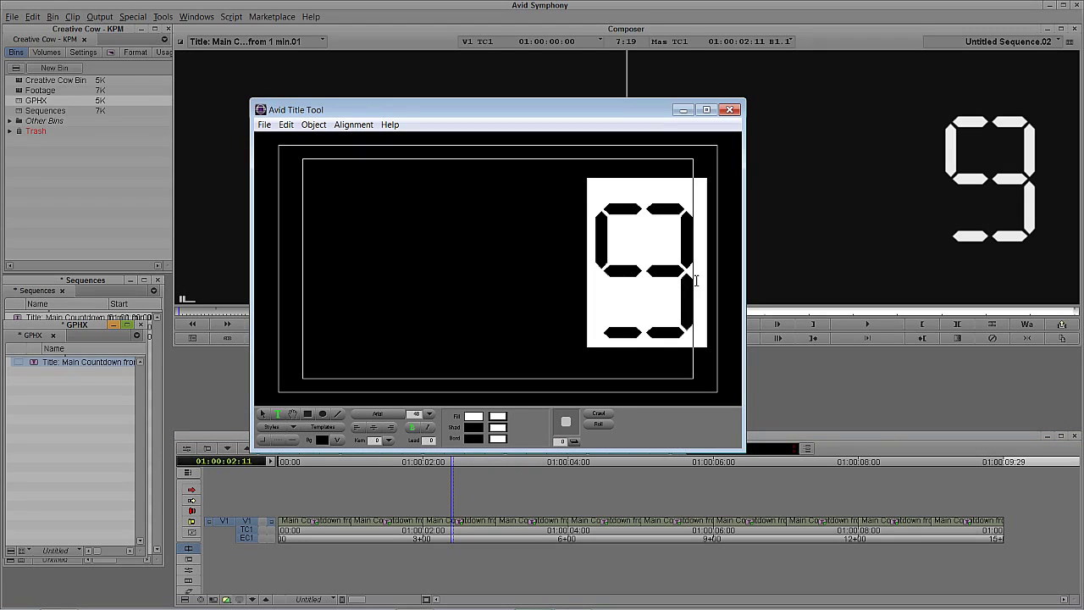
{"action": "type", "text": "7"}
{"action": "left_click", "coordinate": [729, 109]}
{"action": "left_click", "coordinate": [443, 306]}
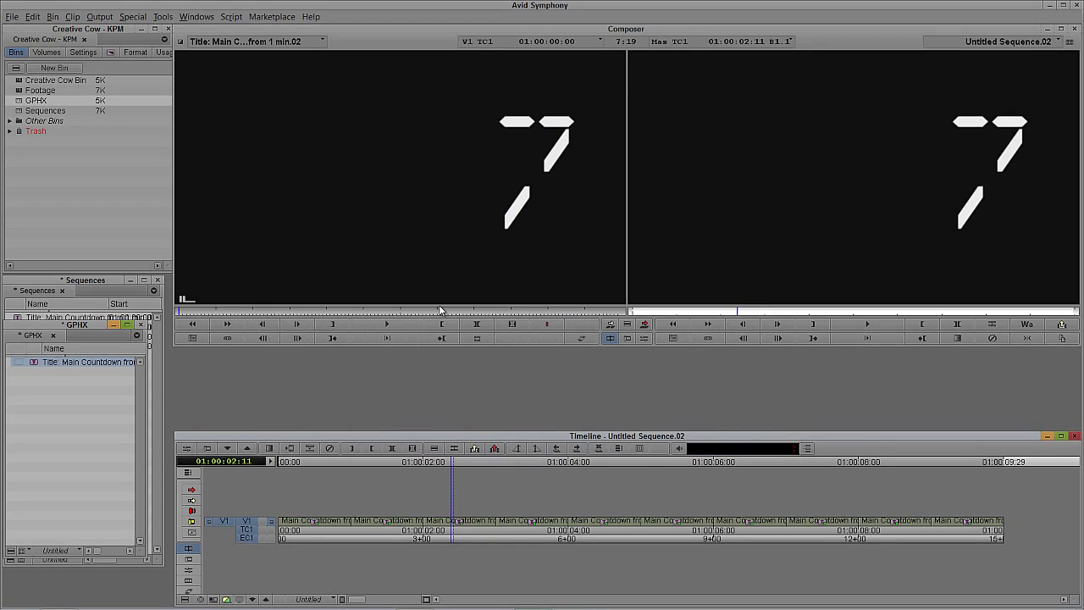
Edit the fourth segment's title, changing its digit to 6, and save it
{"action": "left_click_drag", "start_coordinate": [505, 528], "coordinate": [522, 528]}
{"action": "right_click", "coordinate": [524, 530]}
{"action": "left_click", "coordinate": [569, 315]}
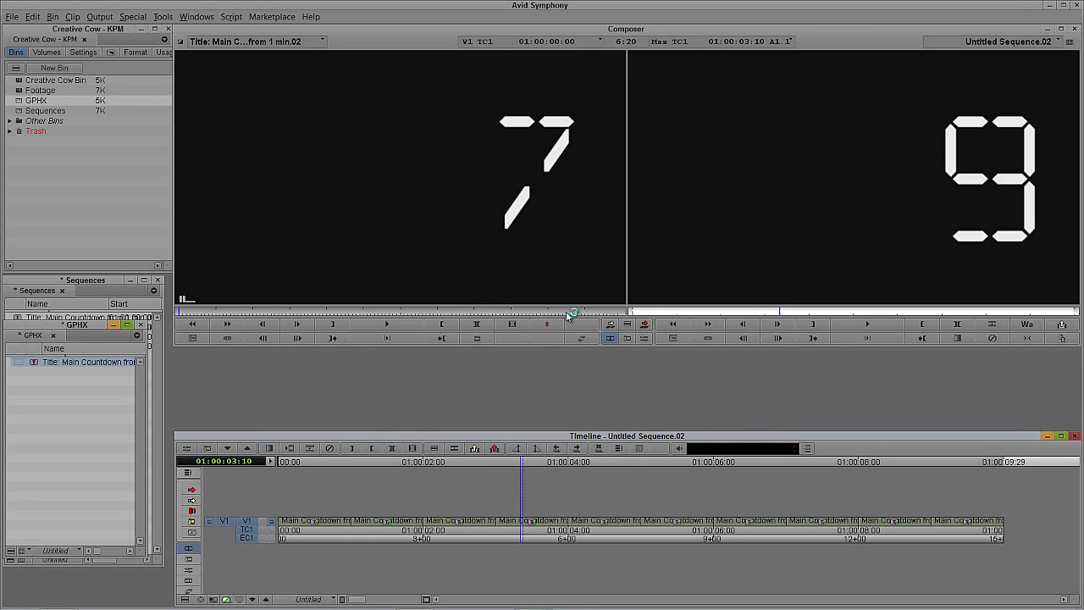
{"action": "left_click", "coordinate": [654, 273]}
{"action": "double_click", "coordinate": [654, 279]}
{"action": "type", "text": "6"}
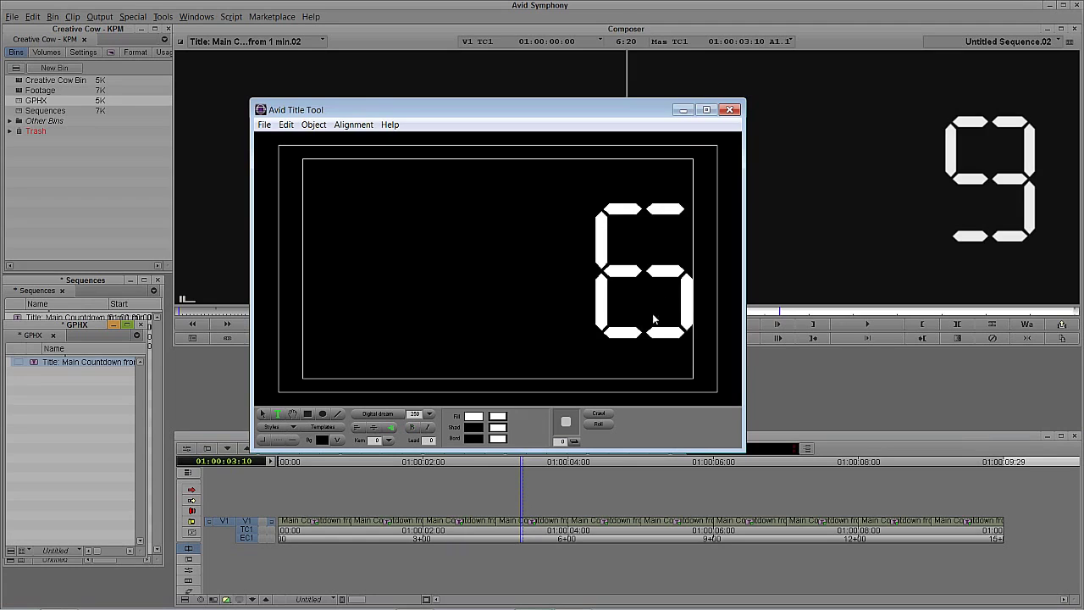
{"action": "left_click", "coordinate": [729, 110]}
{"action": "left_click", "coordinate": [444, 301]}
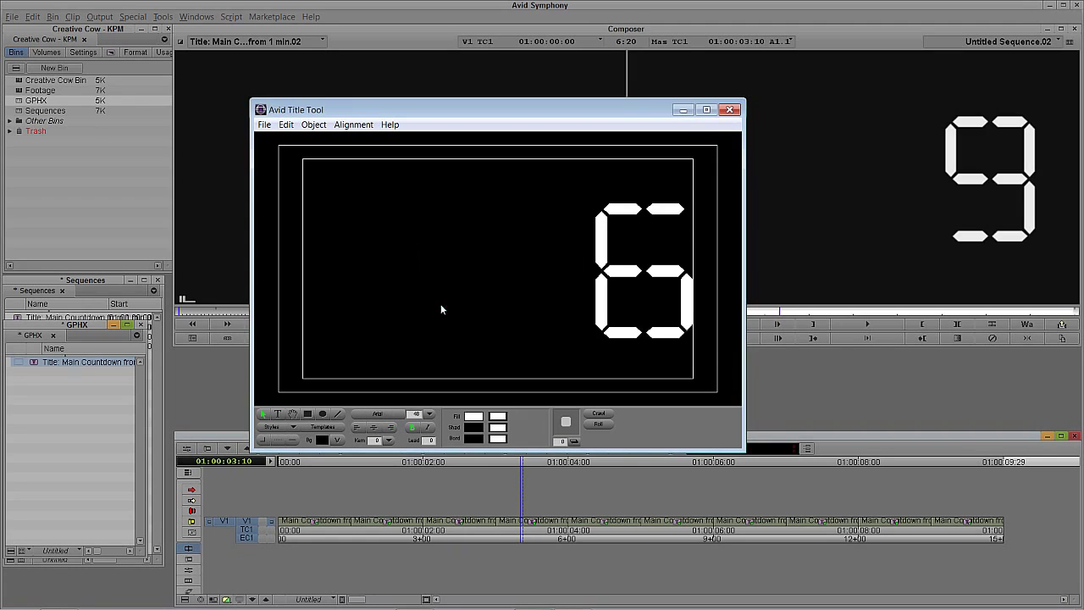
Edit the fifth segment's title, changing its digit to 5, and save it
{"action": "left_click_drag", "start_coordinate": [576, 530], "coordinate": [600, 531]}
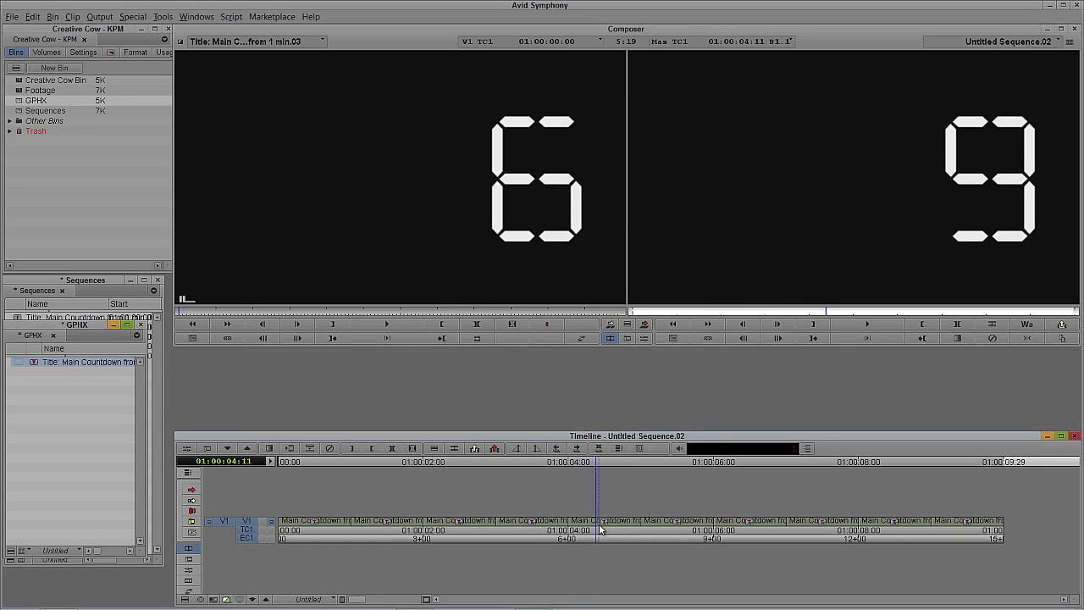
{"action": "right_click", "coordinate": [599, 530]}
{"action": "left_click", "coordinate": [633, 306]}
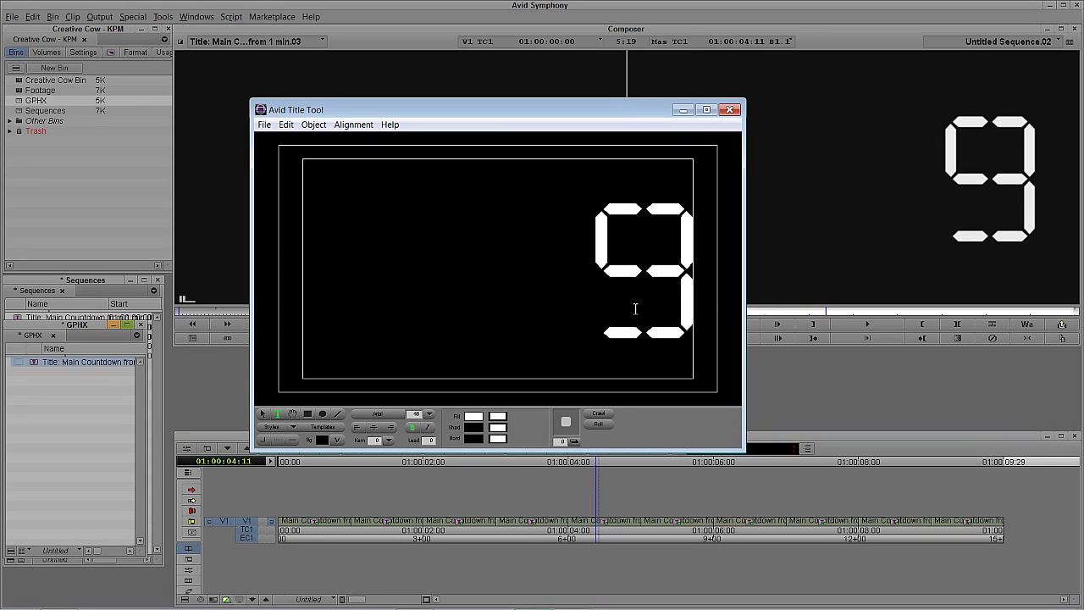
{"action": "left_click", "coordinate": [627, 309]}
{"action": "double_click", "coordinate": [645, 308]}
{"action": "type", "text": "5"}
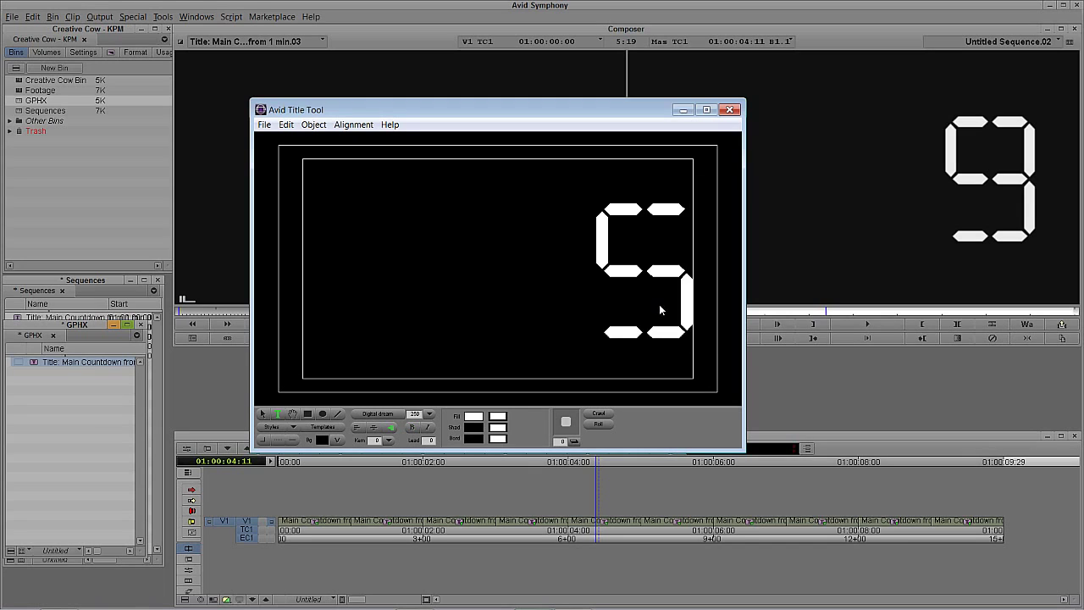
{"action": "left_click", "coordinate": [729, 111]}
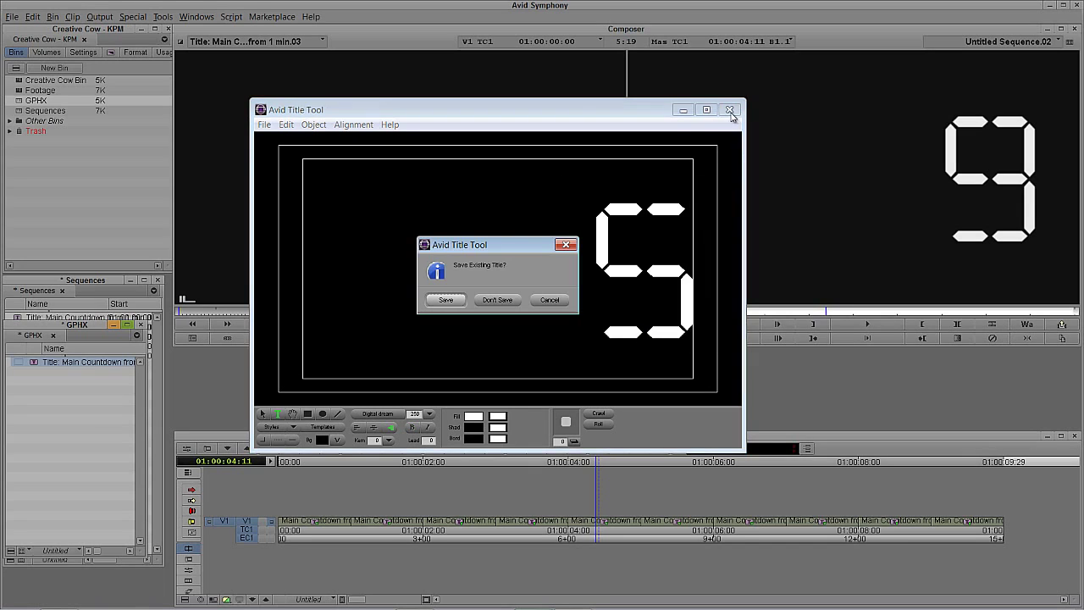
{"action": "left_click", "coordinate": [449, 299]}
Try to change the digit in the sixth segment's title to 4 and save it
{"action": "left_click_drag", "start_coordinate": [578, 504], "coordinate": [669, 518]}
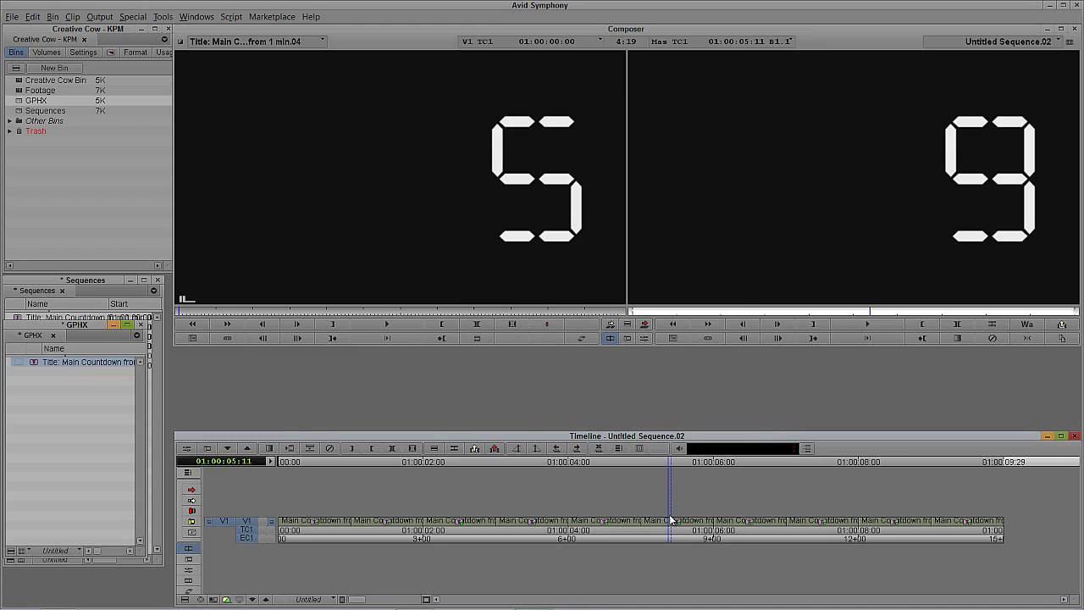
{"action": "right_click", "coordinate": [668, 519]}
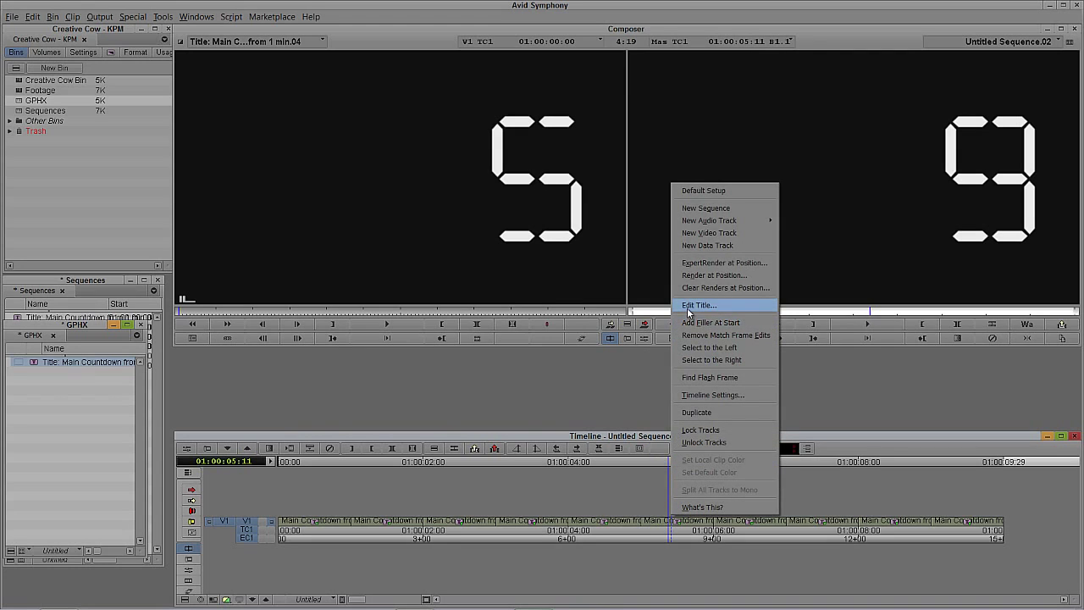
{"action": "left_click", "coordinate": [688, 307]}
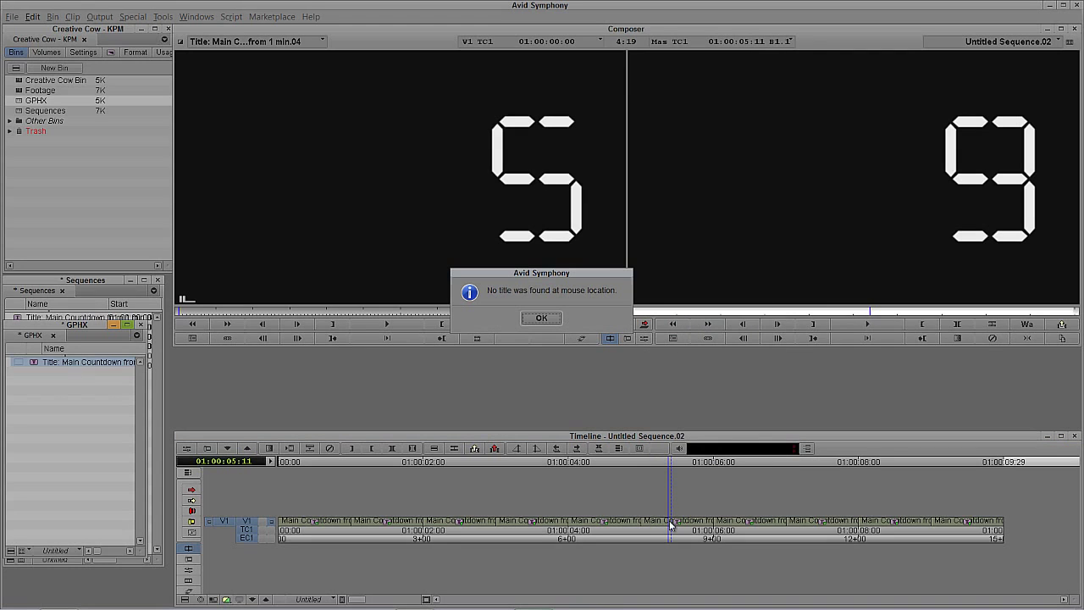
{"action": "left_click", "coordinate": [543, 320]}
{"action": "right_click", "coordinate": [668, 541]}
{"action": "left_click", "coordinate": [716, 313]}
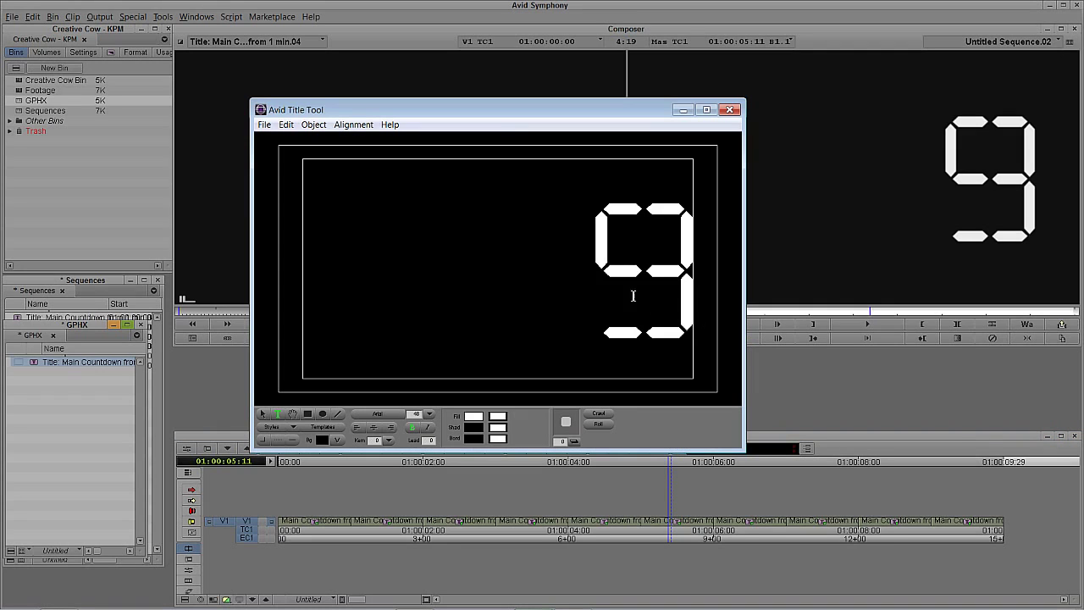
{"action": "left_click_drag", "start_coordinate": [632, 295], "coordinate": [690, 292]}
{"action": "type", "text": "4"}
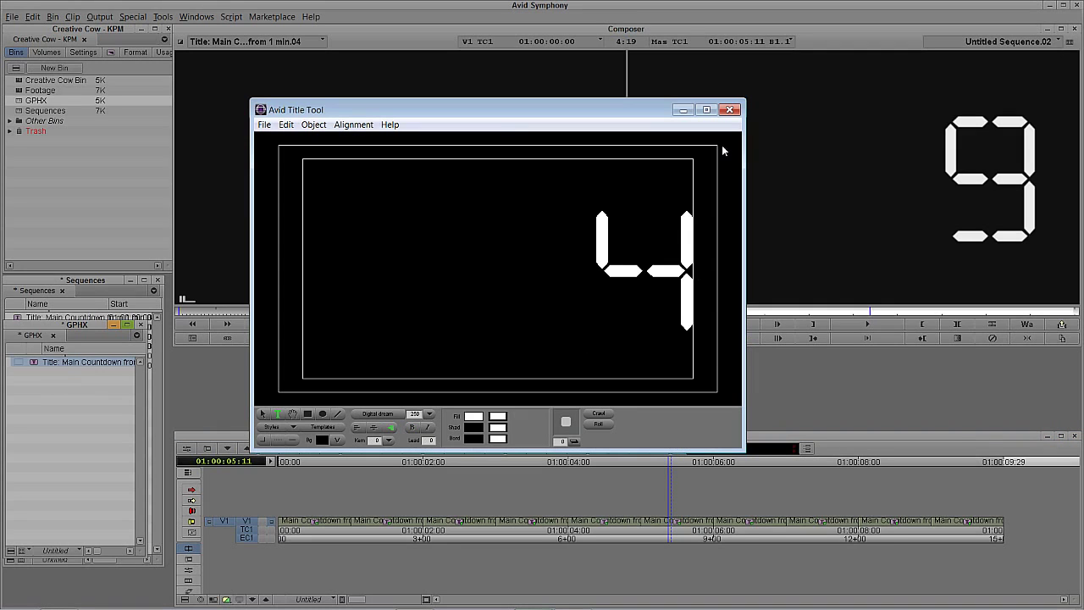
{"action": "left_click", "coordinate": [729, 109]}
{"action": "left_click", "coordinate": [431, 303]}
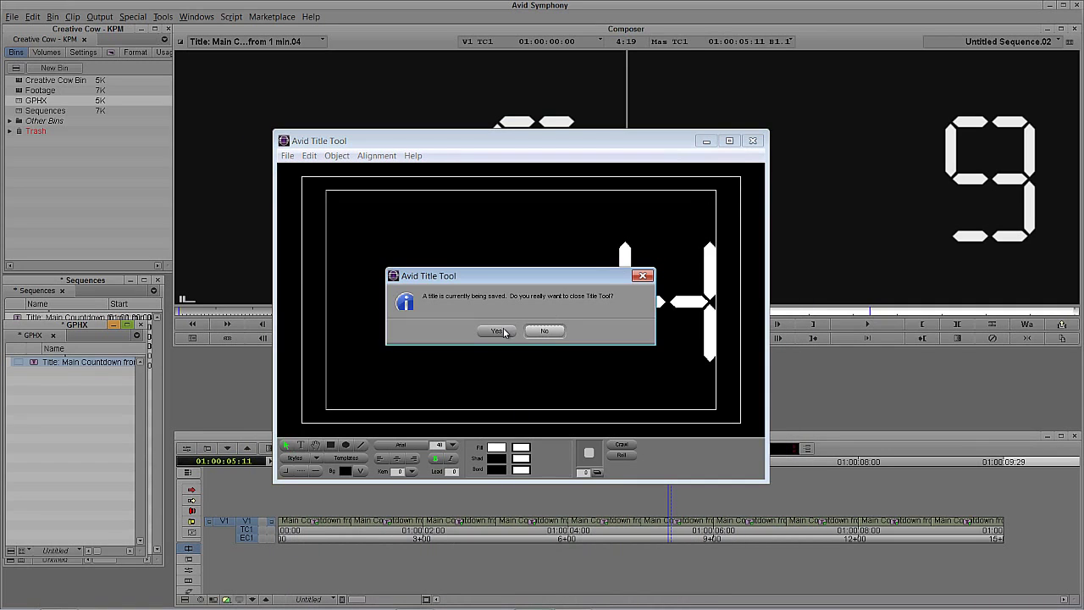
{"action": "left_click", "coordinate": [498, 331]}
Edit the sixth segment's title, changing its digit to 4, and save it
{"action": "right_click", "coordinate": [675, 526]}
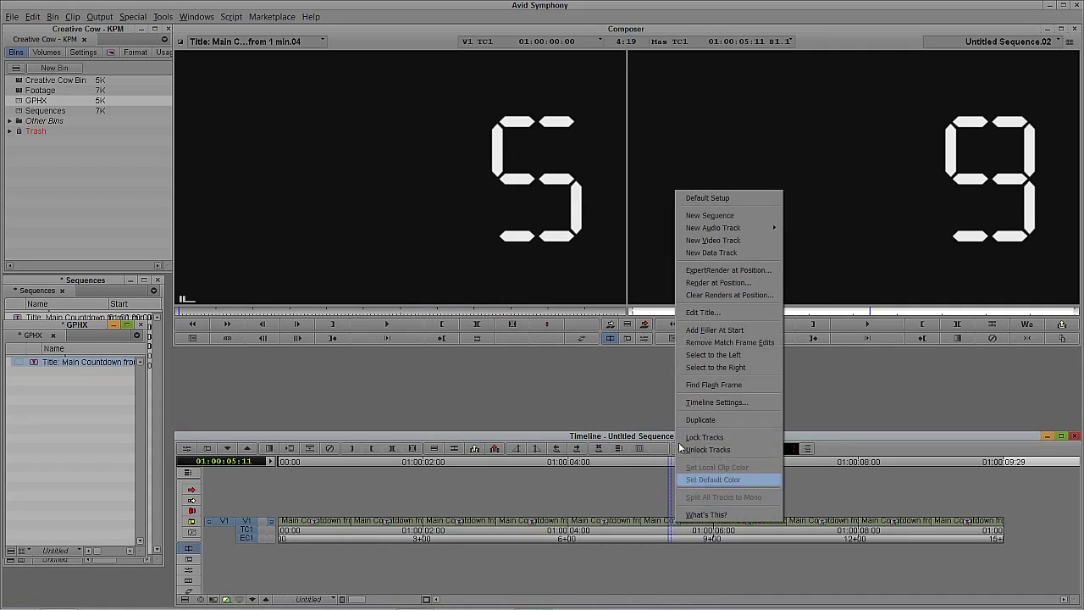
{"action": "left_click", "coordinate": [688, 310]}
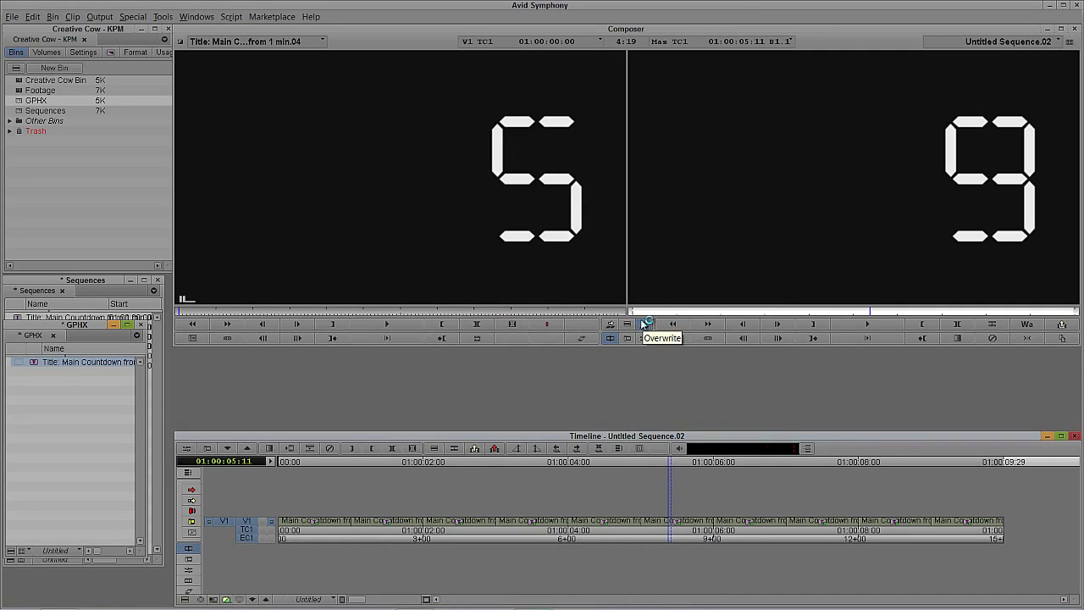
{"action": "left_click_drag", "start_coordinate": [641, 320], "coordinate": [696, 314]}
{"action": "type", "text": "4"}
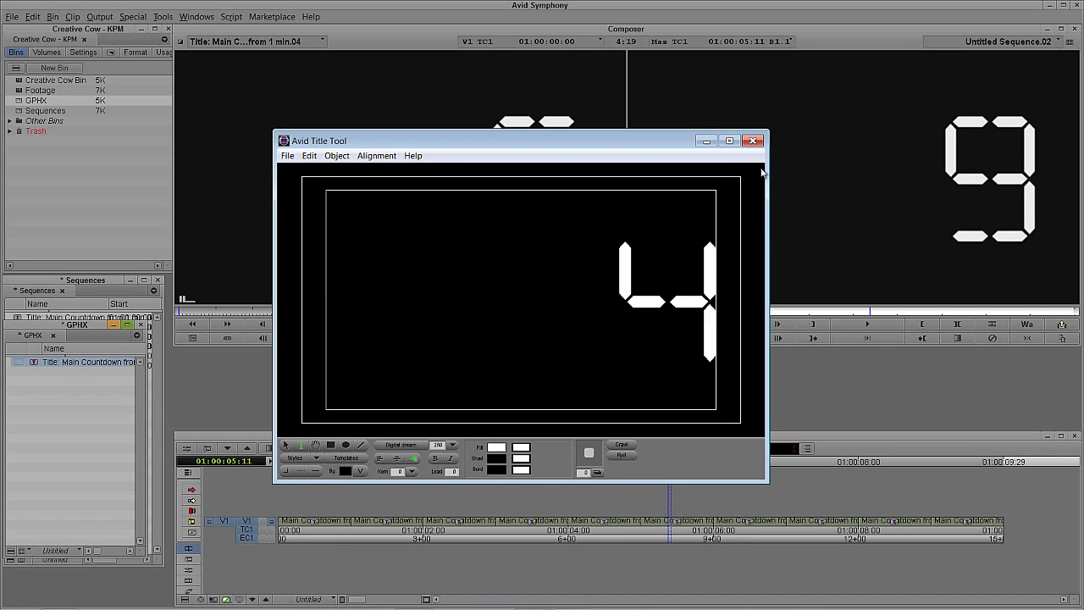
{"action": "left_click", "coordinate": [752, 144]}
{"action": "left_click", "coordinate": [483, 331]}
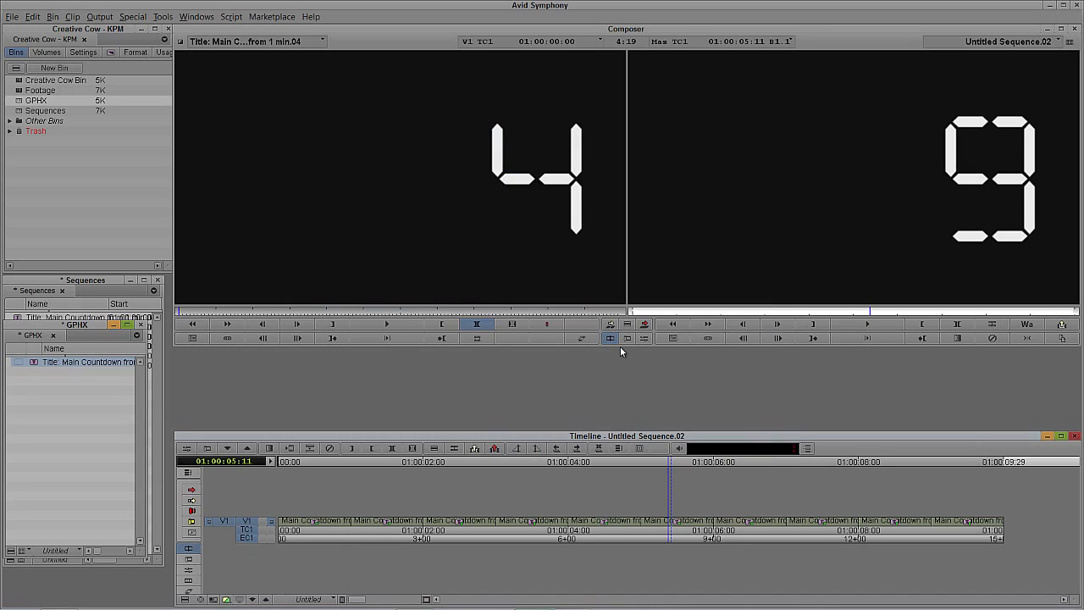
Edit the seventh segment's title, changing its digit to 3, and save it
{"action": "left_click", "coordinate": [690, 530]}
{"action": "left_click_drag", "start_coordinate": [702, 529], "coordinate": [751, 518]}
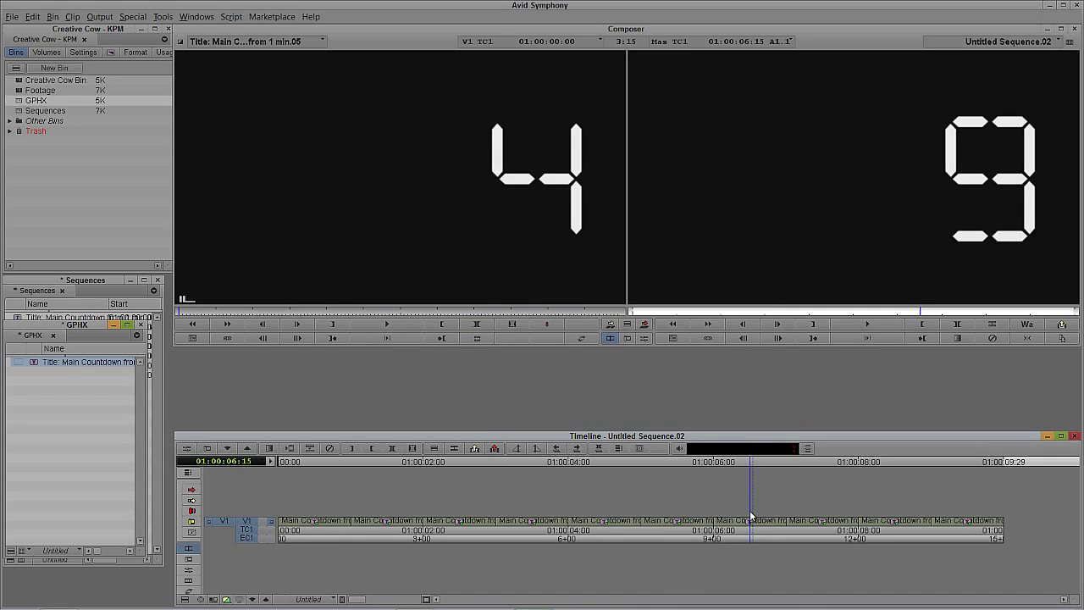
{"action": "double_click", "coordinate": [747, 521]}
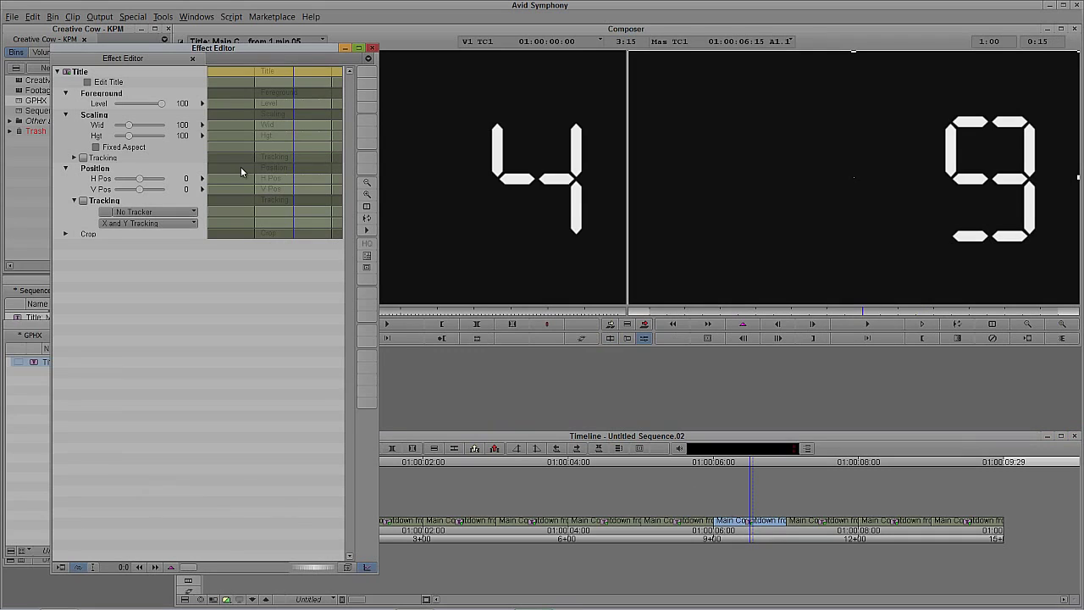
{"action": "left_click", "coordinate": [88, 82]}
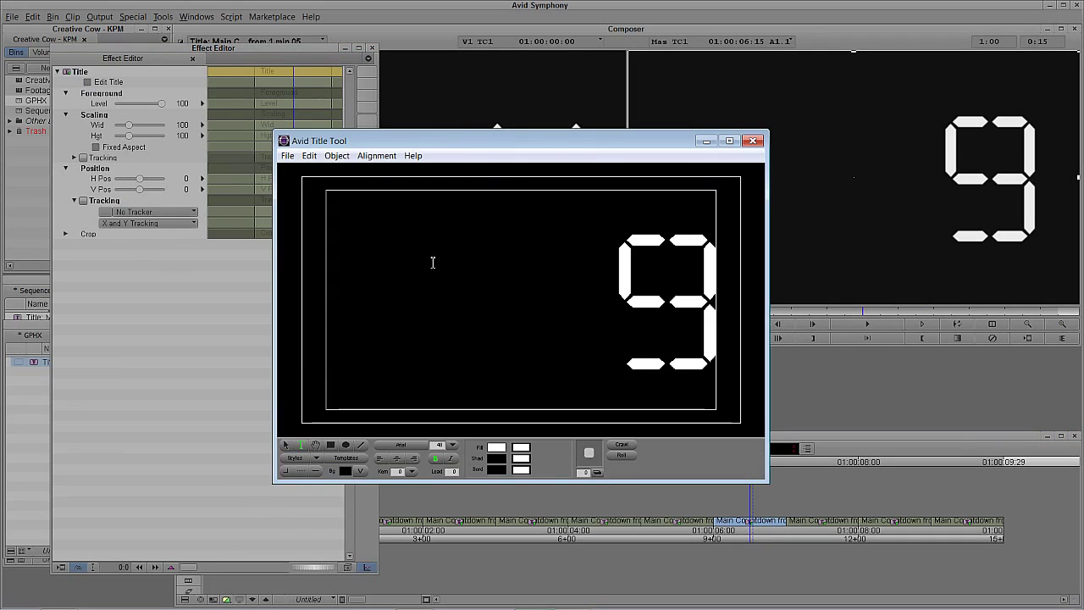
{"action": "left_click_drag", "start_coordinate": [611, 291], "coordinate": [696, 290]}
{"action": "type", "text": "3"}
{"action": "left_click", "coordinate": [753, 141]}
{"action": "left_click", "coordinate": [482, 331]}
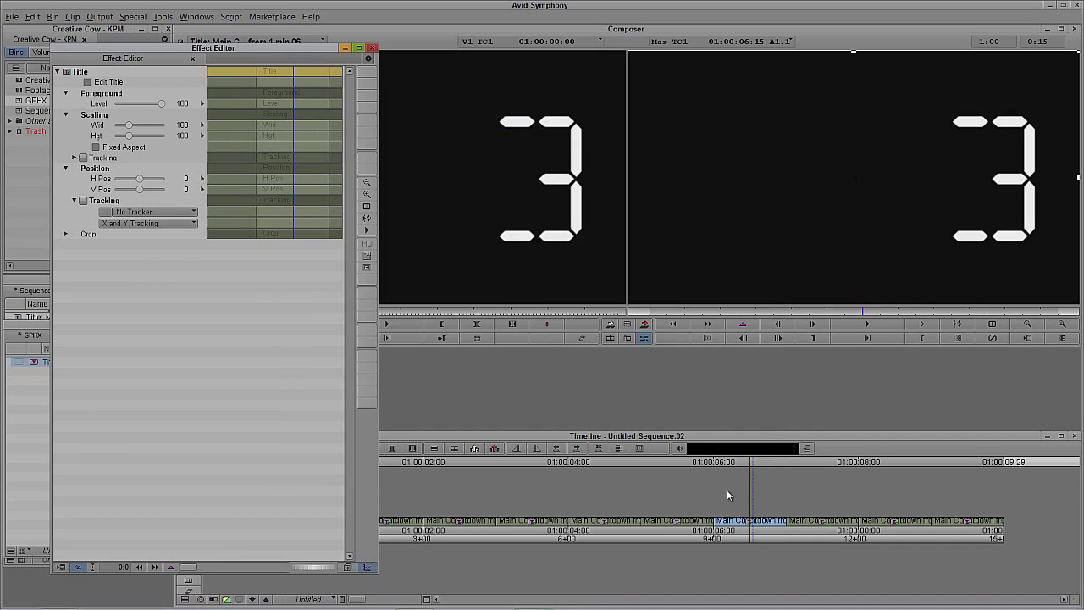
Edit the eighth segment's title, changing its digit to 2, and save it
{"action": "left_click", "coordinate": [819, 526]}
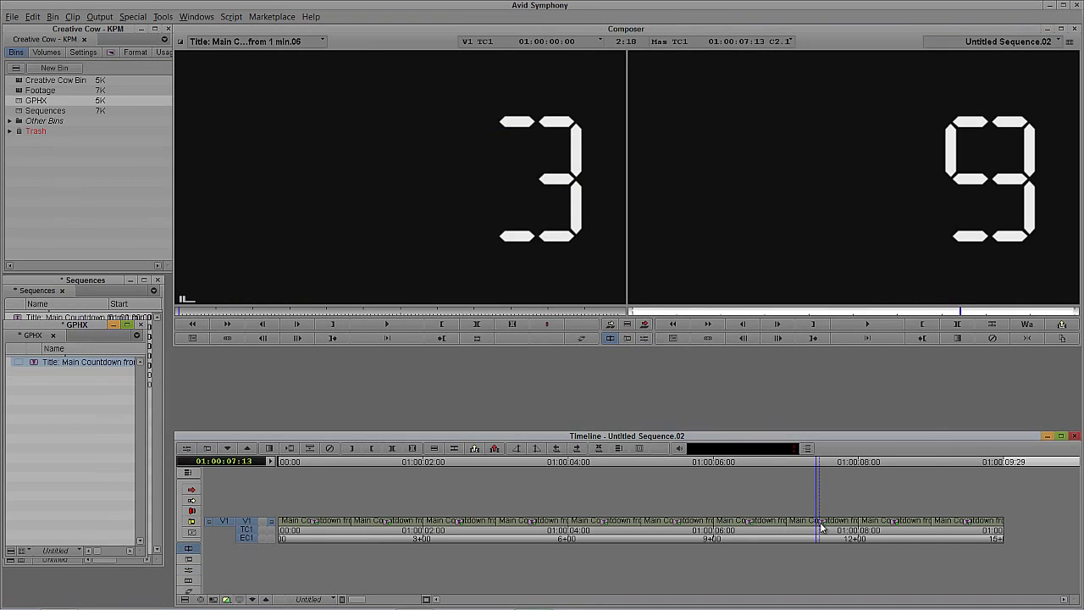
{"action": "right_click", "coordinate": [820, 527]}
{"action": "left_click", "coordinate": [856, 313]}
{"action": "left_click", "coordinate": [617, 293]}
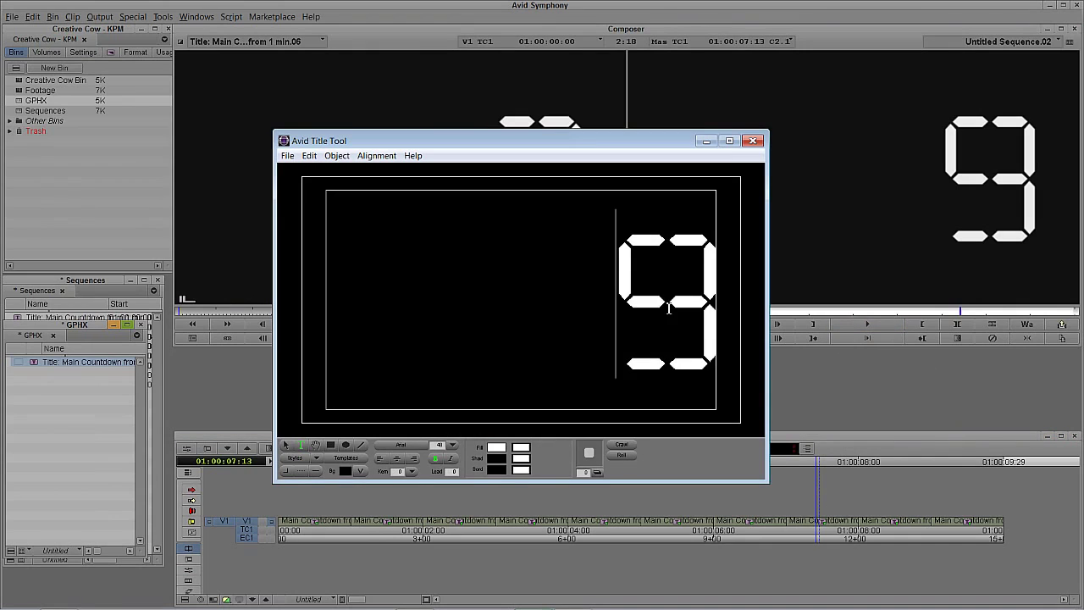
{"action": "left_click_drag", "start_coordinate": [616, 294], "coordinate": [694, 292]}
{"action": "type", "text": "2"}
{"action": "left_click", "coordinate": [753, 141]}
{"action": "left_click", "coordinate": [470, 335]}
Edit the ninth segment's title, changing its digit to 1, and save it
{"action": "left_click", "coordinate": [885, 523]}
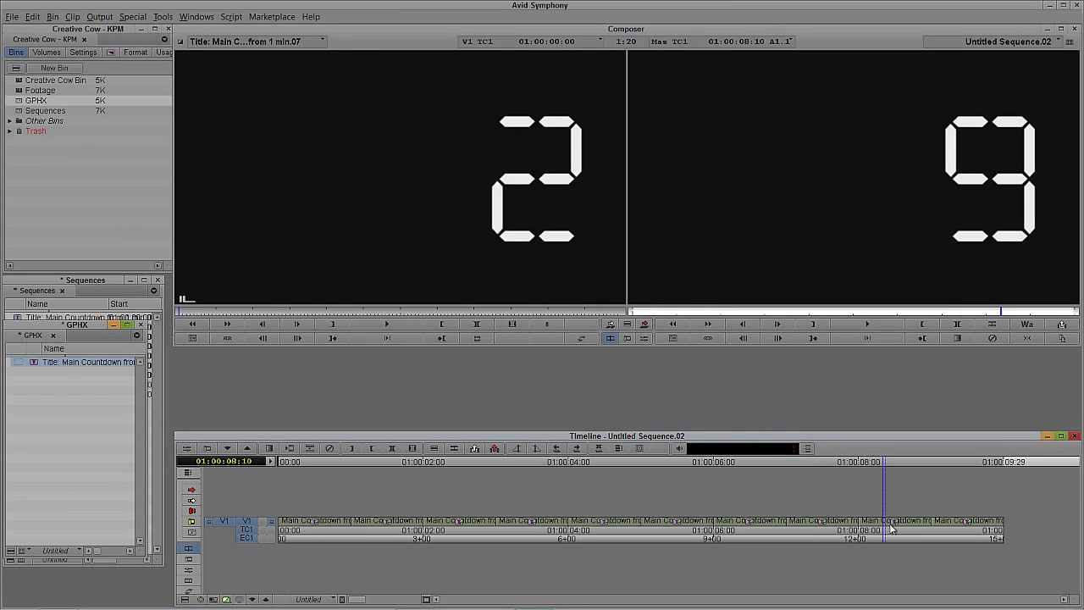
{"action": "right_click", "coordinate": [894, 518]}
{"action": "left_click", "coordinate": [923, 309]}
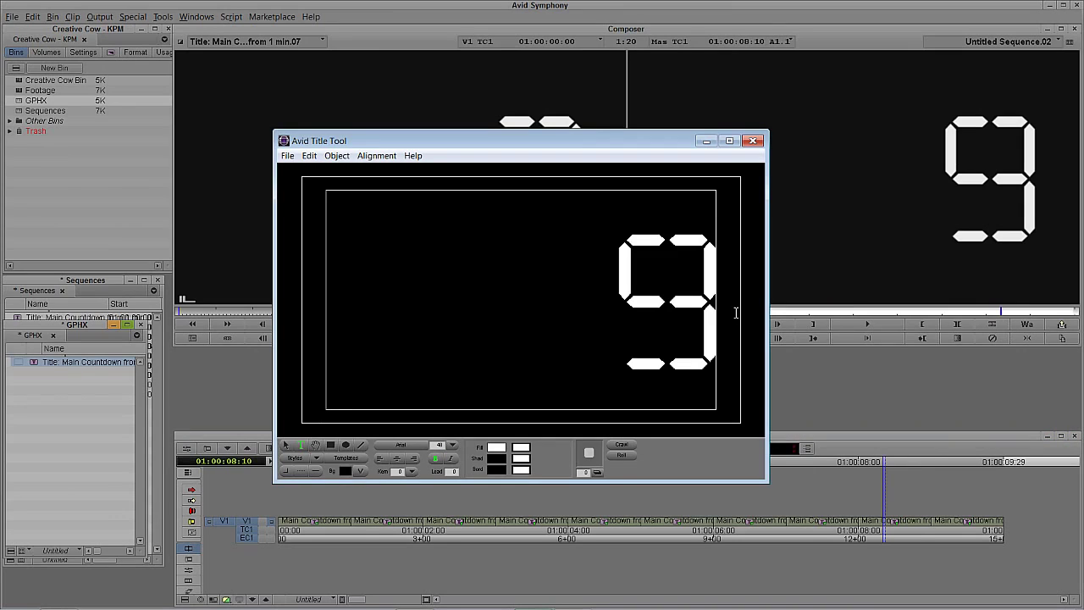
{"action": "double_click", "coordinate": [703, 309]}
{"action": "type", "text": "1"}
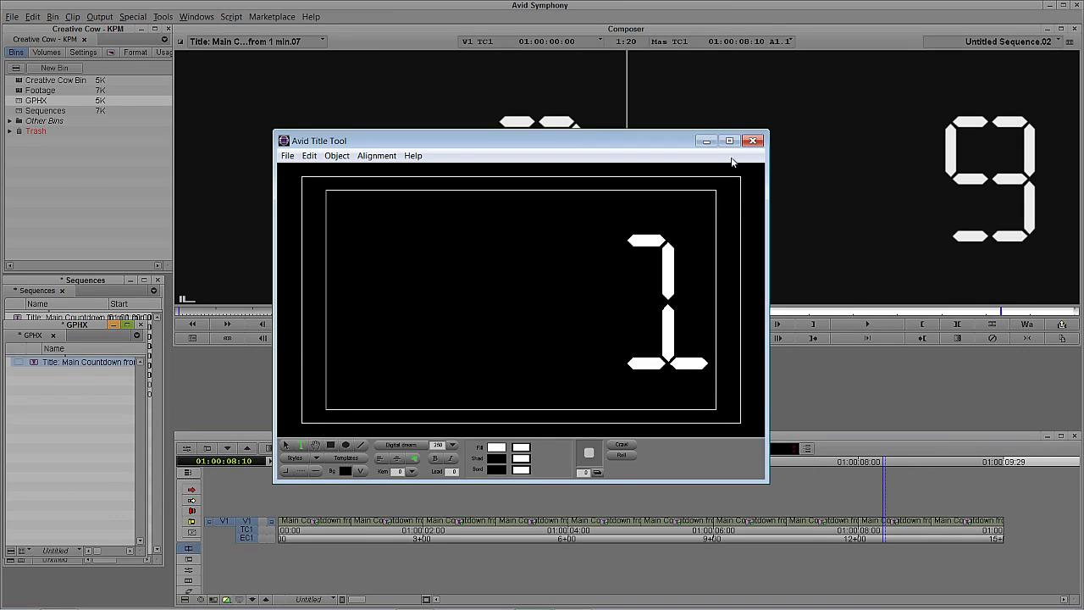
{"action": "left_click", "coordinate": [569, 329]}
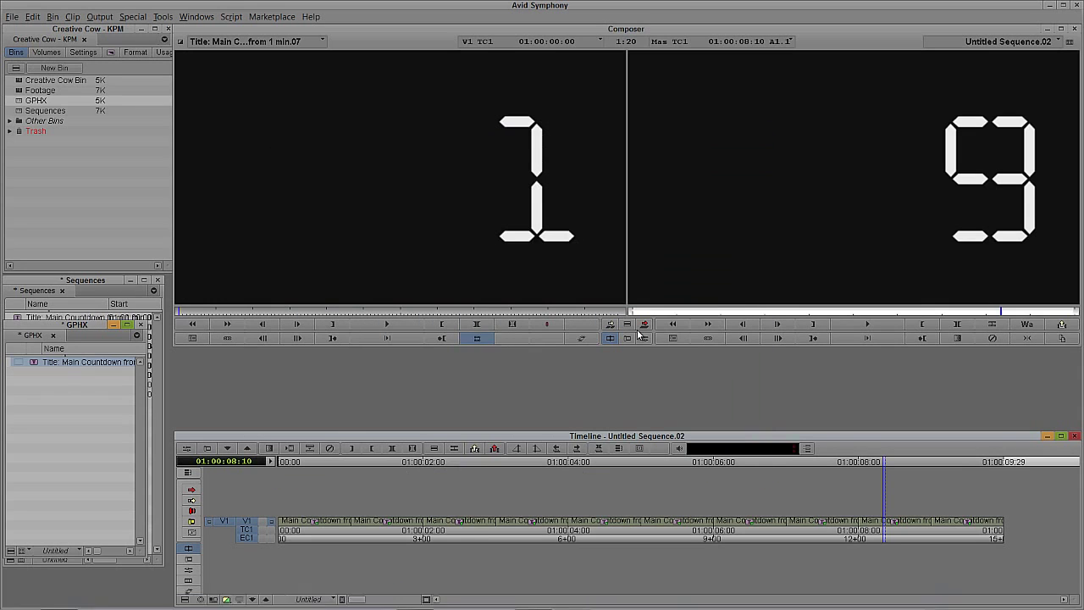
Try to change the digit in the tenth segment's title to 0 and save it
{"action": "left_click", "coordinate": [963, 525]}
{"action": "right_click", "coordinate": [965, 508]}
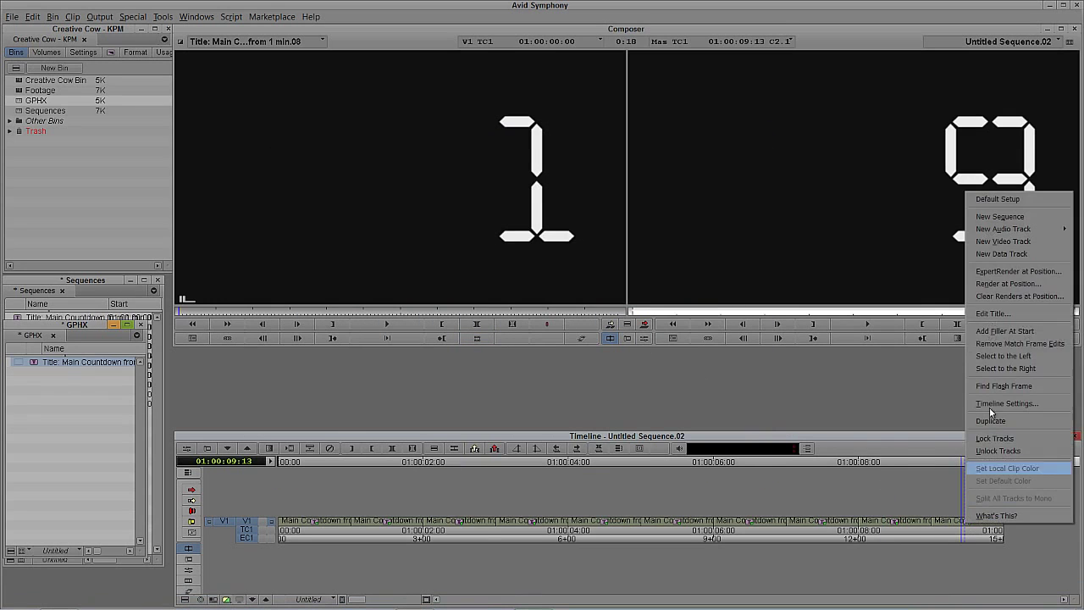
{"action": "left_click", "coordinate": [993, 313]}
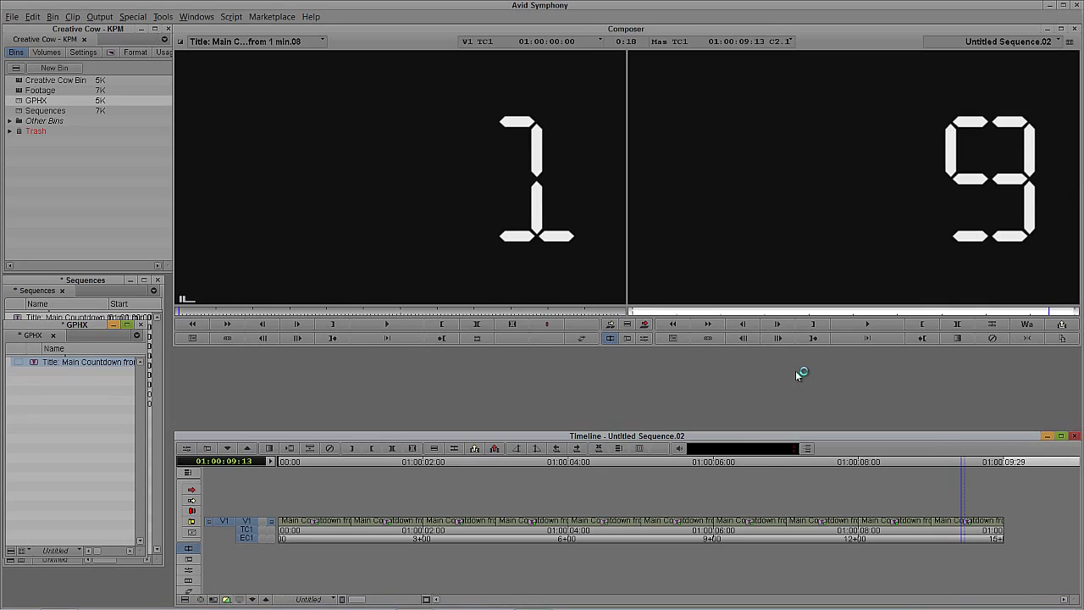
{"action": "left_click_drag", "start_coordinate": [645, 318], "coordinate": [709, 318]}
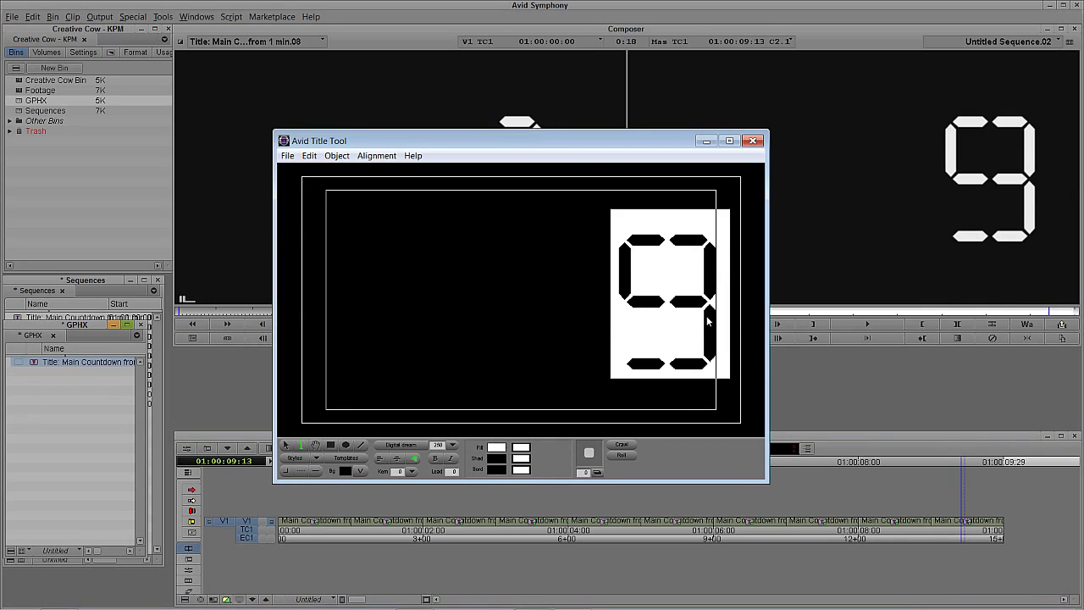
{"action": "type", "text": "0"}
{"action": "left_click", "coordinate": [752, 140]}
{"action": "left_click", "coordinate": [463, 337]}
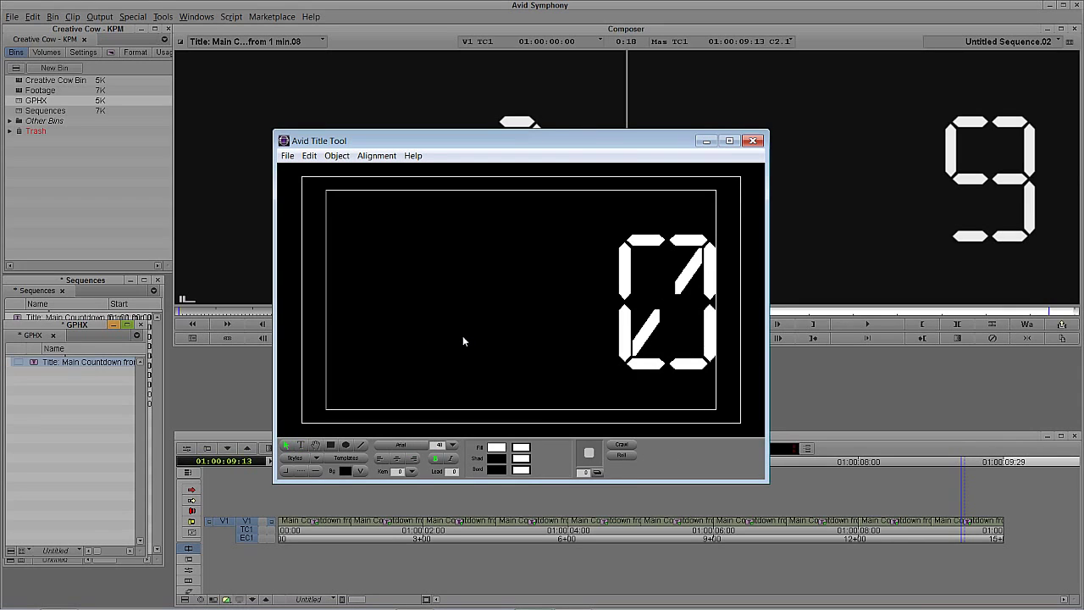
{"action": "left_click_drag", "start_coordinate": [677, 145], "coordinate": [684, 210]}
{"action": "left_click", "coordinate": [758, 204]}
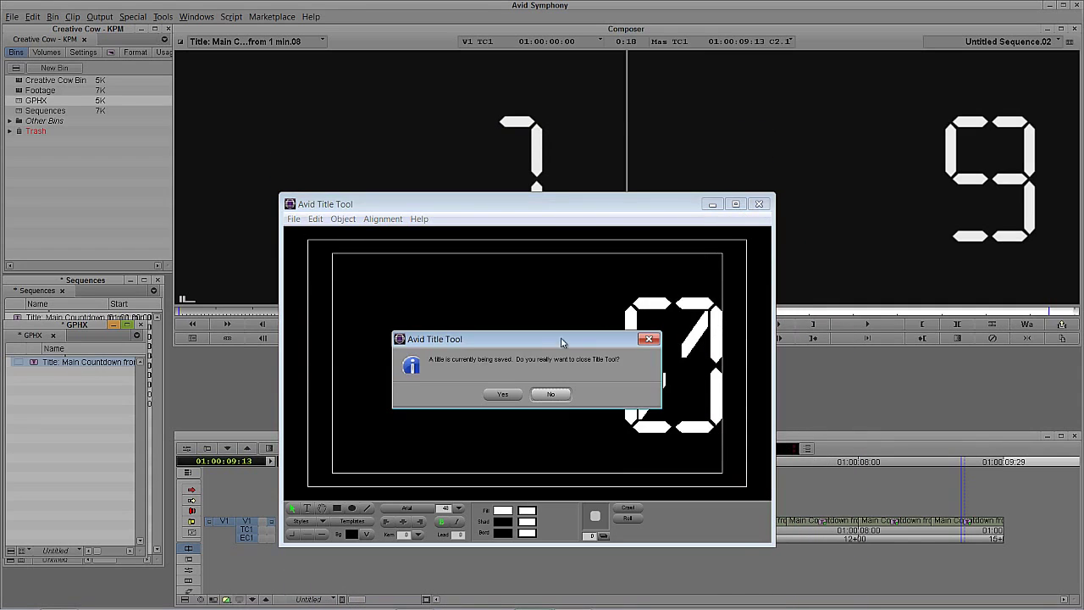
{"action": "left_click", "coordinate": [503, 396]}
Edit the tenth segment's title, changing its digit to 0, and save it
{"action": "right_click", "coordinate": [965, 525]}
{"action": "left_click", "coordinate": [1016, 338]}
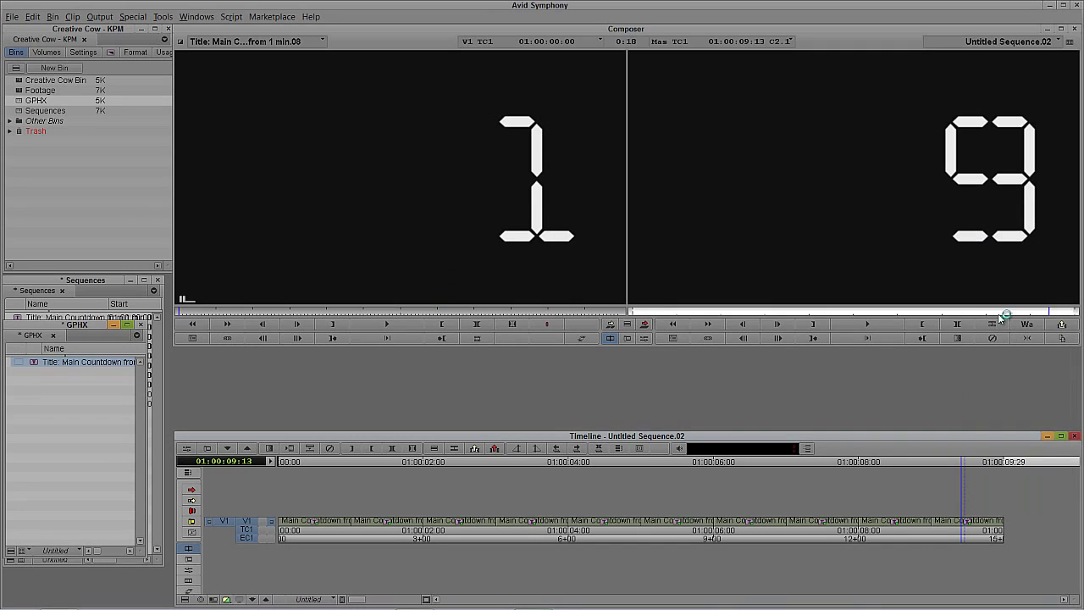
{"action": "left_click_drag", "start_coordinate": [624, 377], "coordinate": [704, 376]}
{"action": "type", "text": "0"}
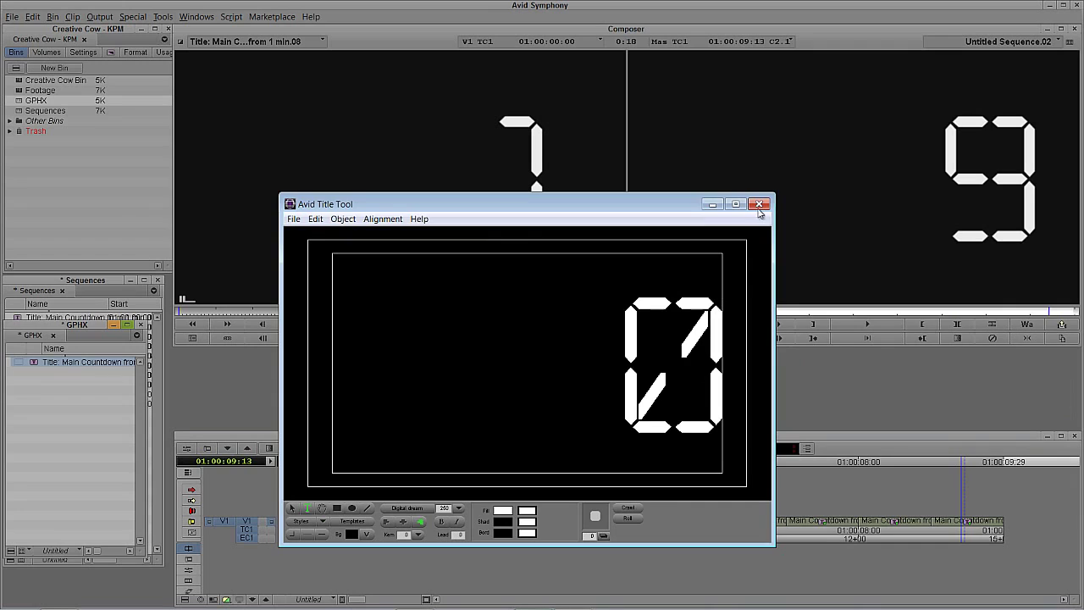
{"action": "left_click", "coordinate": [759, 205]}
{"action": "left_click", "coordinate": [482, 401]}
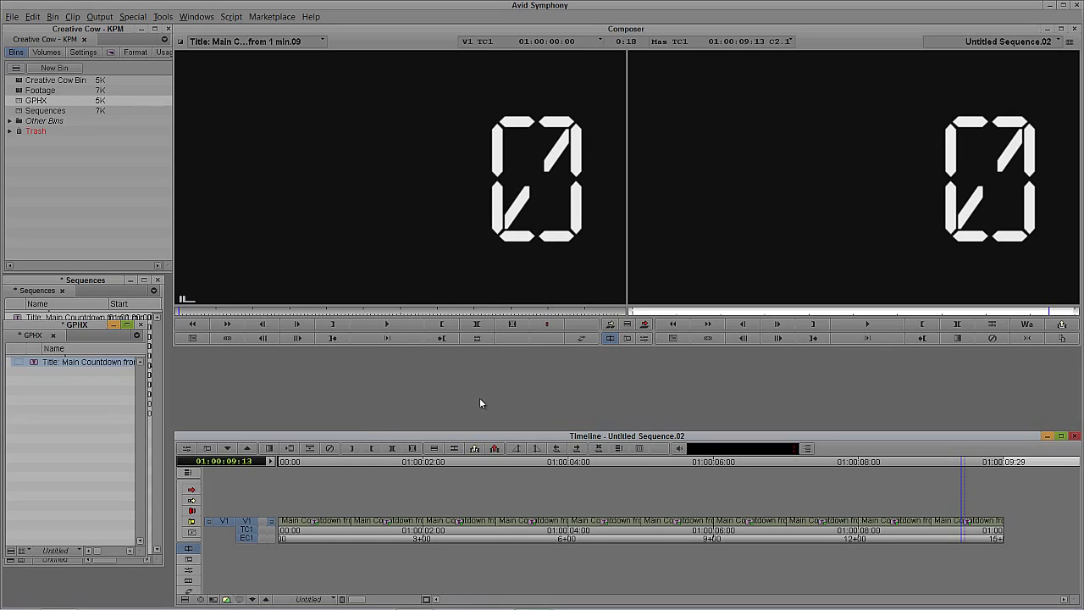
Play the sequence from its start to check the one-second digit countdown
{"action": "left_click_drag", "start_coordinate": [330, 529], "coordinate": [241, 529]}
{"action": "key", "text": "space"}
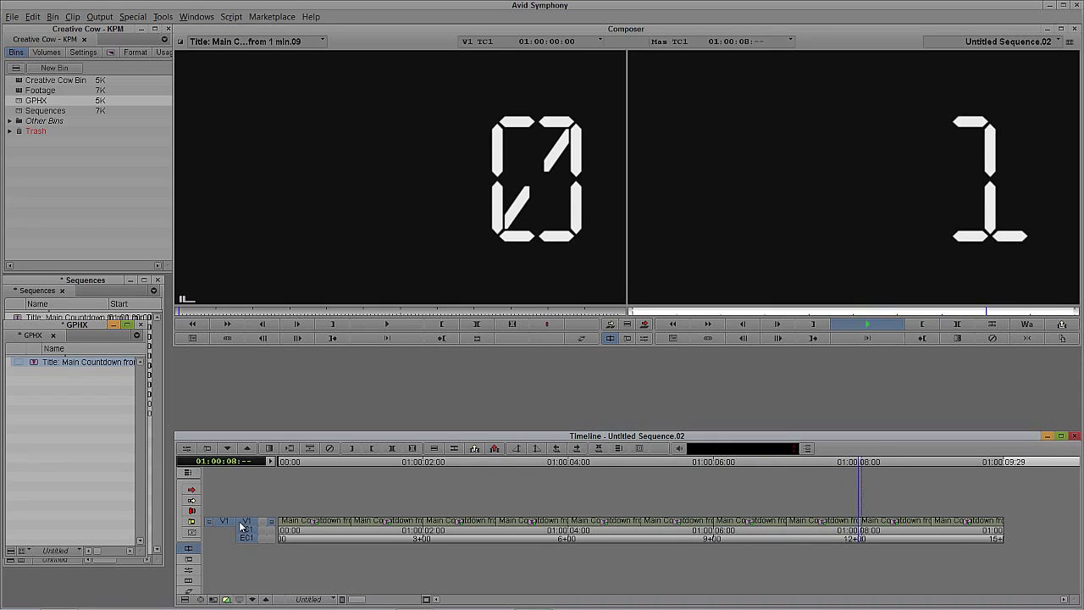
Add a second video track, V2, and move the GPHX bin clear of the Sequences bin
{"action": "left_click_drag", "start_coordinate": [419, 526], "coordinate": [401, 525]}
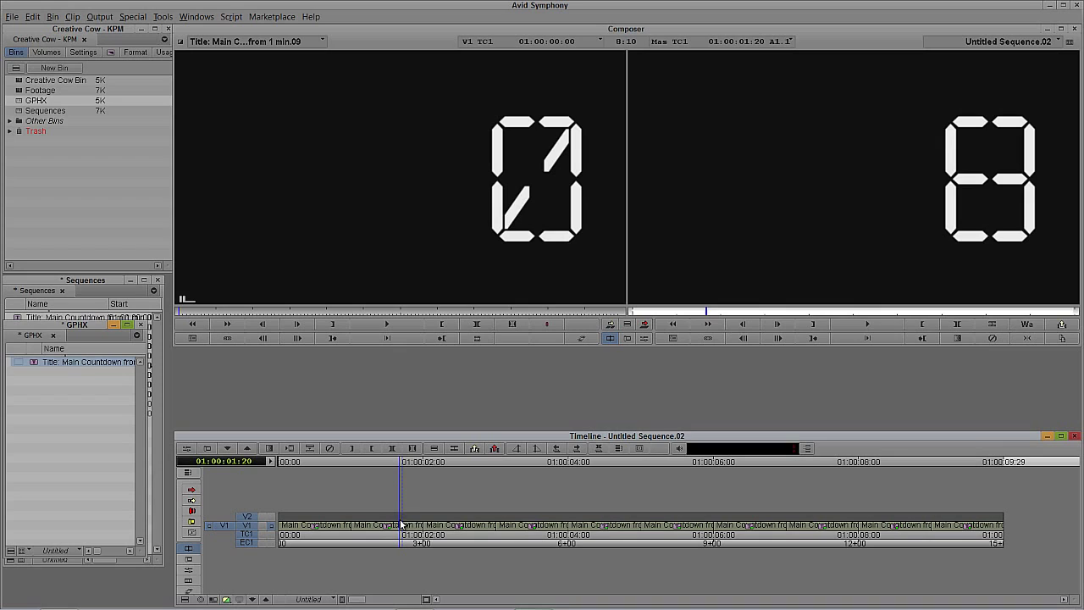
{"action": "left_click", "coordinate": [102, 319]}
{"action": "left_click_drag", "start_coordinate": [86, 328], "coordinate": [265, 318]}
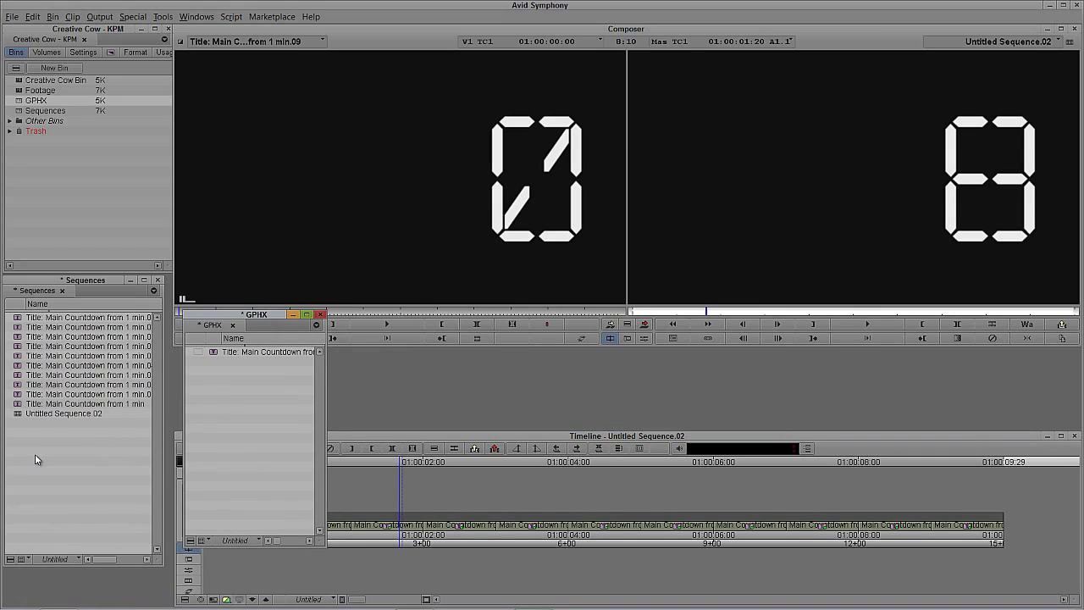
{"action": "left_click_drag", "start_coordinate": [258, 317], "coordinate": [76, 55]}
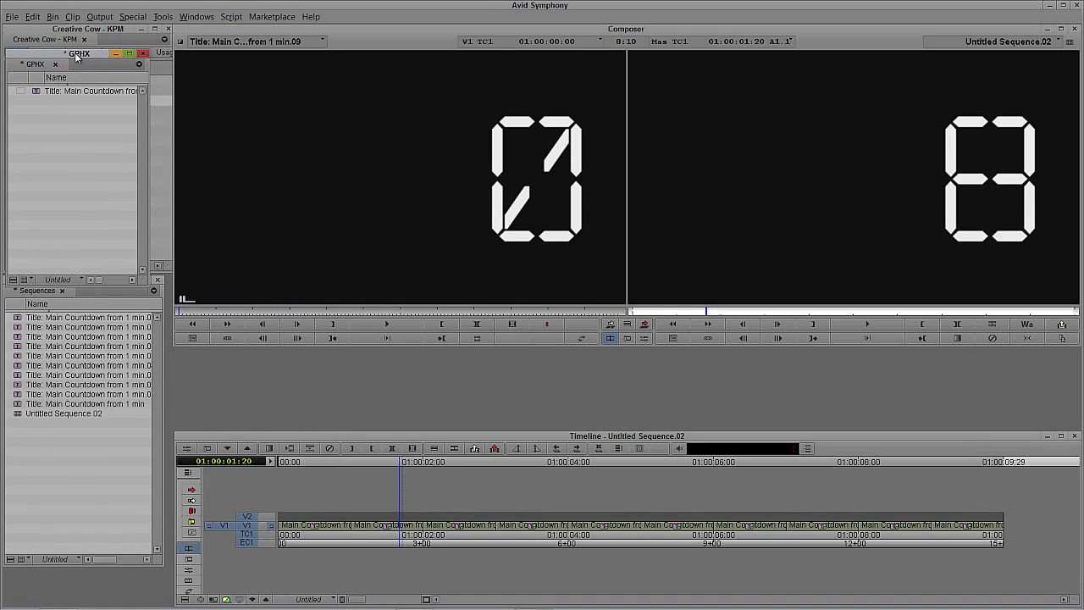
Load the Main Countdown title from the GPHX bin and overwrite it onto V2 across the whole sequence
{"action": "double_click", "coordinate": [36, 93]}
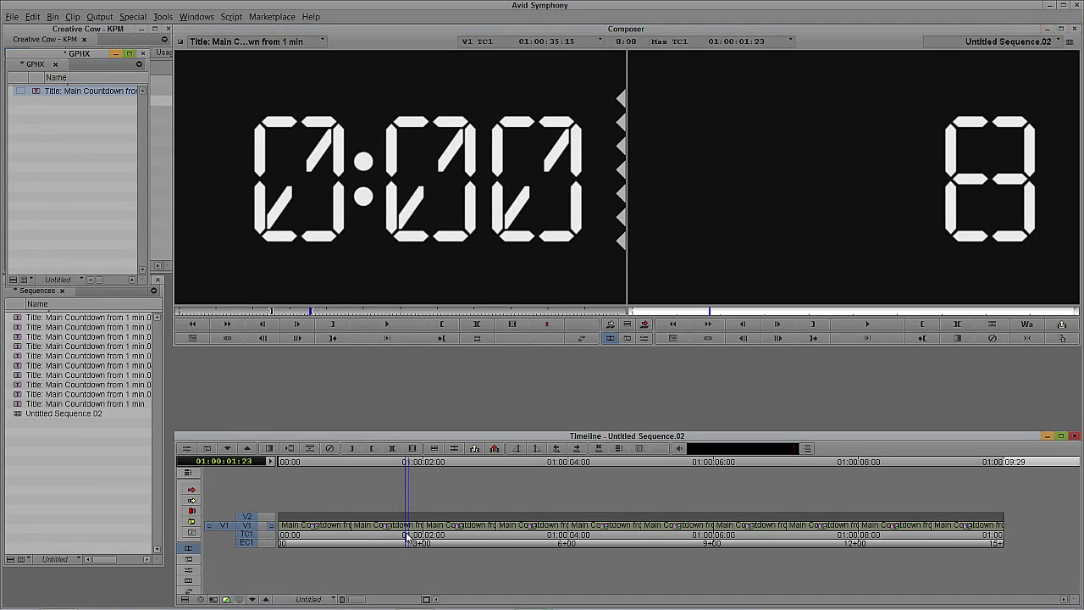
{"action": "left_click", "coordinate": [338, 528]}
{"action": "key", "text": "b"}
{"action": "key", "text": "space"}
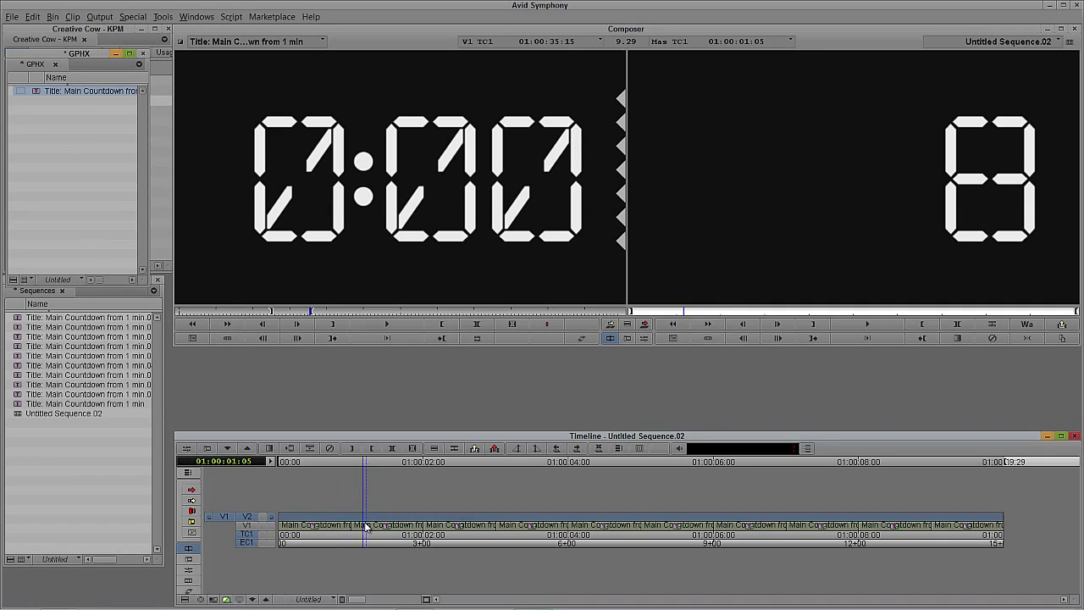
Edit the V2 title, removing its last digit and changing the tens-of-seconds digit to 5 so it reads 0:5, and save it
{"action": "right_click", "coordinate": [417, 519]}
{"action": "left_click", "coordinate": [461, 310]}
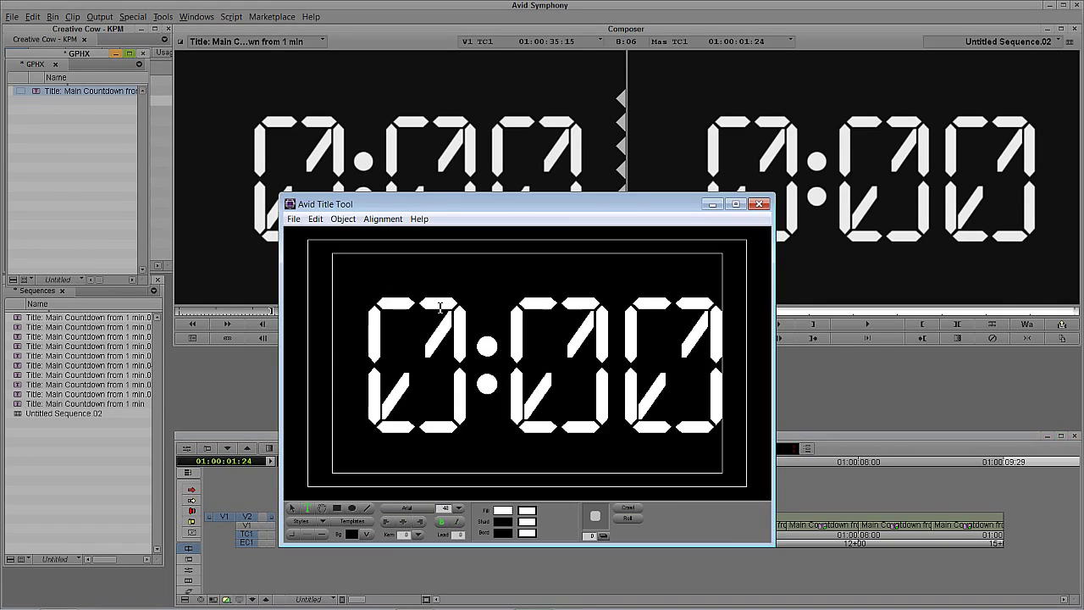
{"action": "left_click", "coordinate": [684, 386]}
{"action": "key", "text": "BackSpace"}
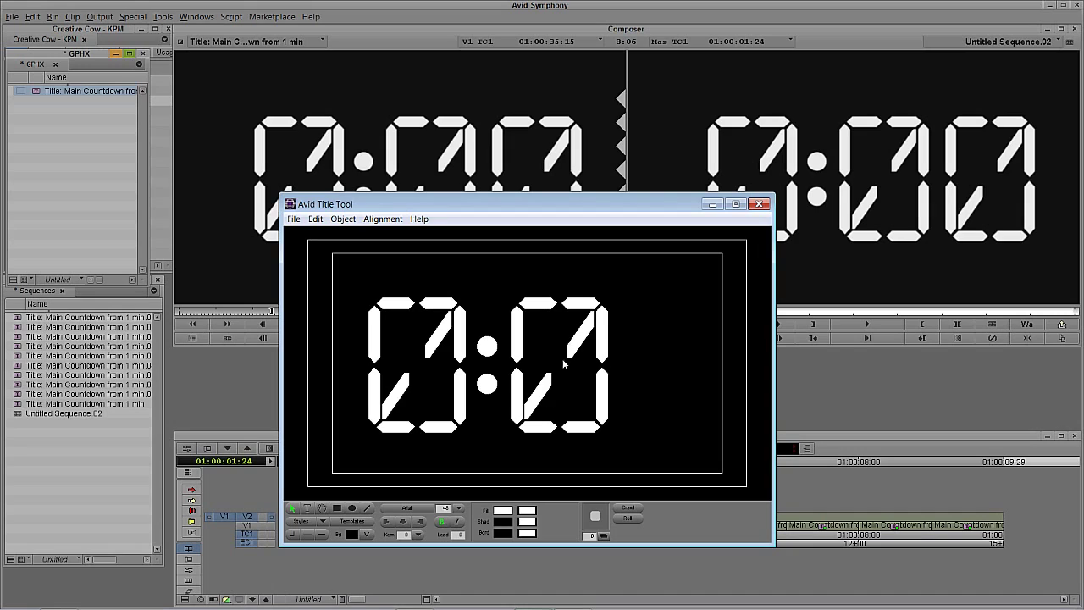
{"action": "left_click_drag", "start_coordinate": [518, 378], "coordinate": [606, 379]}
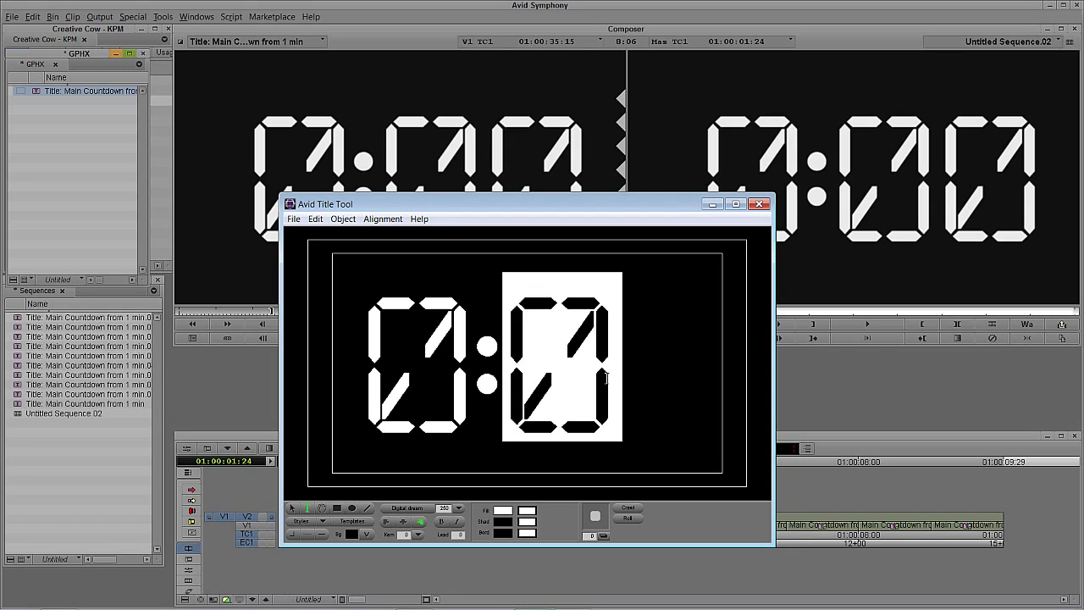
{"action": "type", "text": "5"}
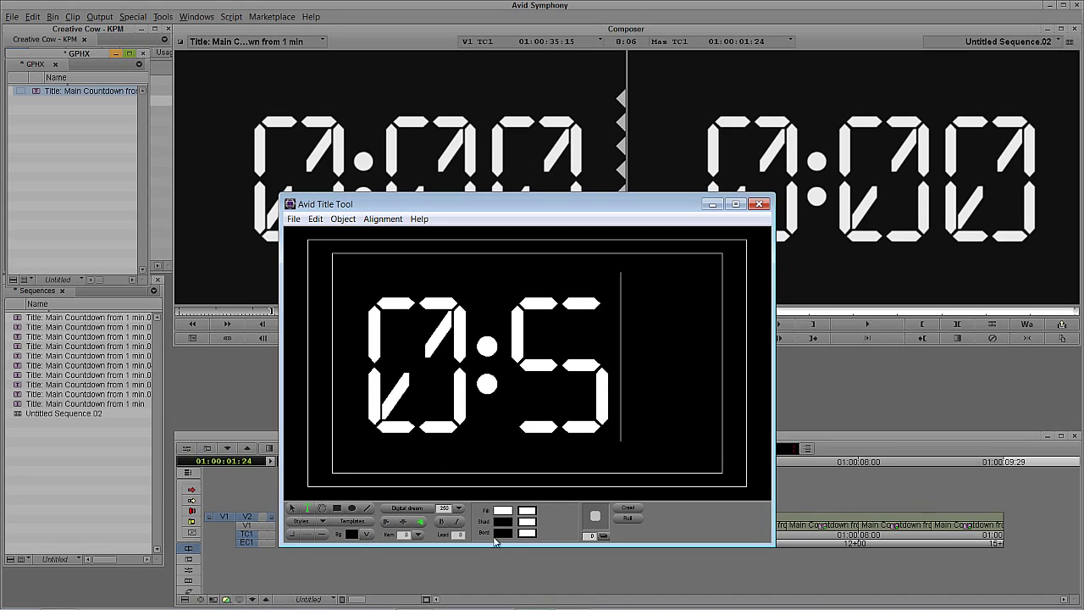
{"action": "left_click", "coordinate": [758, 204]}
{"action": "left_click", "coordinate": [476, 393]}
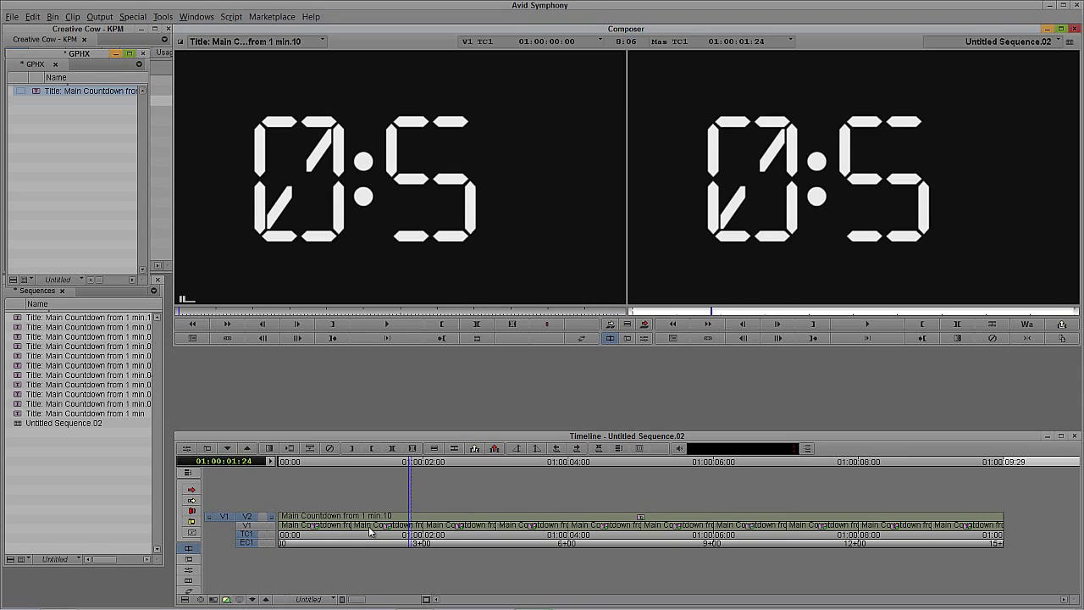
Reopen the V2 title with the V1 digit shown as its video background and save it again
{"action": "left_click", "coordinate": [368, 532]}
{"action": "right_click", "coordinate": [386, 518]}
{"action": "left_click", "coordinate": [424, 305]}
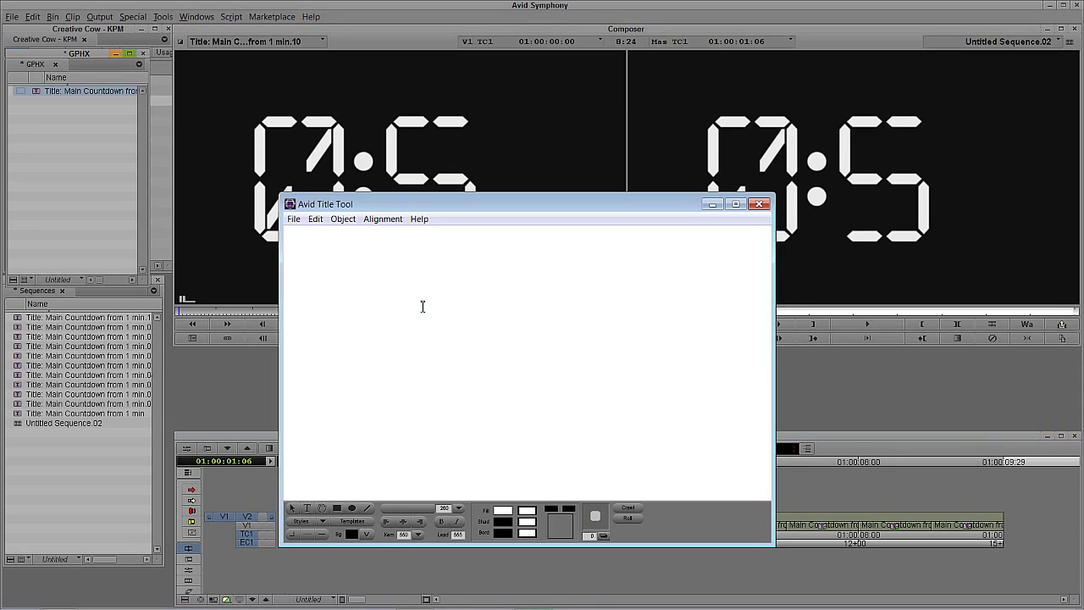
{"action": "type", "text": "8"}
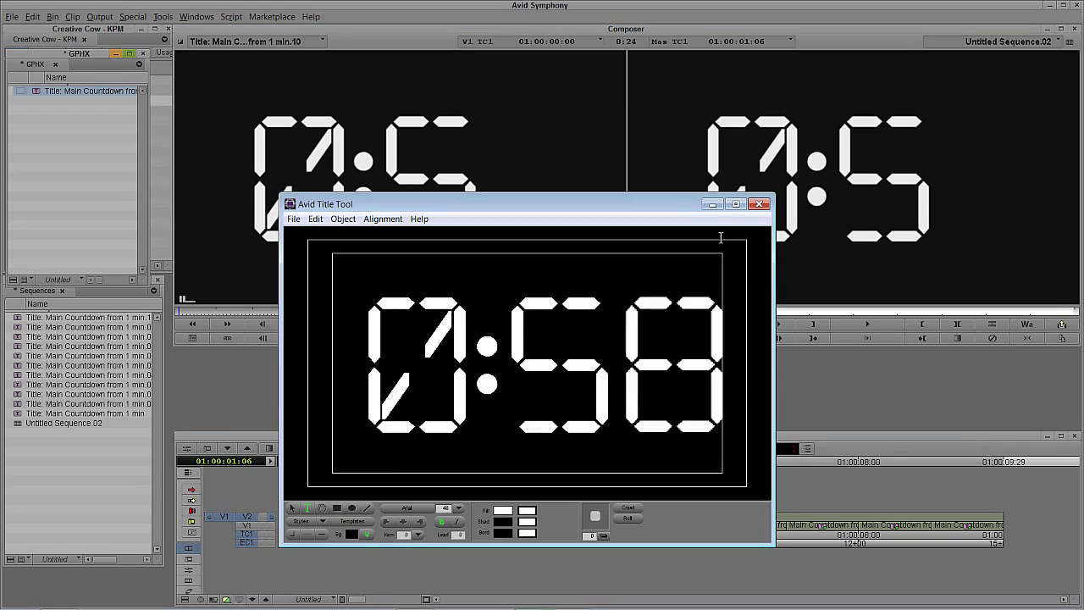
{"action": "left_click", "coordinate": [759, 204]}
{"action": "left_click", "coordinate": [508, 415]}
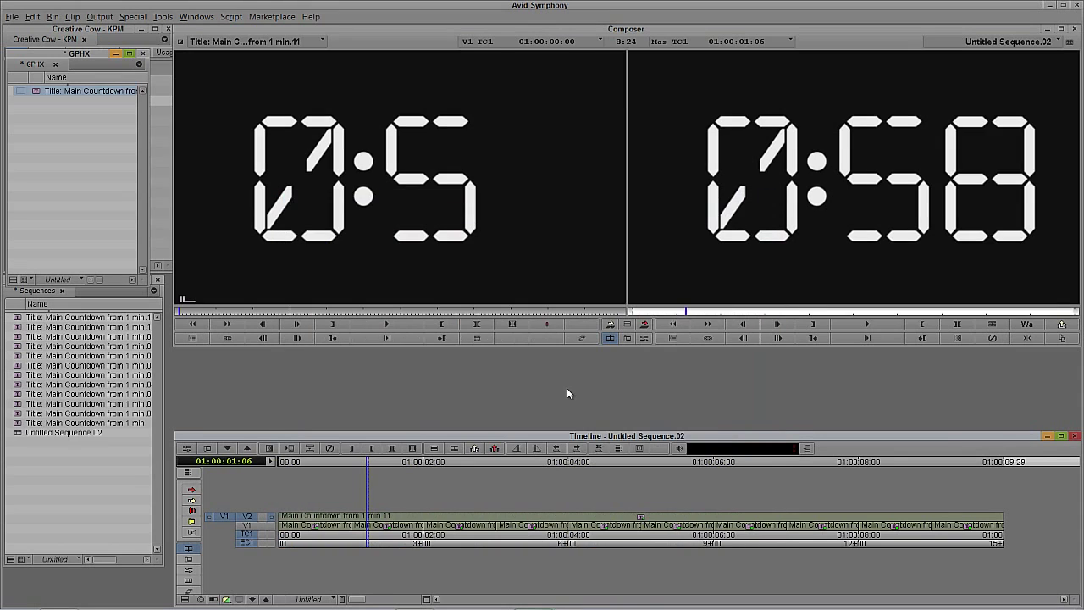
Play the sequence from its start to check the combined V1 and V2 countdown
{"action": "key", "text": "Home"}
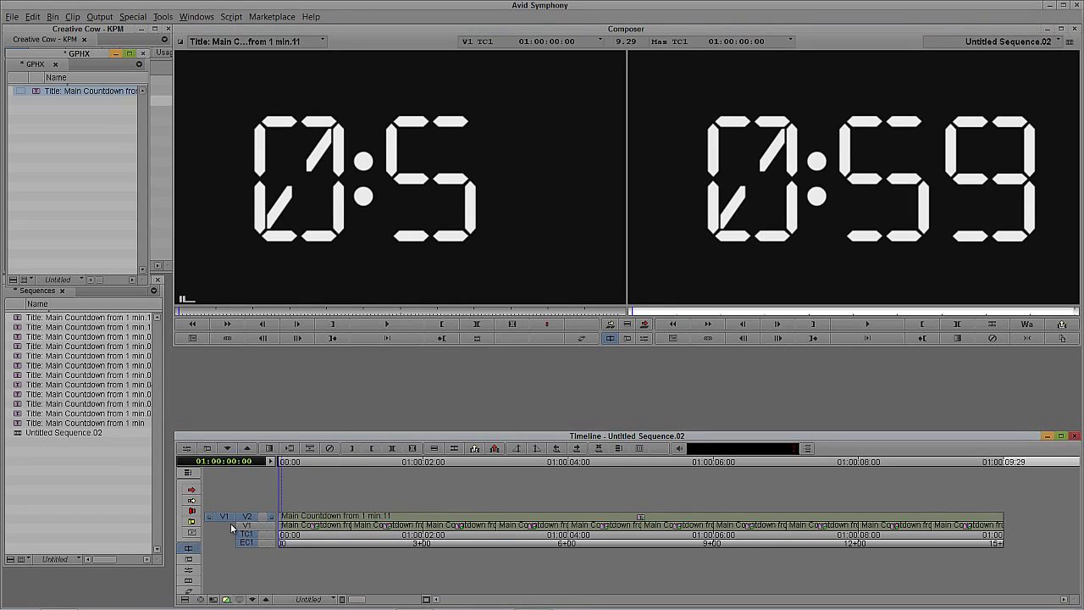
{"action": "key", "text": "space"}
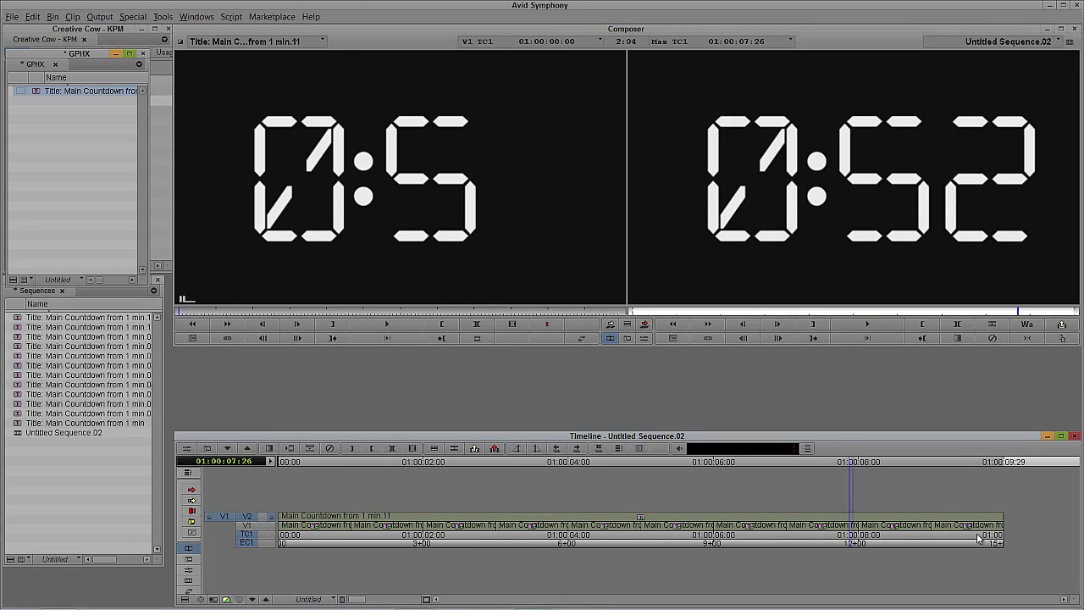
{"action": "key", "text": "Home"}
{"action": "key", "text": "space"}
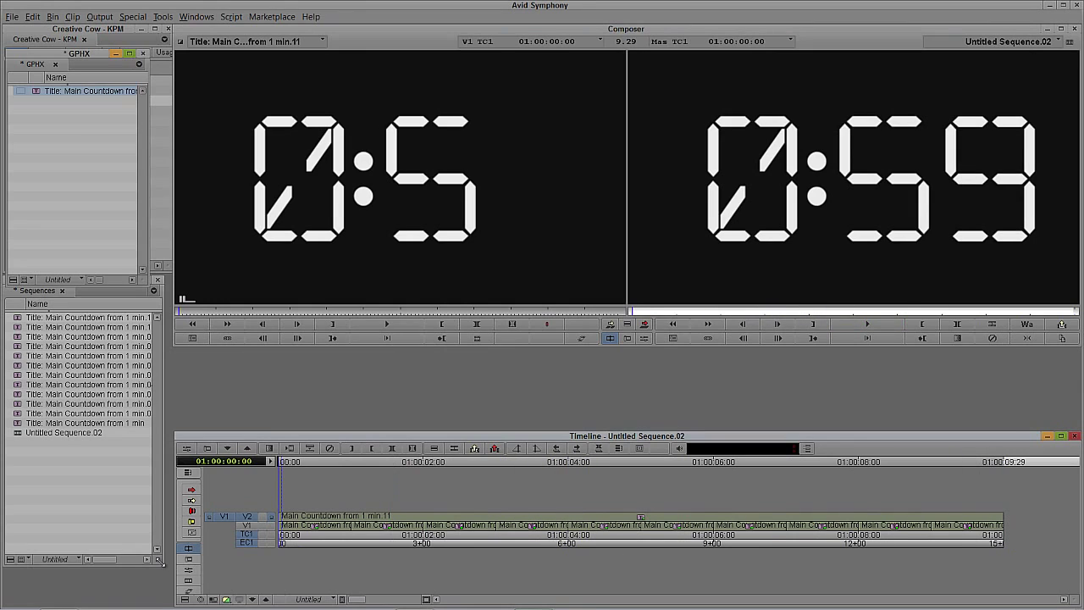
Mark the whole ten-second sequence and load it as source material with both V1 and V2 patched
{"action": "left_click_drag", "start_coordinate": [831, 554], "coordinate": [1077, 559]}
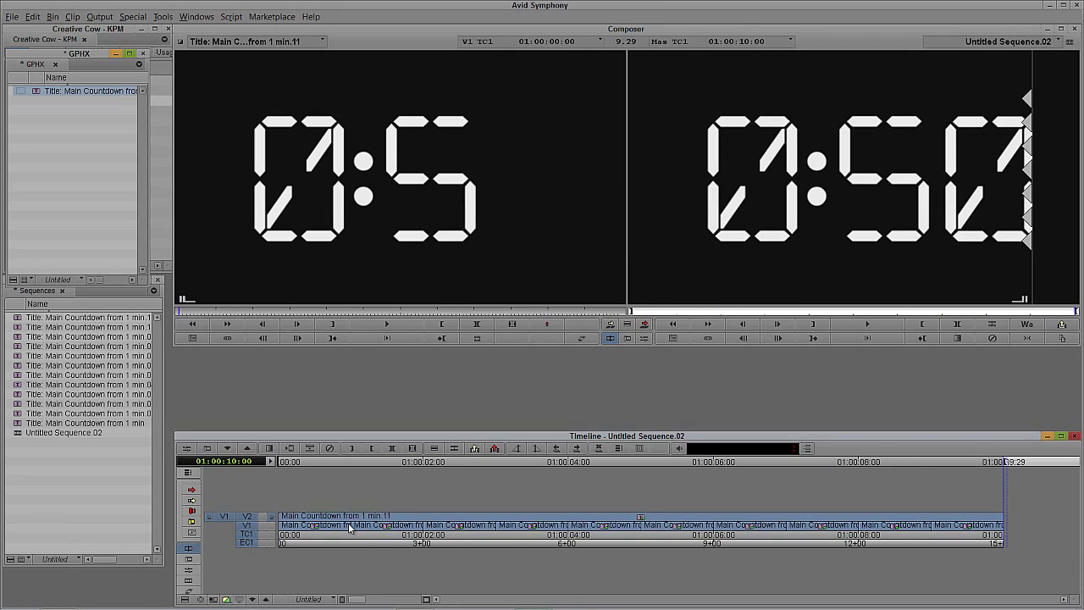
{"action": "left_click_drag", "start_coordinate": [350, 527], "coordinate": [479, 293]}
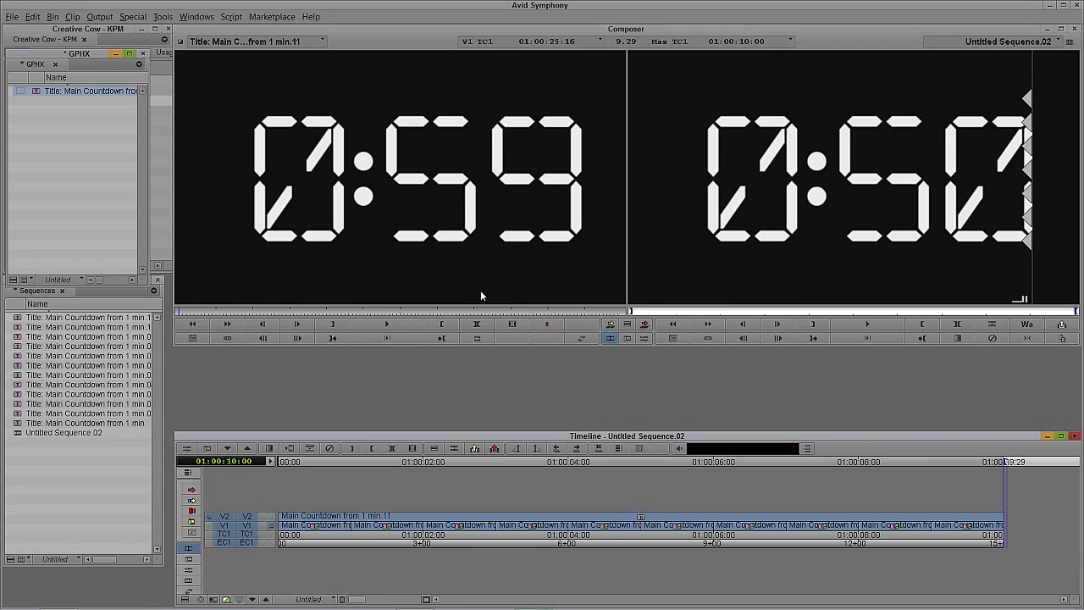
{"action": "left_click_drag", "start_coordinate": [576, 574], "coordinate": [999, 522]}
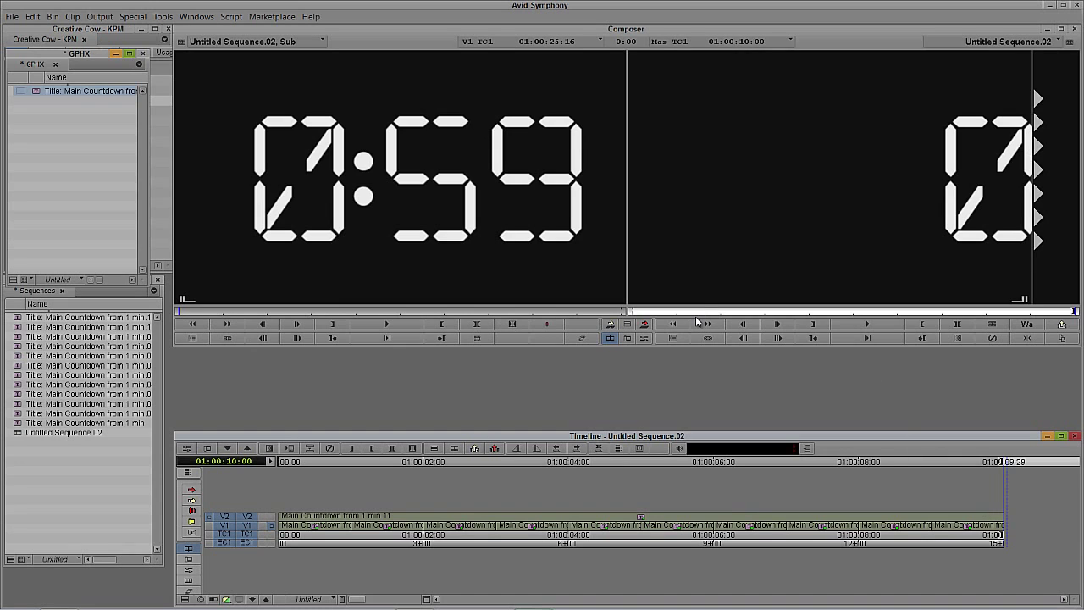
Splice five copies of the ten-second countdown block onto the end of the sequence
{"action": "key", "text": "v"}
{"action": "key", "text": "v"}
{"action": "key", "text": "v"}
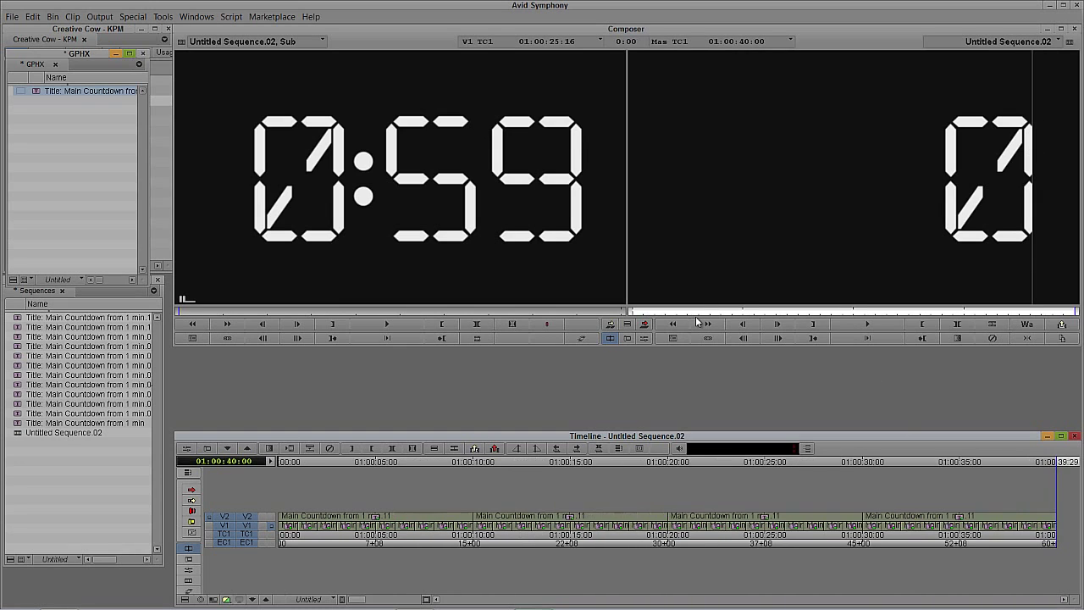
{"action": "key", "text": "v"}
{"action": "key", "text": "v"}
Edit the second V2 title segment, changing its tens-of-seconds digit to 4, and save it
{"action": "left_click", "coordinate": [365, 529]}
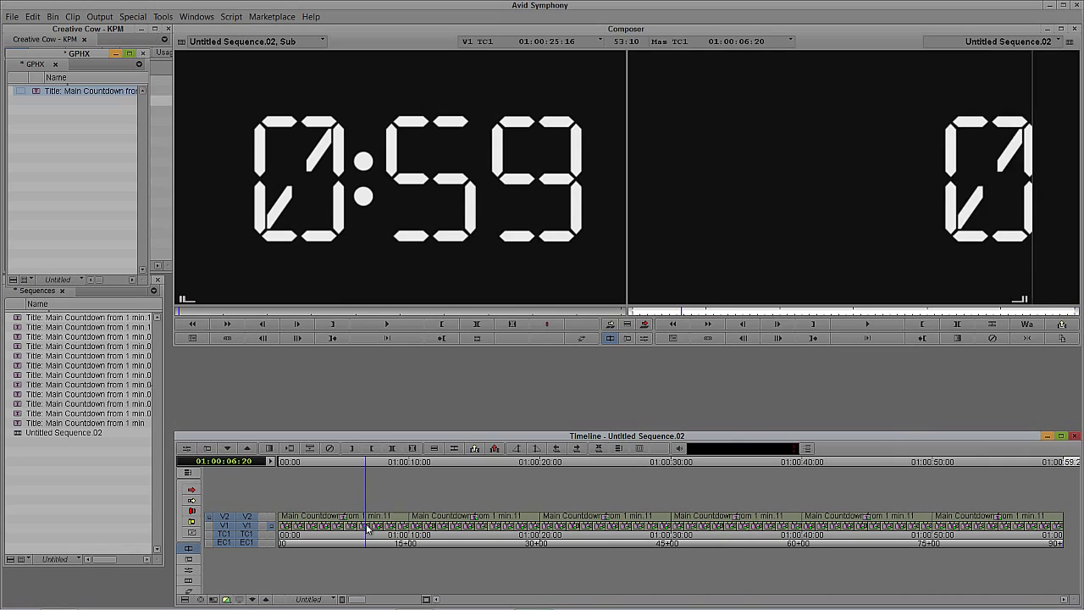
{"action": "left_click_drag", "start_coordinate": [350, 525], "coordinate": [448, 519]}
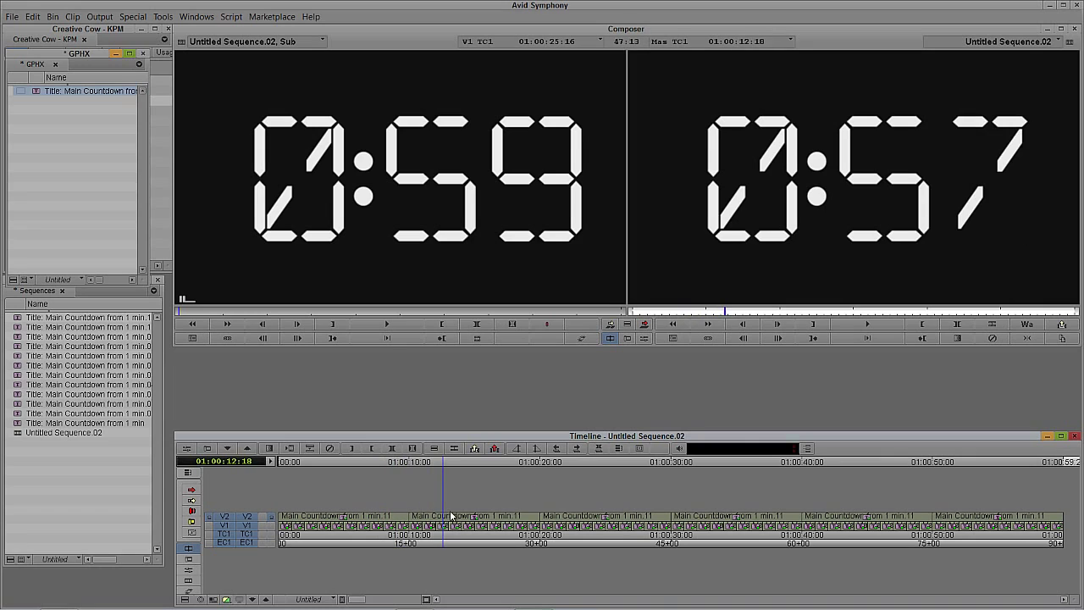
{"action": "right_click", "coordinate": [450, 518]}
{"action": "left_click", "coordinate": [473, 310]}
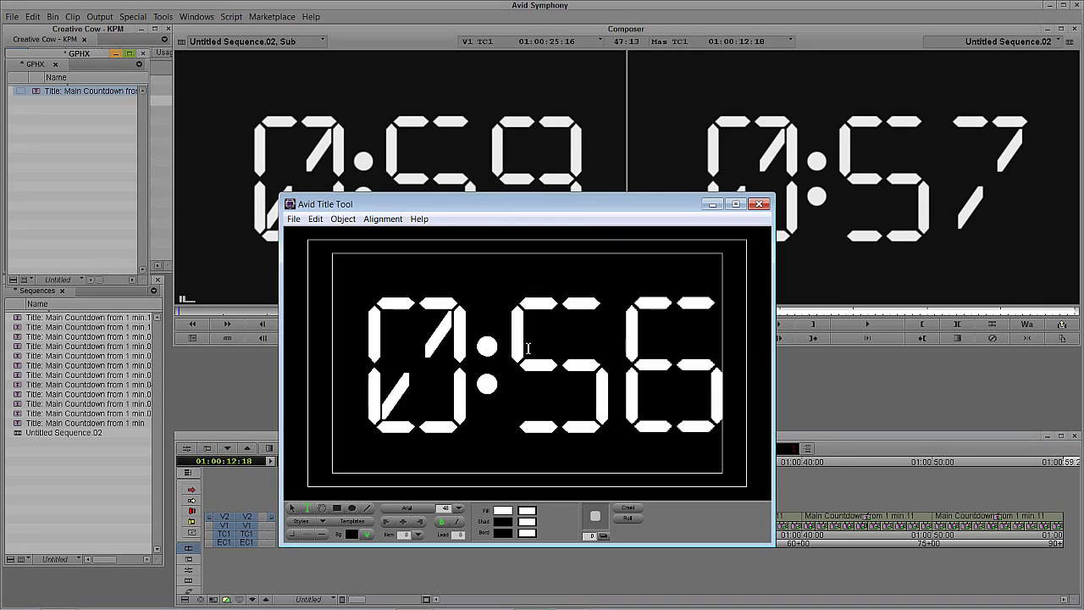
{"action": "left_click", "coordinate": [291, 508]}
{"action": "left_click", "coordinate": [444, 428]}
{"action": "left_click", "coordinate": [307, 508]}
{"action": "double_click", "coordinate": [532, 383]}
{"action": "type", "text": "4"}
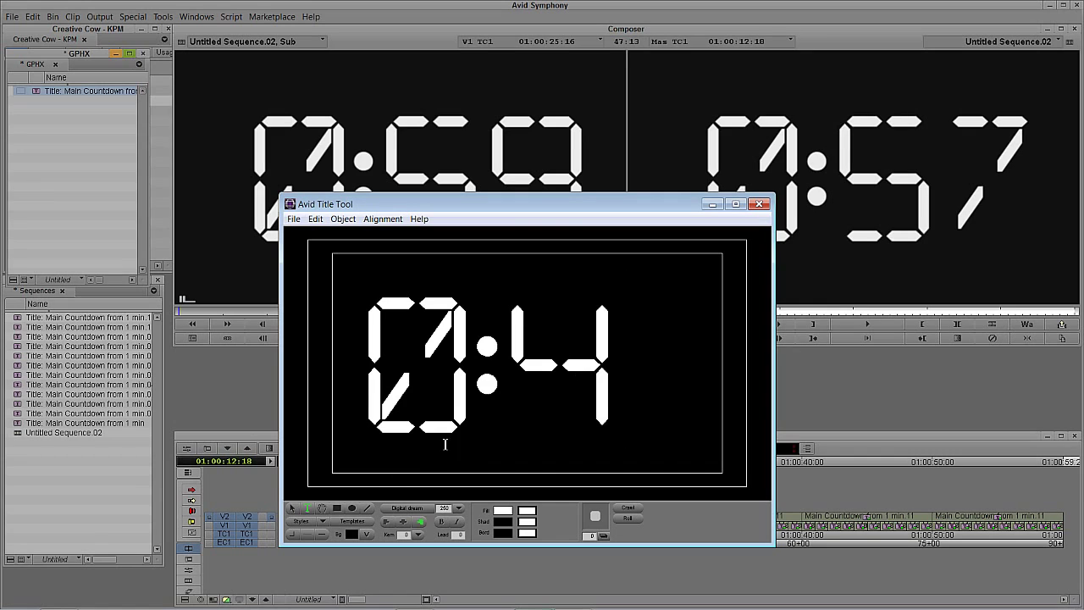
{"action": "type", "text": "6"}
{"action": "left_click", "coordinate": [759, 203]}
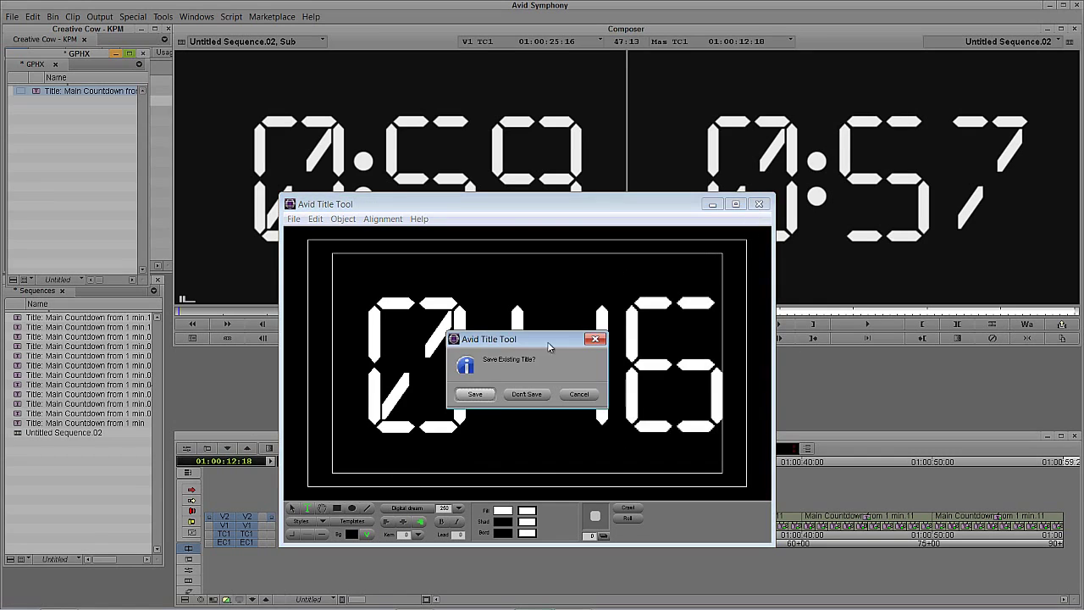
{"action": "left_click", "coordinate": [475, 395]}
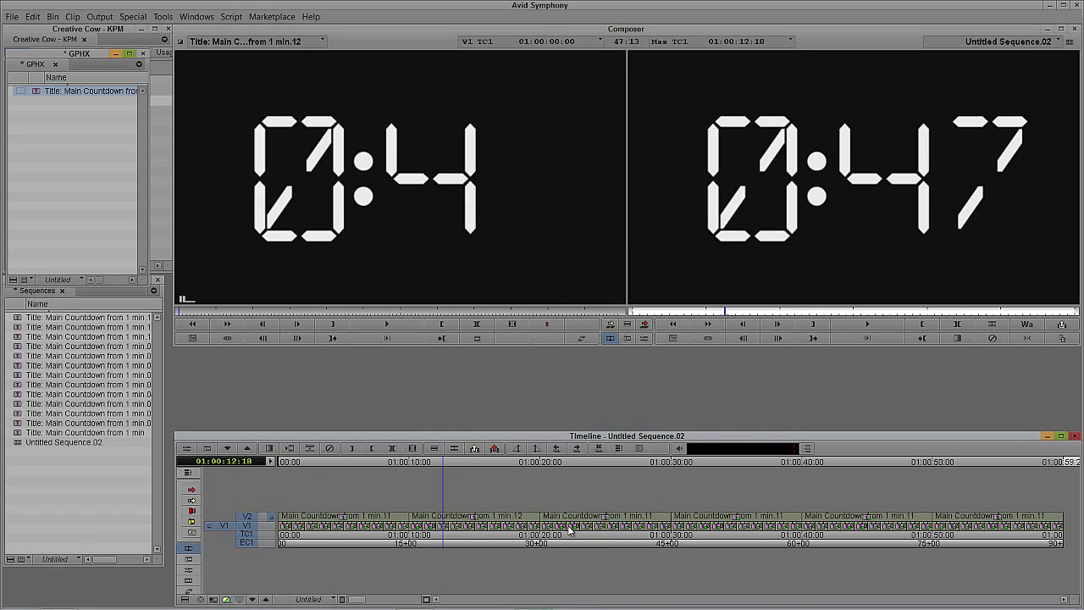
Edit the third V2 title segment, changing its tens-of-seconds digit to 3, and save it
{"action": "left_click", "coordinate": [576, 529]}
{"action": "right_click", "coordinate": [579, 527]}
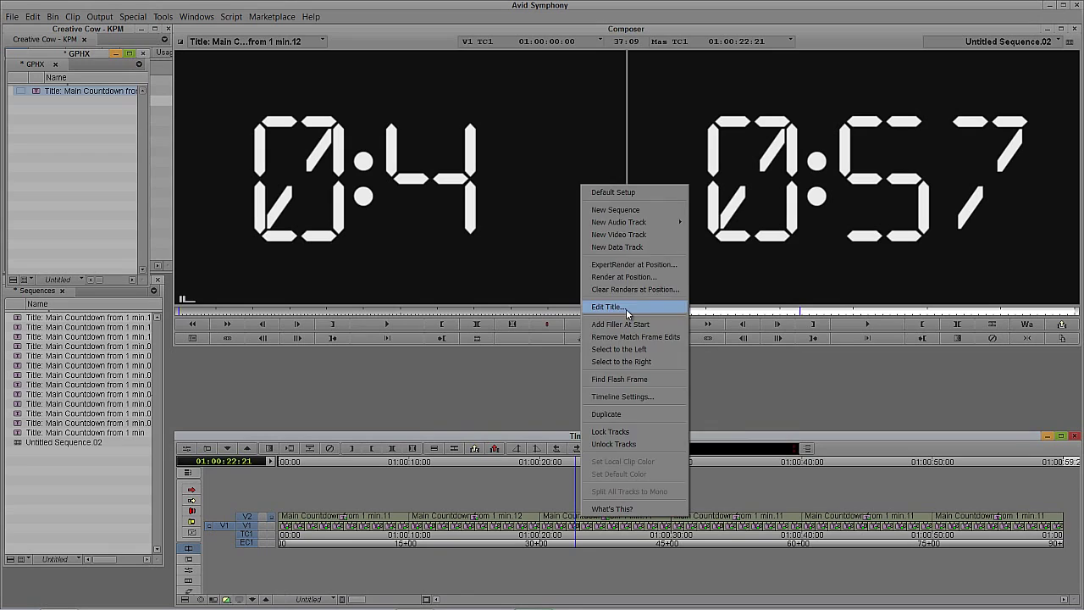
{"action": "left_click", "coordinate": [625, 307]}
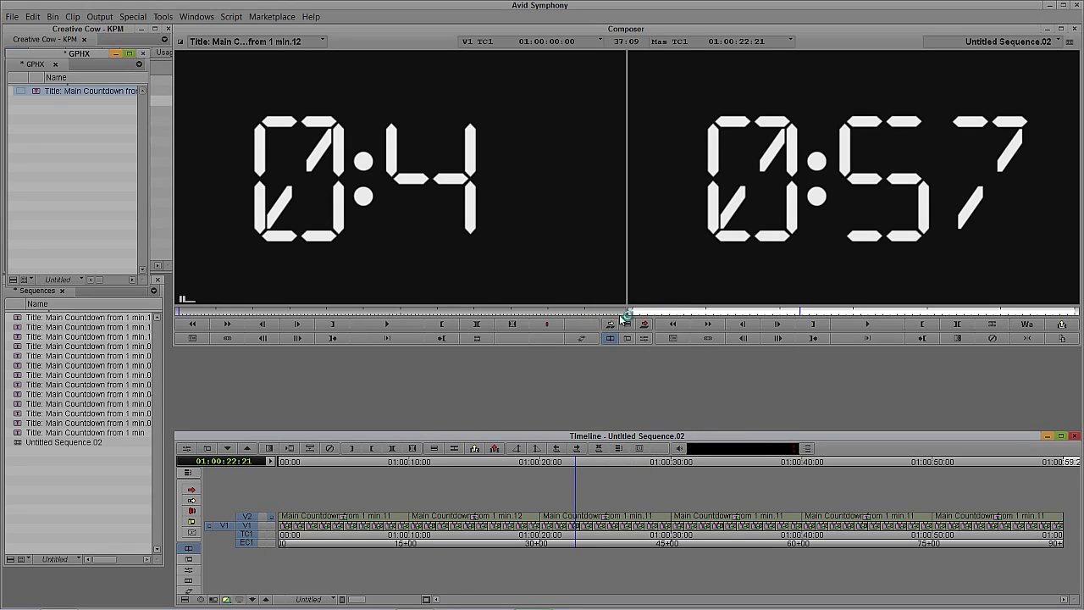
{"action": "left_click", "coordinate": [292, 511]}
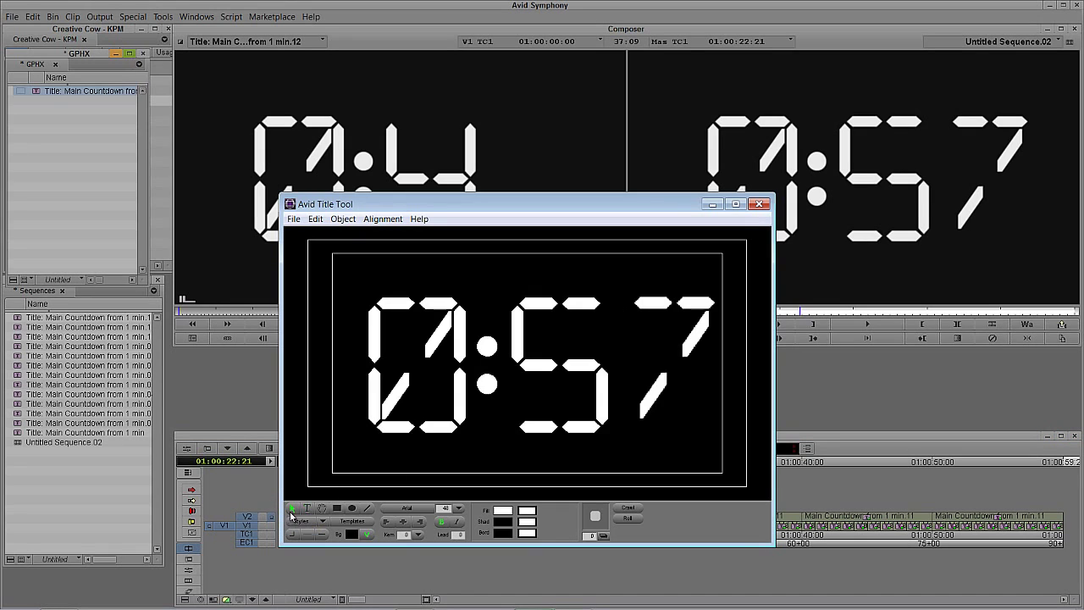
{"action": "double_click", "coordinate": [532, 387]}
{"action": "left_click_drag", "start_coordinate": [599, 387], "coordinate": [531, 369]}
{"action": "type", "text": "4"}
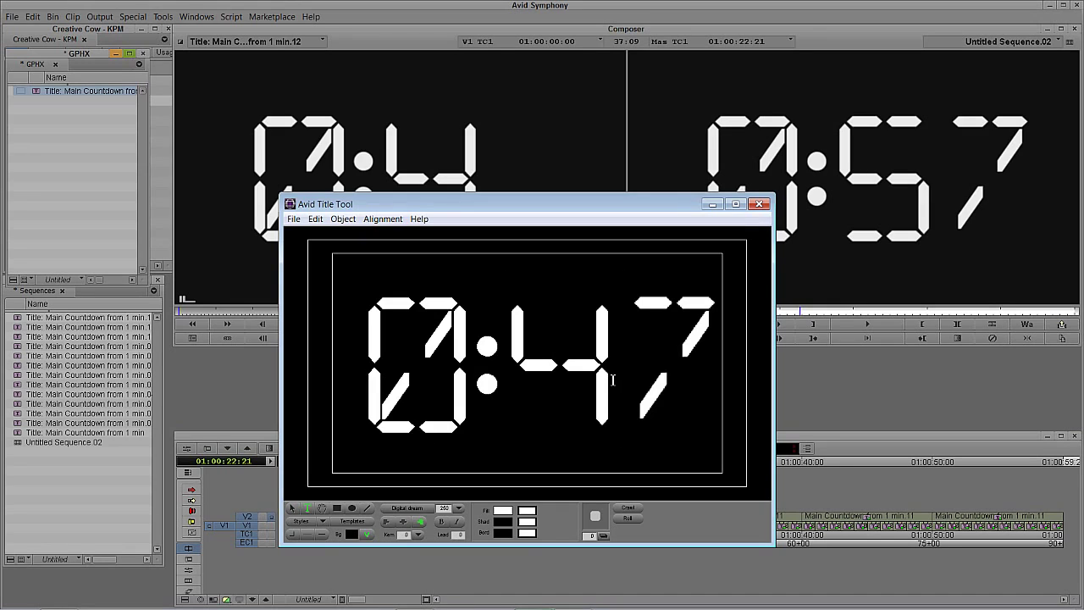
{"action": "key", "text": "BackSpace"}
{"action": "type", "text": "3"}
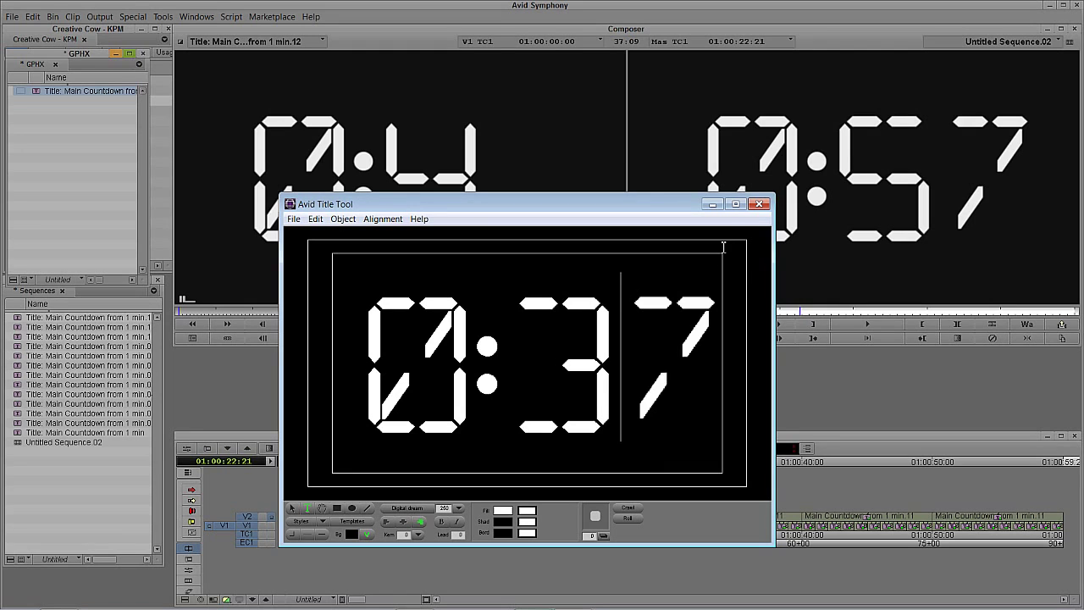
{"action": "left_click", "coordinate": [758, 204]}
{"action": "left_click", "coordinate": [476, 395]}
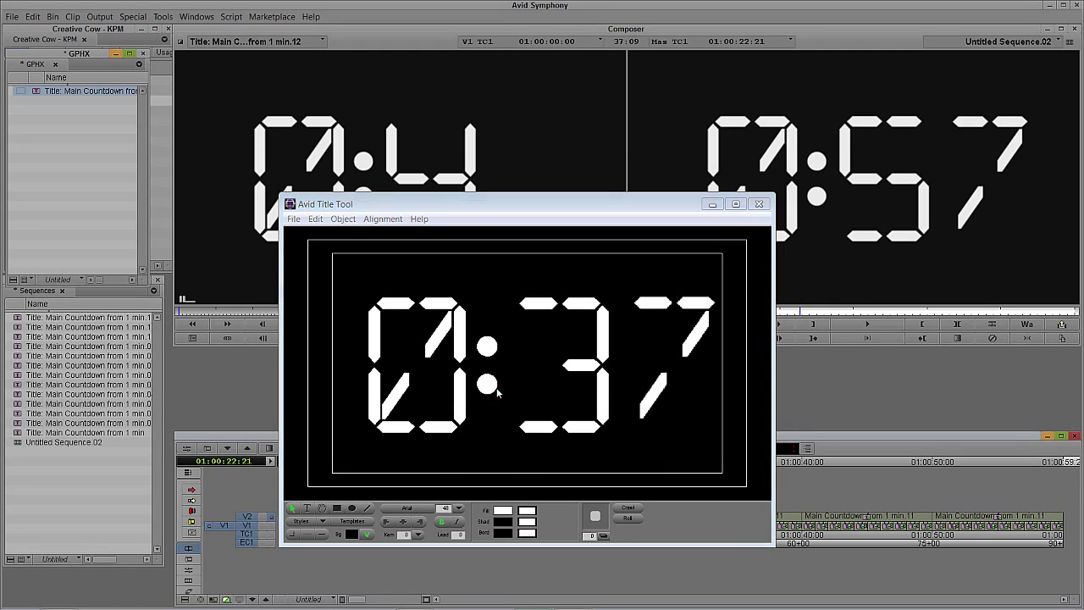
Edit the fourth V2 title segment, changing its tens-of-seconds digit to 2, and save it
{"action": "left_click_drag", "start_coordinate": [575, 518], "coordinate": [705, 518]}
{"action": "left_click", "coordinate": [624, 530]}
{"action": "left_click", "coordinate": [709, 525]}
{"action": "right_click", "coordinate": [718, 525]}
{"action": "left_click", "coordinate": [762, 309]}
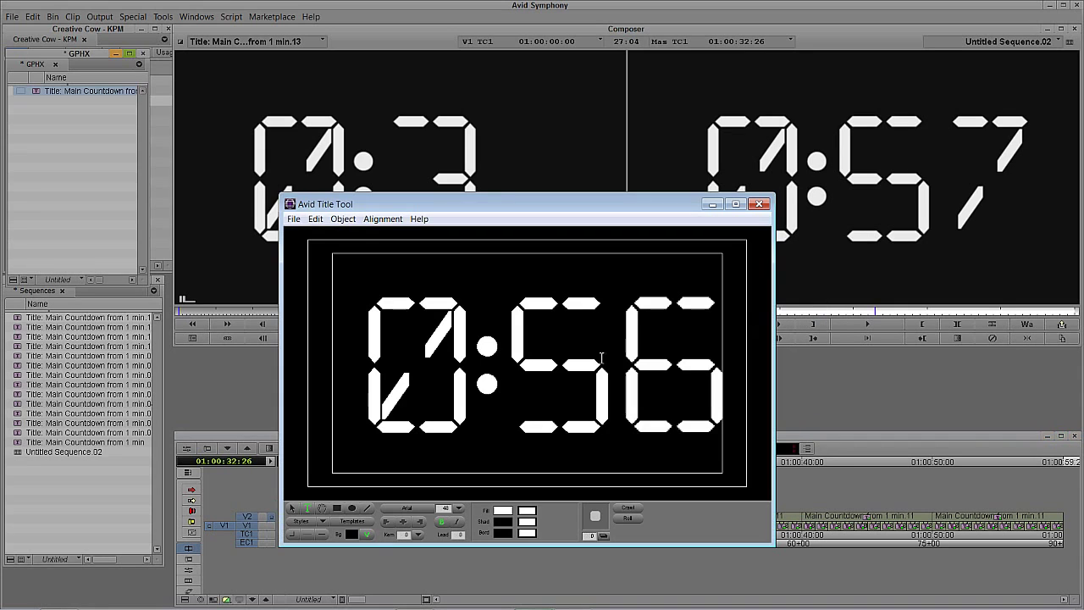
{"action": "key", "text": "BackSpace"}
{"action": "left_click_drag", "start_coordinate": [622, 373], "coordinate": [537, 389]}
{"action": "type", "text": "26"}
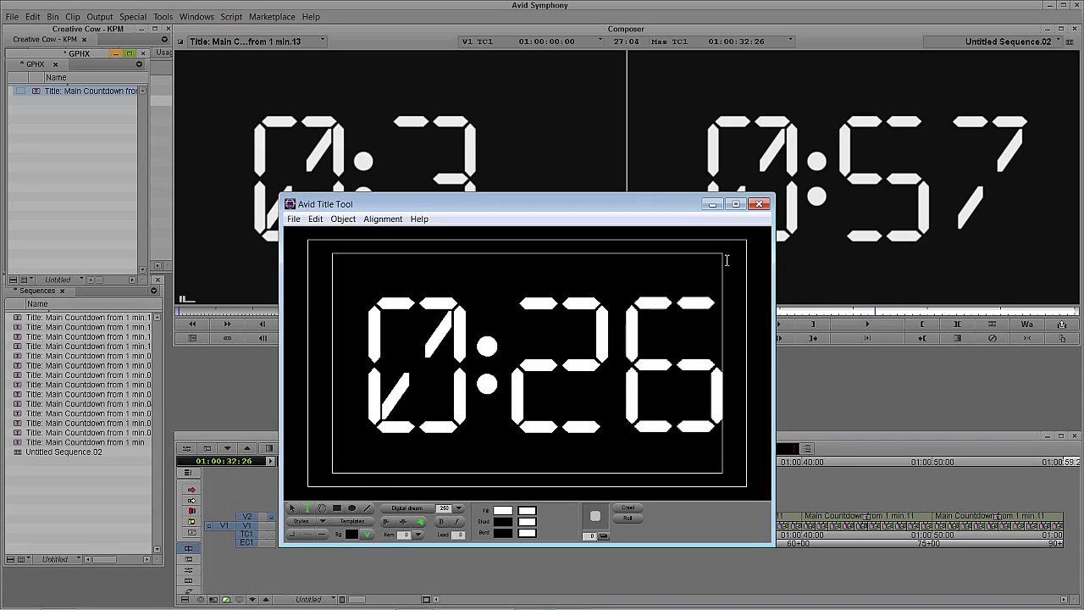
{"action": "left_click", "coordinate": [759, 204]}
{"action": "left_click", "coordinate": [475, 394]}
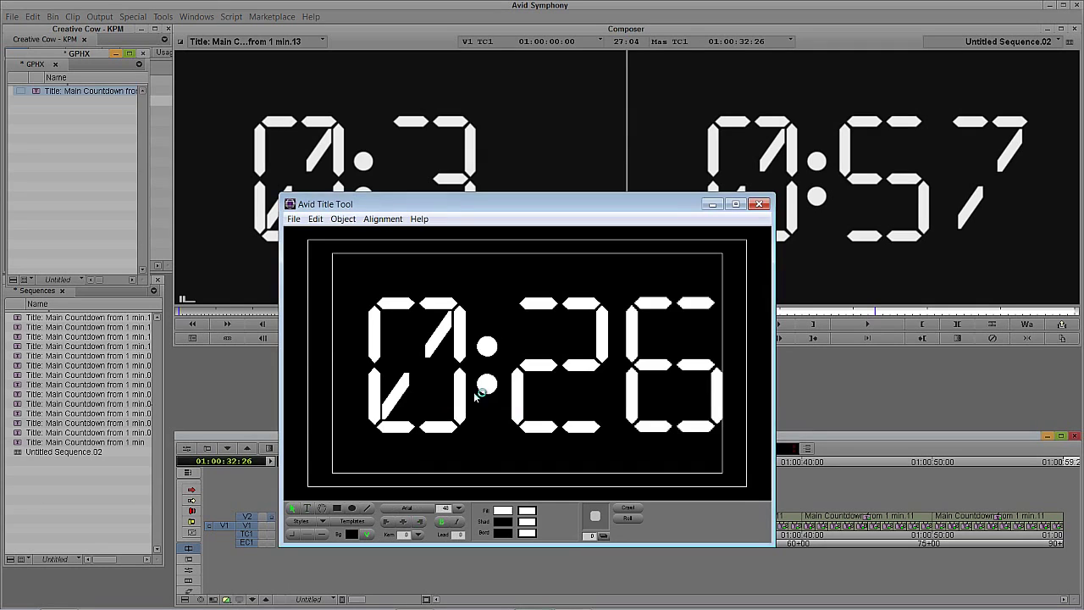
Edit the fifth V2 title segment, changing its tens-of-seconds digit to 1, and save it
{"action": "left_click", "coordinate": [741, 527]}
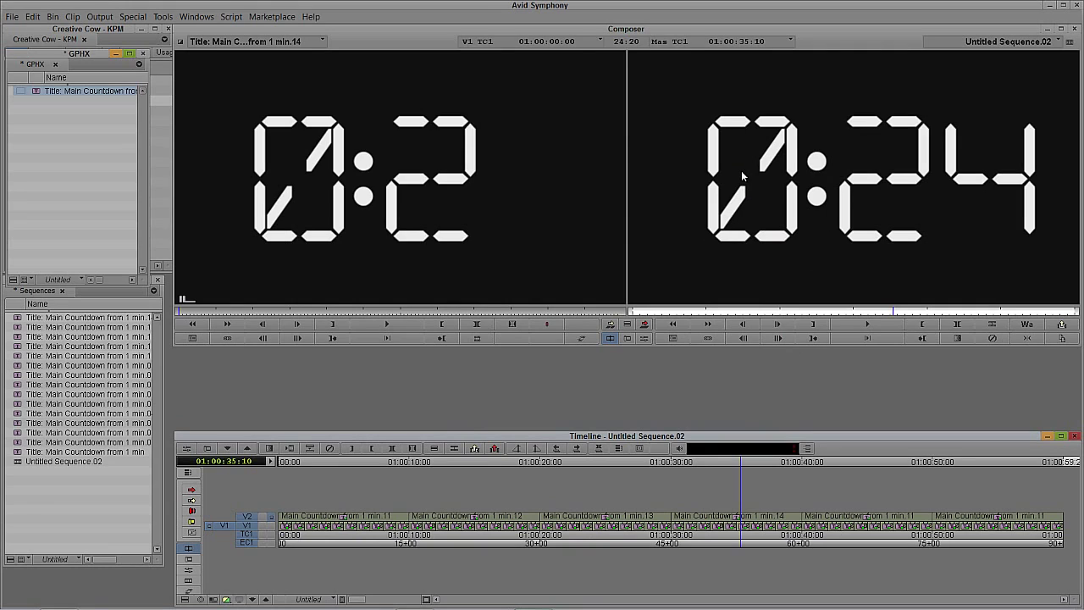
{"action": "left_click", "coordinate": [852, 527]}
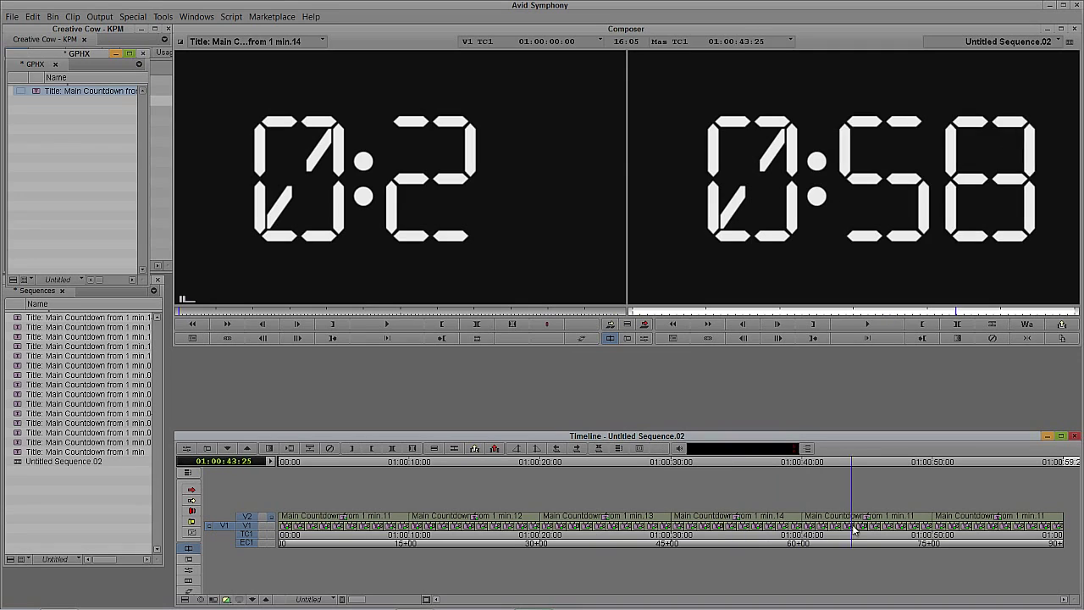
{"action": "right_click", "coordinate": [854, 528]}
{"action": "left_click", "coordinate": [892, 305]}
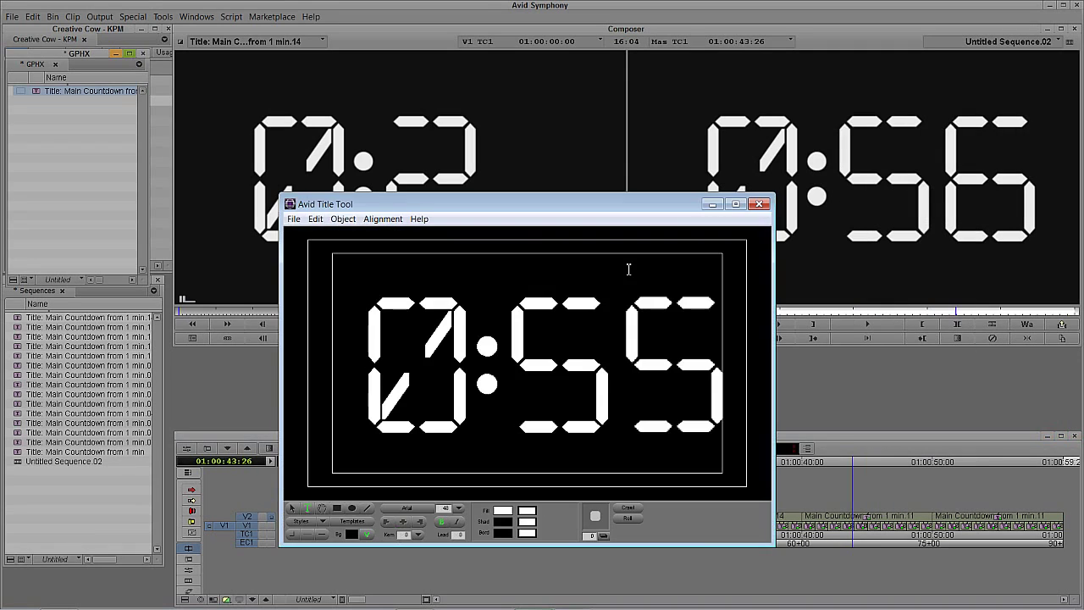
{"action": "left_click", "coordinate": [590, 388]}
{"action": "double_click", "coordinate": [552, 382]}
{"action": "type", "text": "1"}
{"action": "left_click", "coordinate": [761, 204]}
{"action": "left_click", "coordinate": [474, 402]}
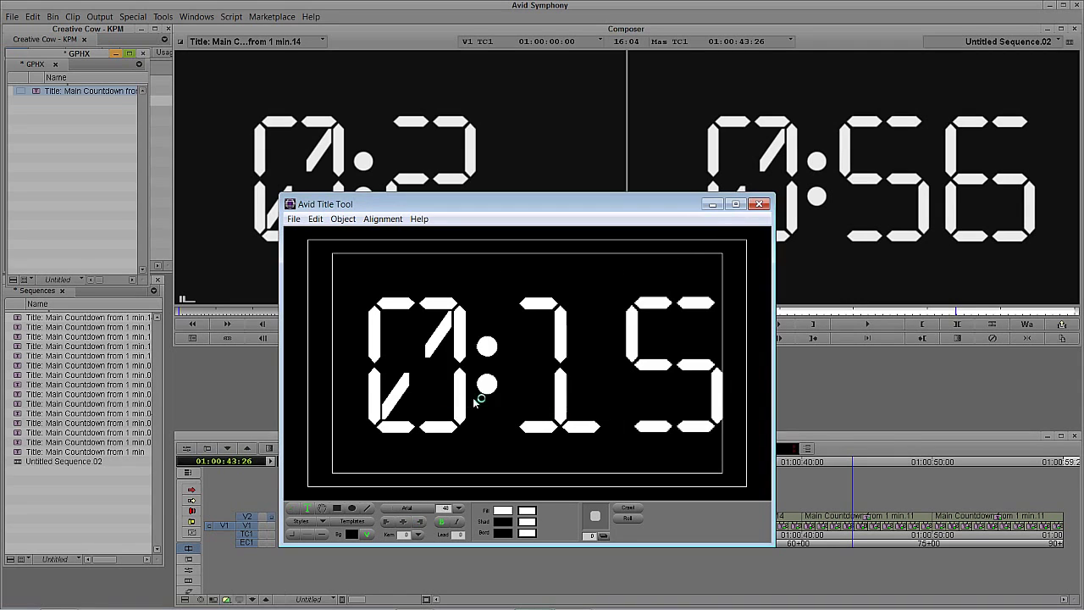
Edit the sixth V2 title segment, changing its tens-of-seconds digit to 0, and save it
{"action": "left_click", "coordinate": [948, 527]}
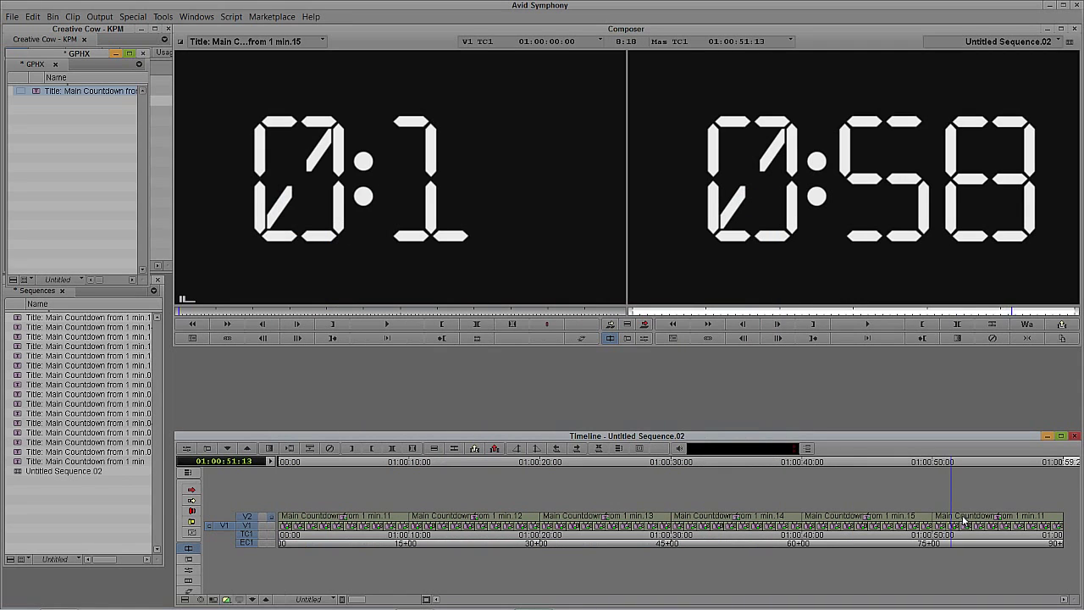
{"action": "right_click", "coordinate": [962, 520]}
{"action": "left_click", "coordinate": [1004, 310]}
{"action": "left_click", "coordinate": [292, 509]}
{"action": "left_click", "coordinate": [594, 413]}
{"action": "left_click_drag", "start_coordinate": [596, 408], "coordinate": [546, 404]}
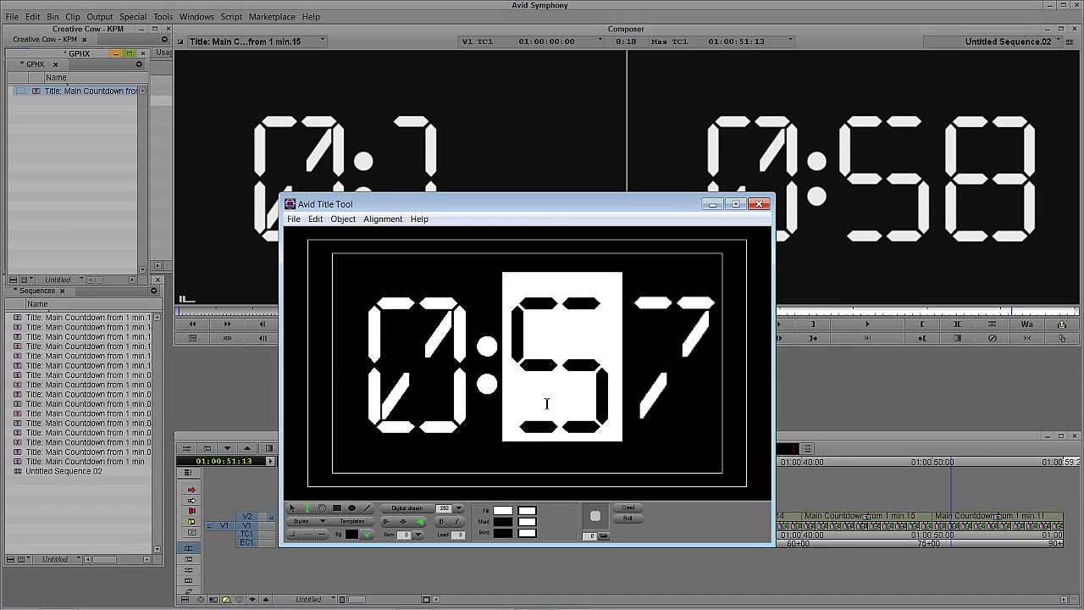
{"action": "type", "text": "0"}
{"action": "left_click", "coordinate": [759, 204]}
{"action": "left_click", "coordinate": [486, 393]}
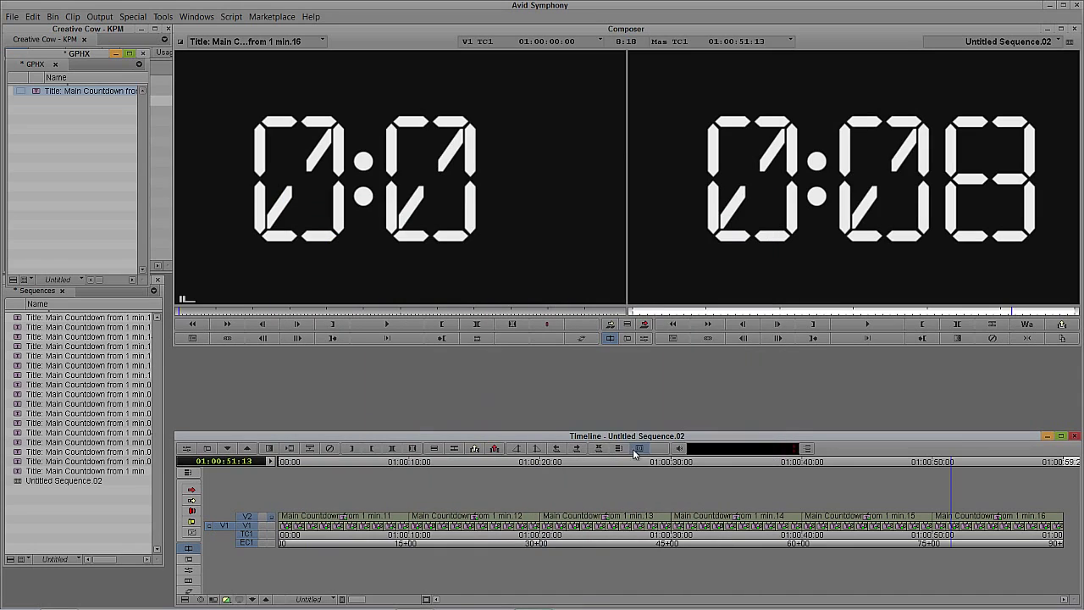
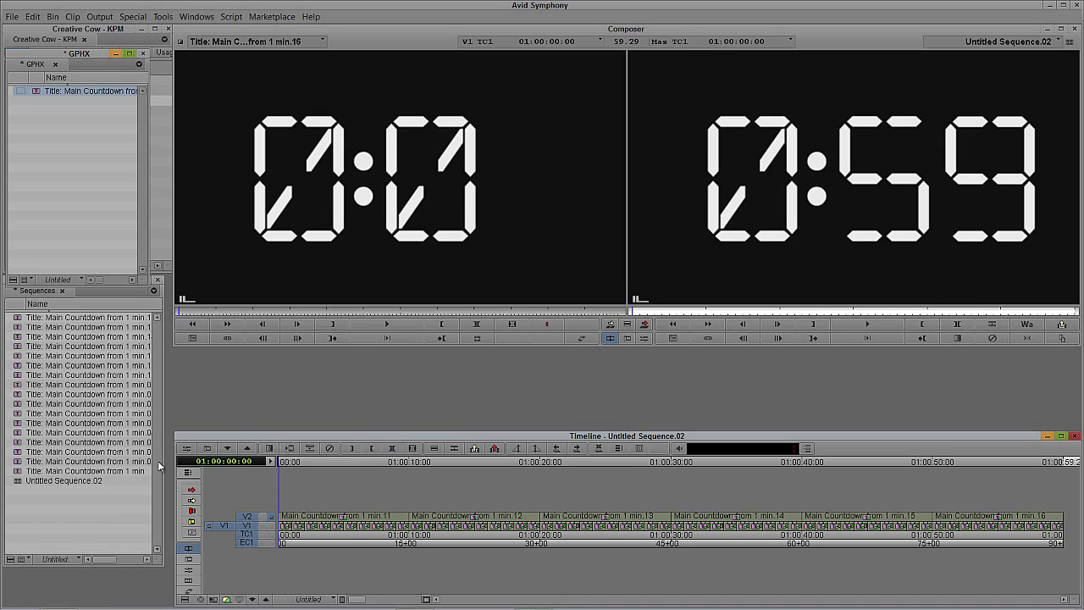
Rename the untitled sequence in the Sequences bin as Main Countdown Layered
{"action": "left_click", "coordinate": [69, 480]}
{"action": "type", "text": "M"}
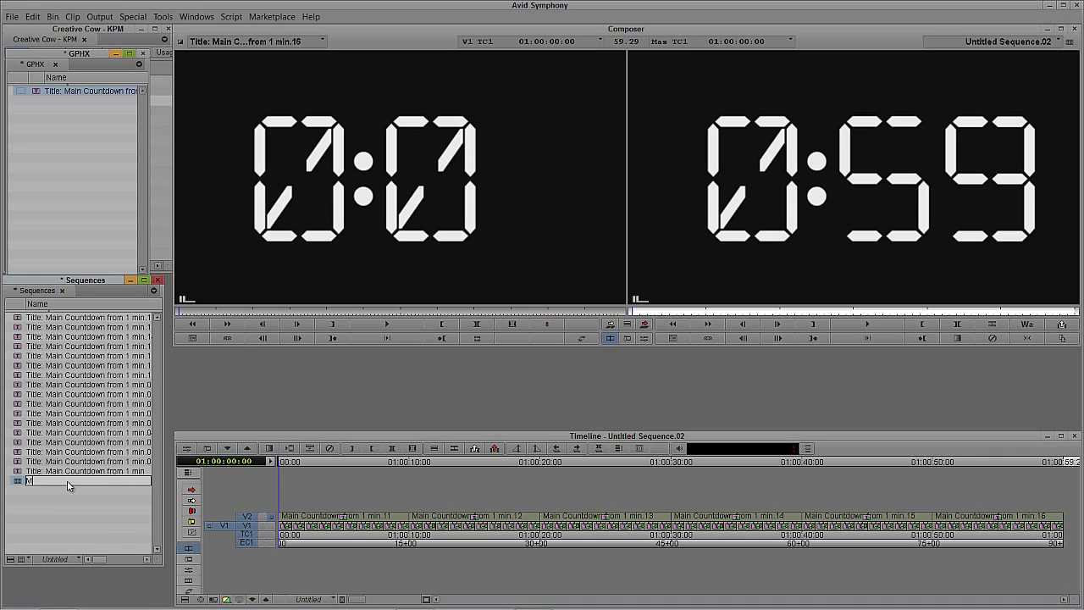
{"action": "type", "text": "ain Countdown Layered"}
{"action": "key", "text": "Return"}
Enlarge the GPHX bin and assign a red clip colour to its original countdown title
{"action": "left_click_drag", "start_coordinate": [85, 280], "coordinate": [84, 317]}
{"action": "left_click", "coordinate": [81, 142]}
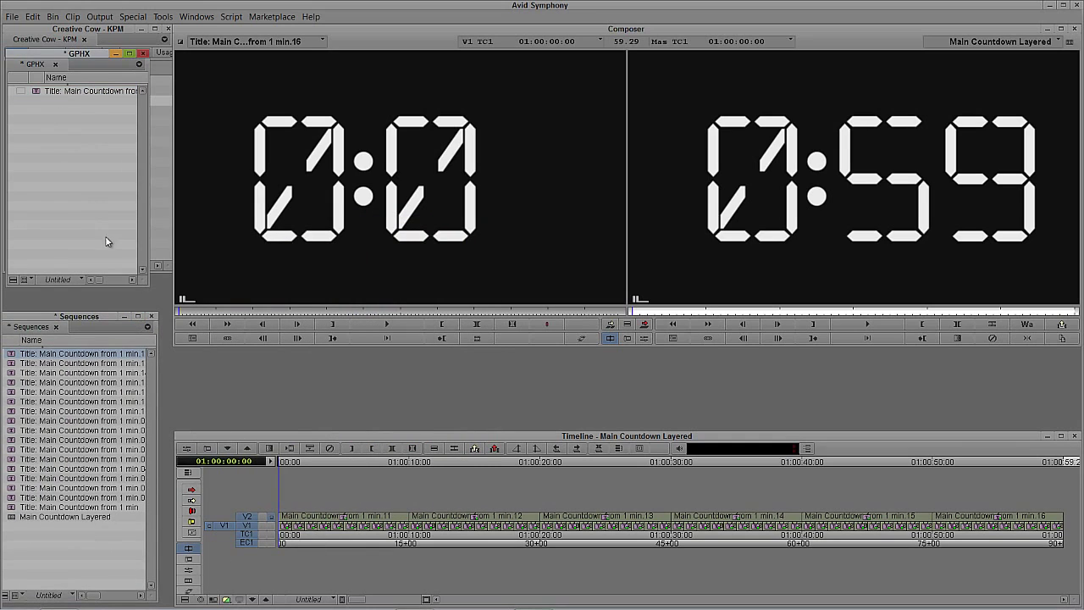
{"action": "left_click_drag", "start_coordinate": [144, 285], "coordinate": [525, 311]}
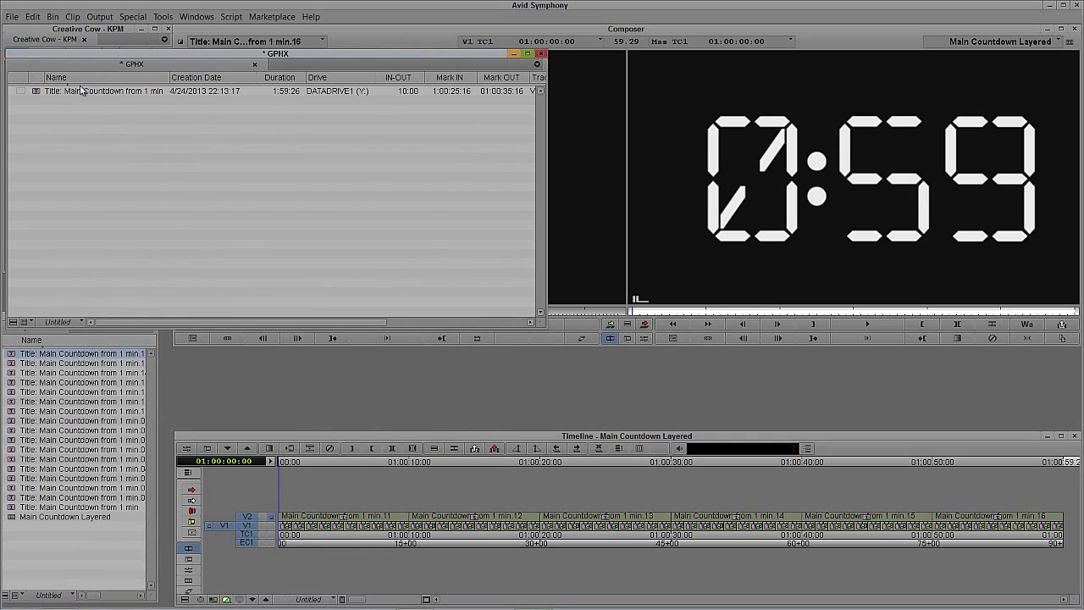
{"action": "left_click", "coordinate": [21, 94]}
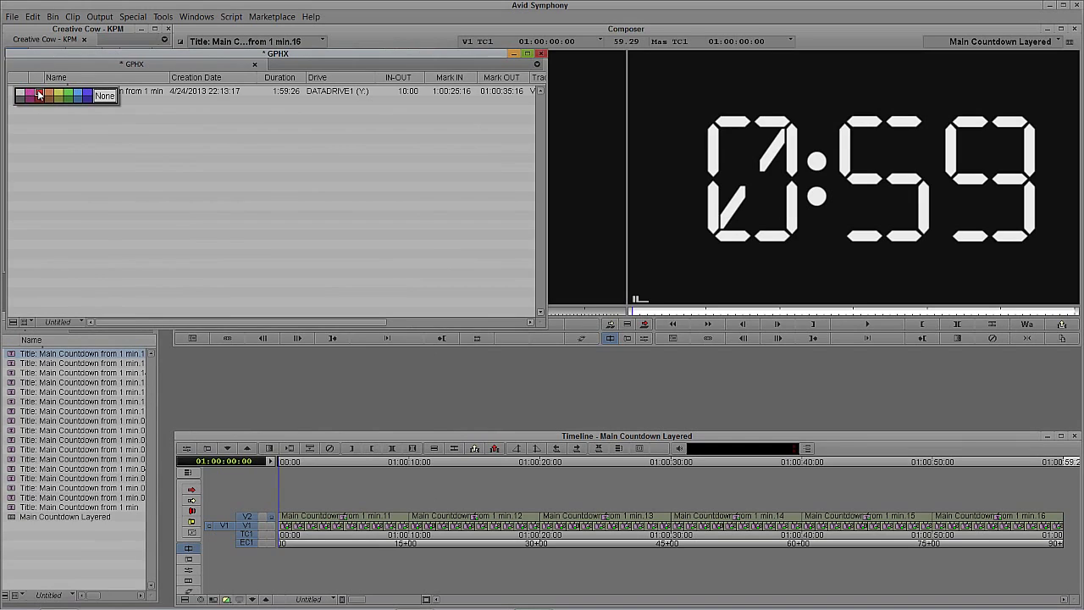
{"action": "left_click", "coordinate": [38, 93]}
Move all the countdown title clips from the Sequences bin into the GPHX bin, and close GPHX
{"action": "left_click", "coordinate": [12, 563]}
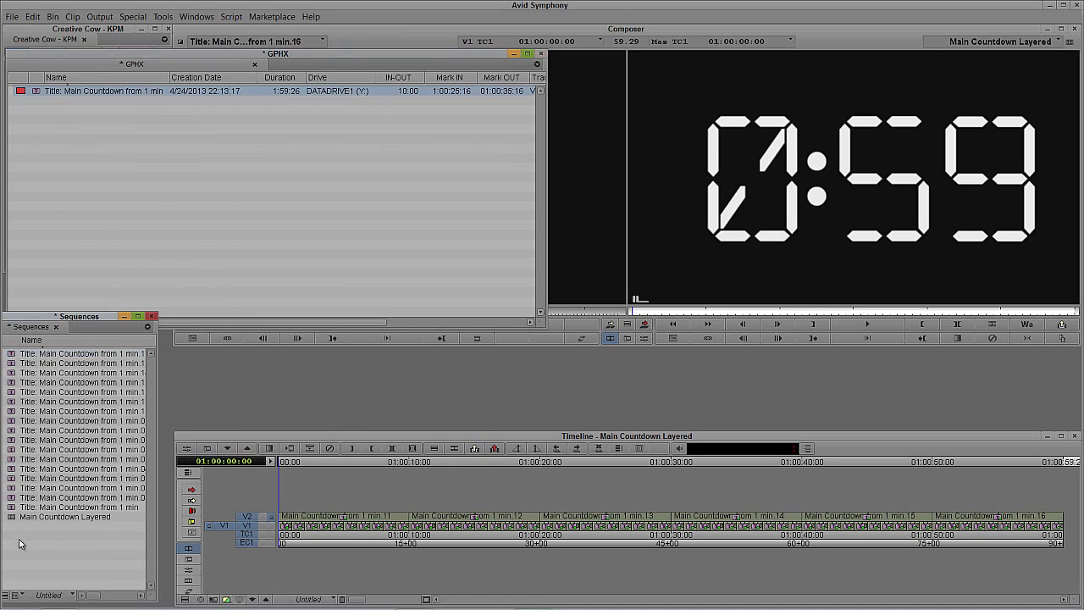
{"action": "left_click", "coordinate": [12, 507]}
{"action": "left_click", "coordinate": [12, 354], "text": "shift"}
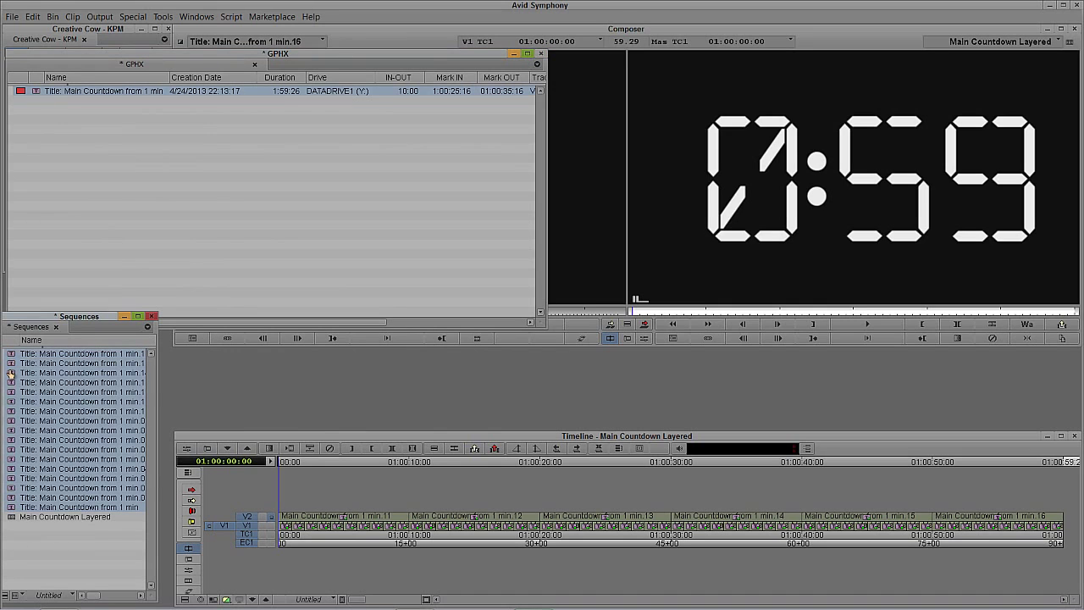
{"action": "left_click_drag", "start_coordinate": [12, 373], "coordinate": [117, 202]}
{"action": "left_click", "coordinate": [85, 299]}
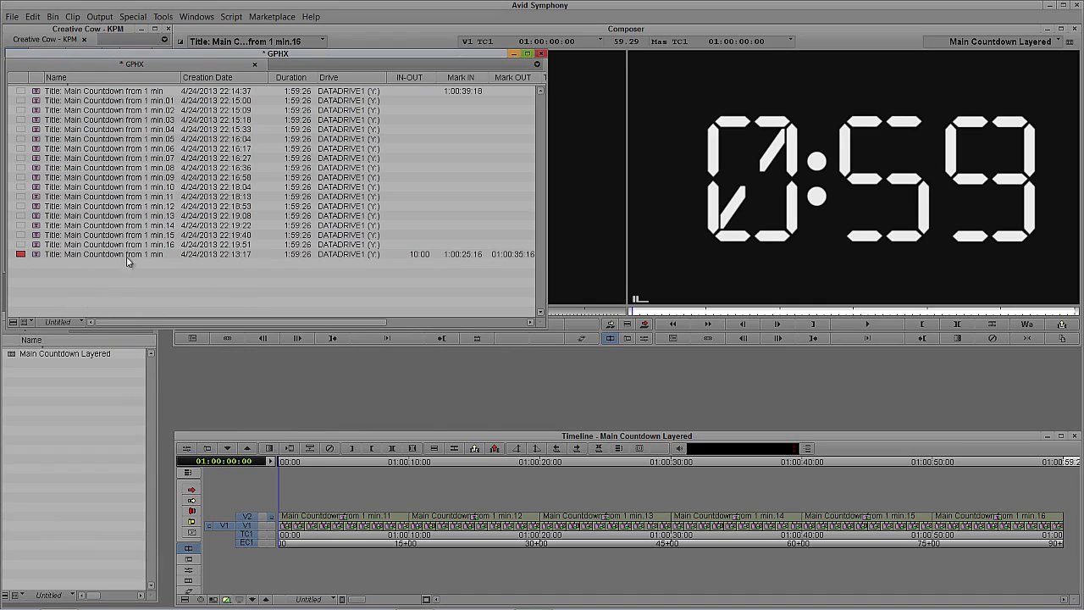
{"action": "left_click", "coordinate": [26, 255]}
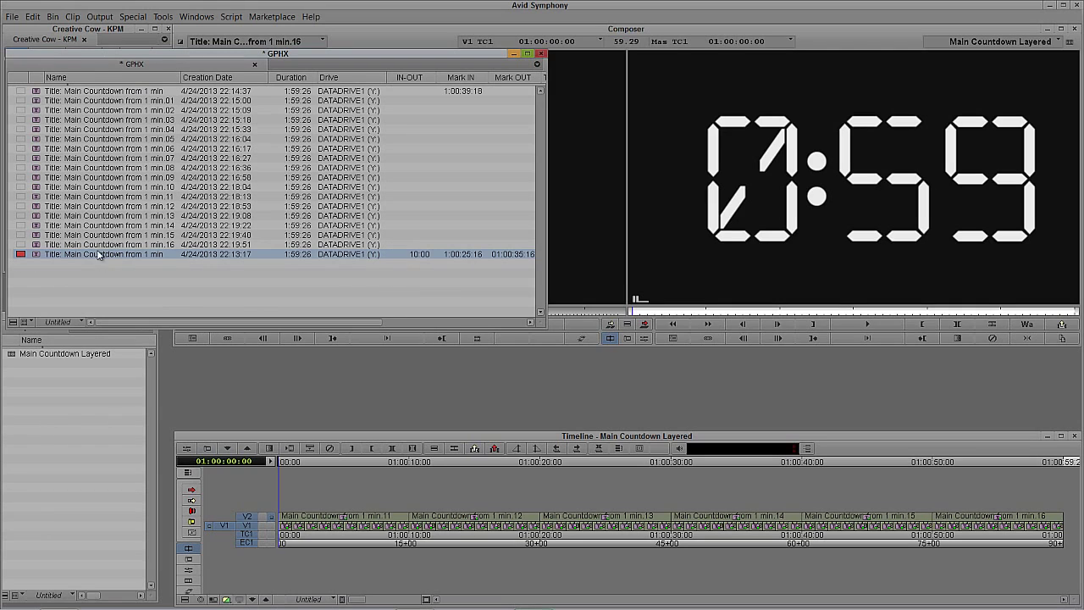
{"action": "left_click", "coordinate": [542, 53]}
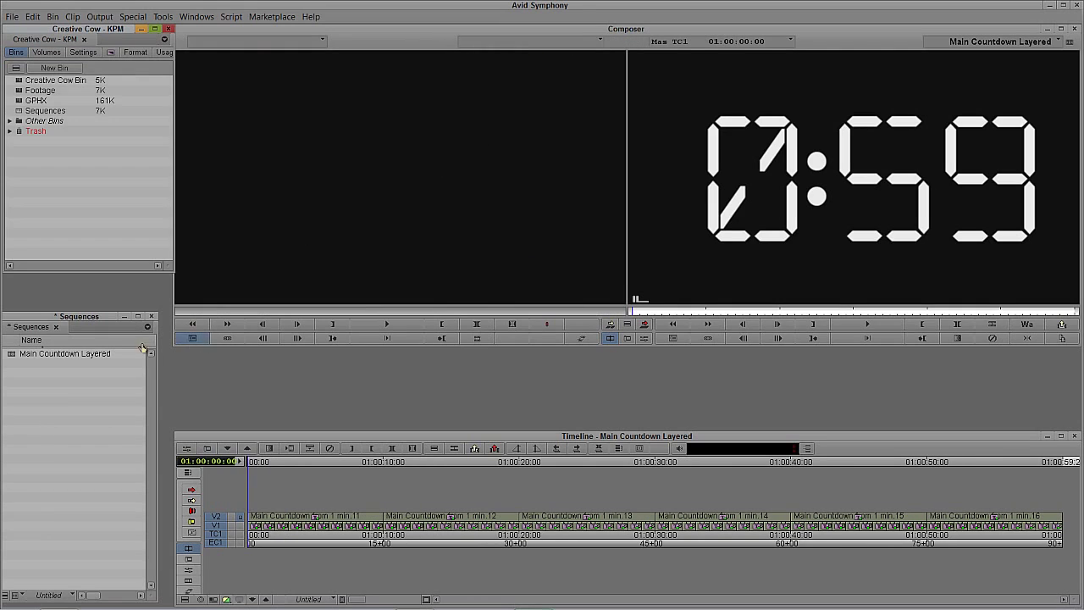
Duplicate the Main Countdown Layered sequence and name the copy Final Composite
{"action": "left_click", "coordinate": [50, 380]}
{"action": "left_click", "coordinate": [13, 358]}
{"action": "key", "text": "ctrl+d"}
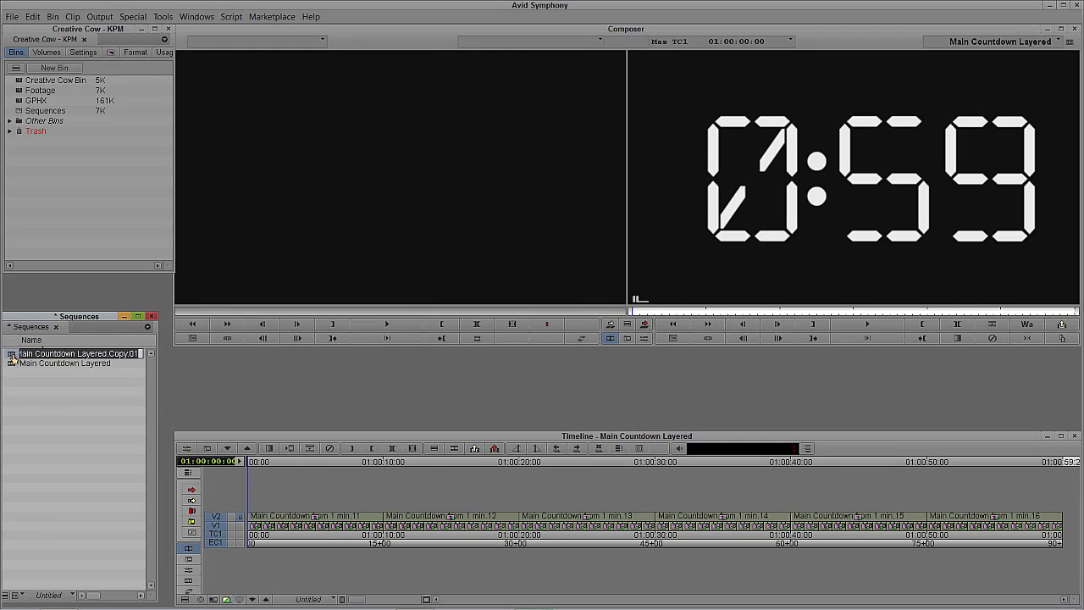
{"action": "type", "text": "Final Composite"}
{"action": "key", "text": "Return"}
Create a video mixdown of the entire Main Countdown Layered sequence in the Sequences bin, using DNxHD 60 MXF on DATADRIVE1 (Y:)
{"action": "left_click", "coordinate": [184, 432]}
{"action": "left_click_drag", "start_coordinate": [334, 516], "coordinate": [1056, 527]}
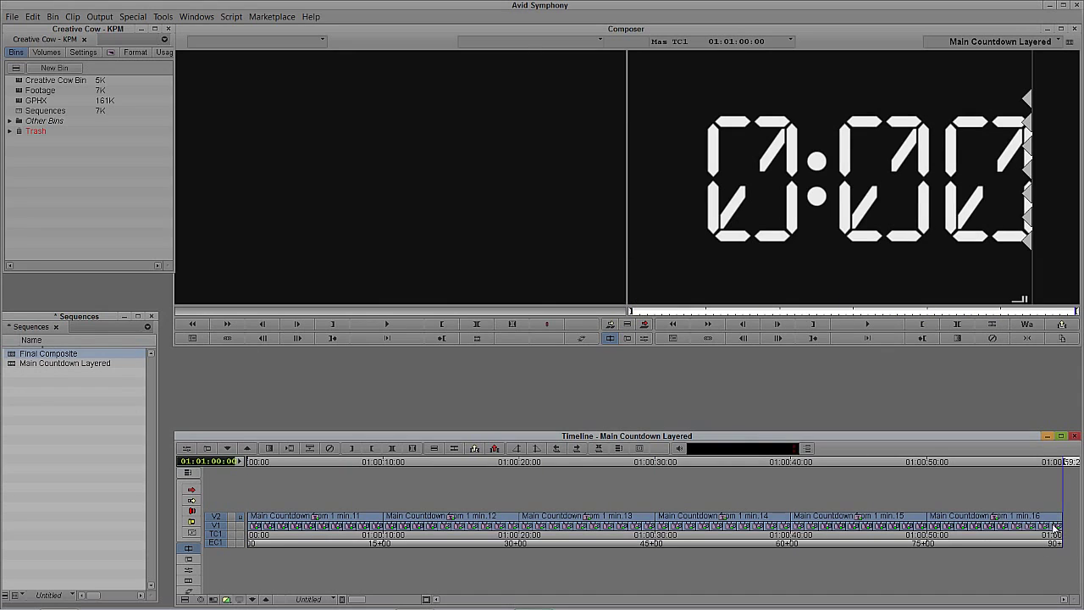
{"action": "left_click", "coordinate": [133, 17]}
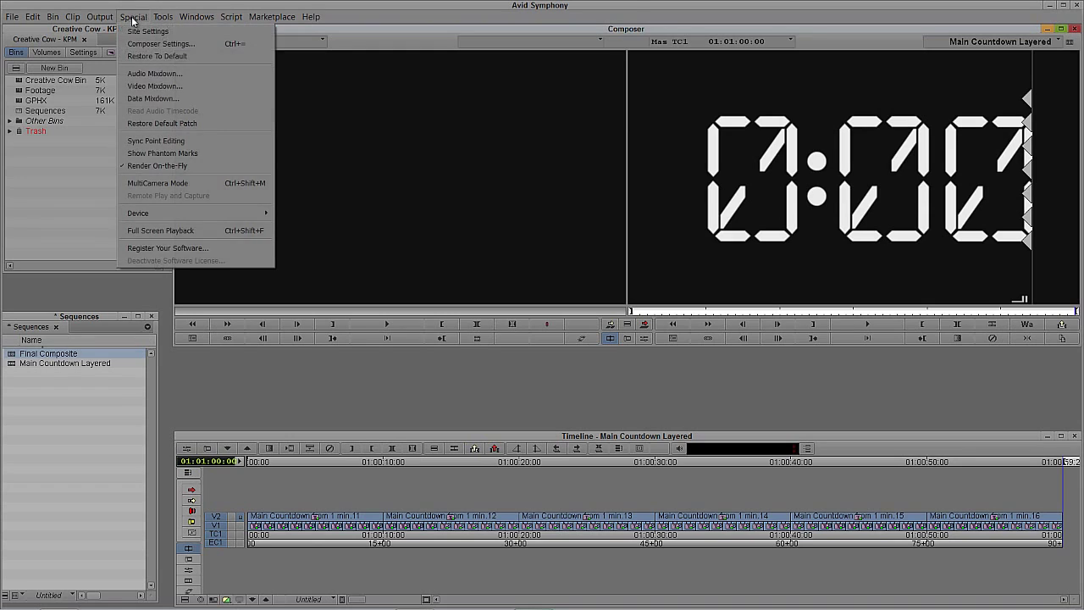
{"action": "left_click", "coordinate": [139, 88]}
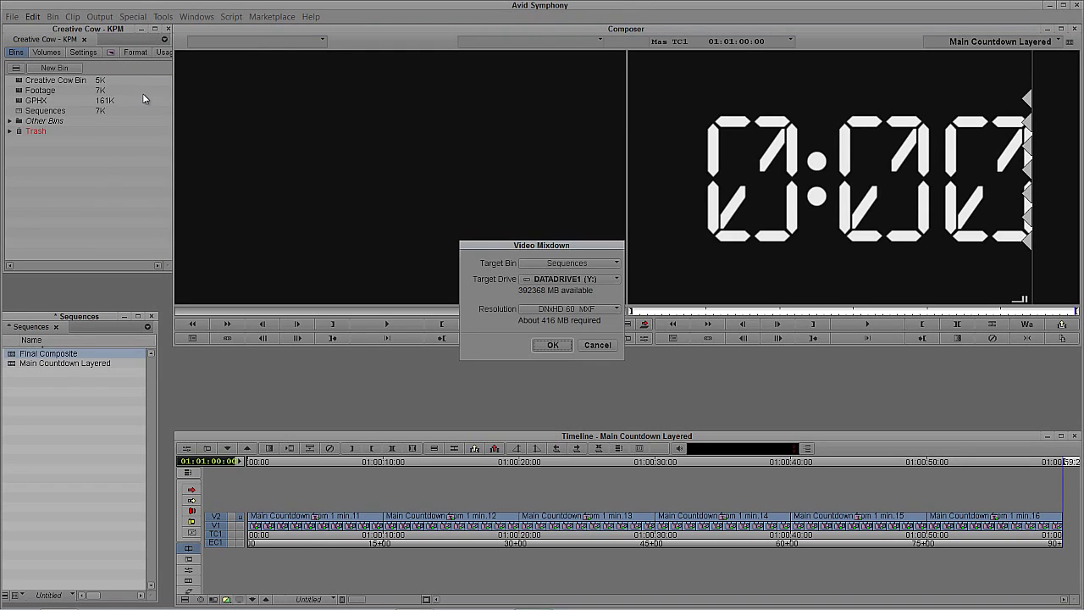
{"action": "left_click", "coordinate": [567, 262]}
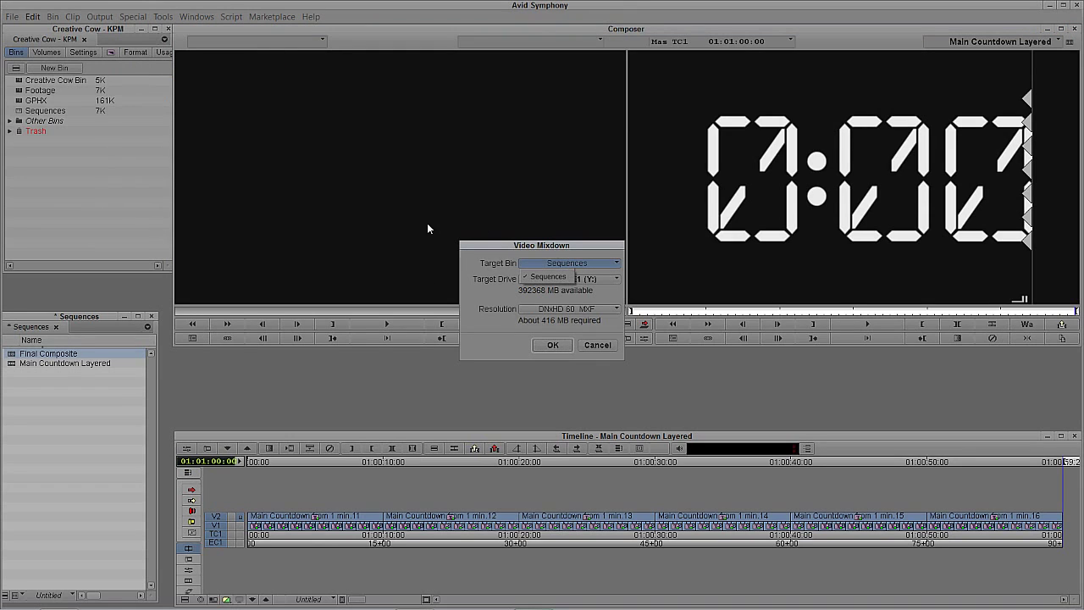
{"action": "left_click", "coordinate": [548, 276]}
{"action": "left_click", "coordinate": [553, 344]}
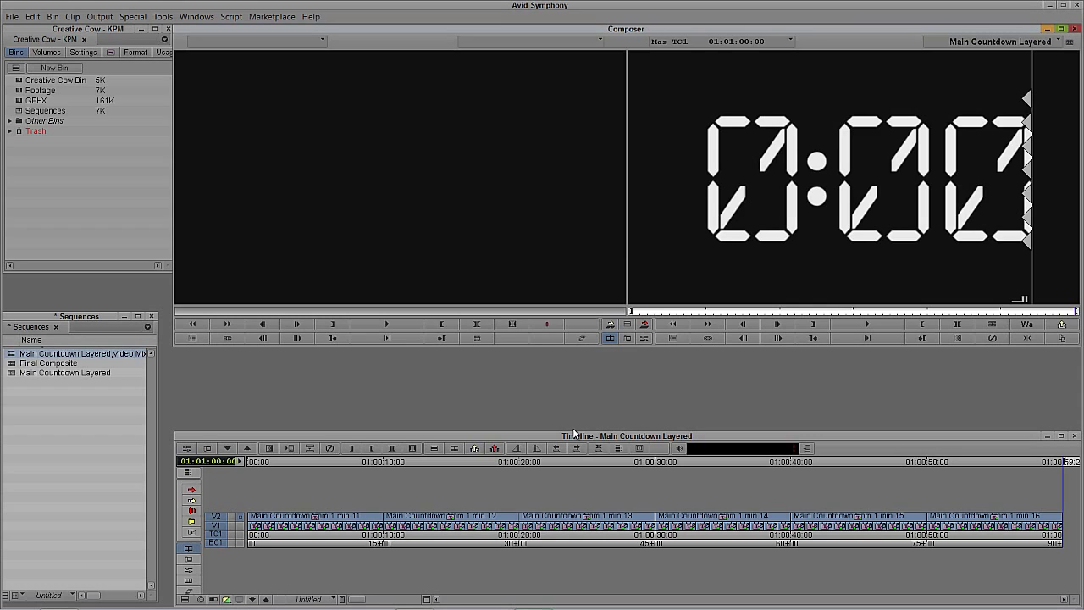
Reopen the GPHX bin, move the video mixdown clip into it, and shrink the bin window
{"action": "double_click", "coordinate": [26, 101]}
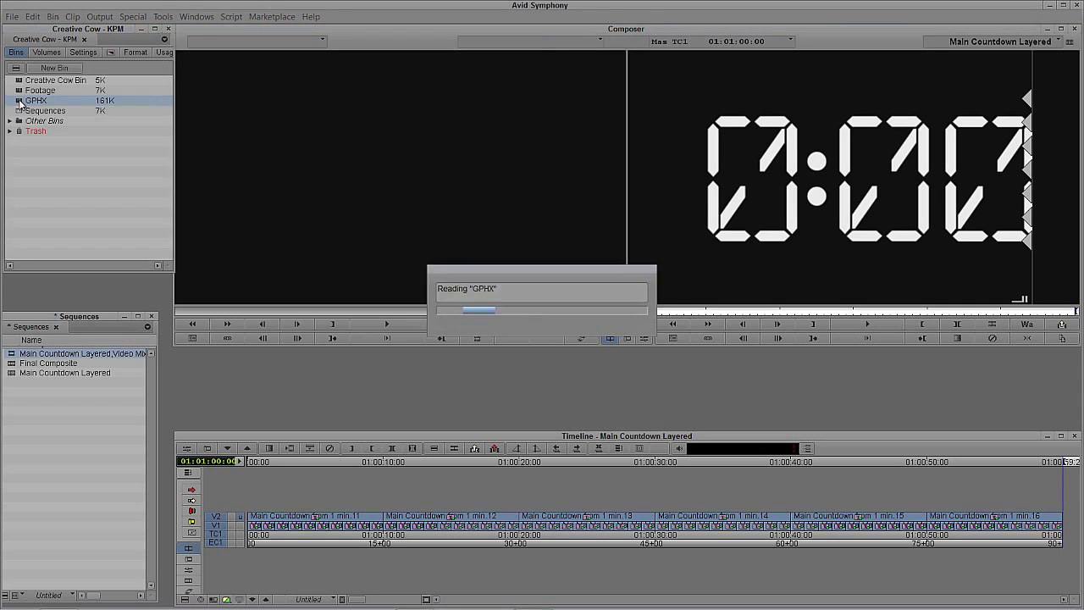
{"action": "left_click_drag", "start_coordinate": [11, 359], "coordinate": [149, 279]}
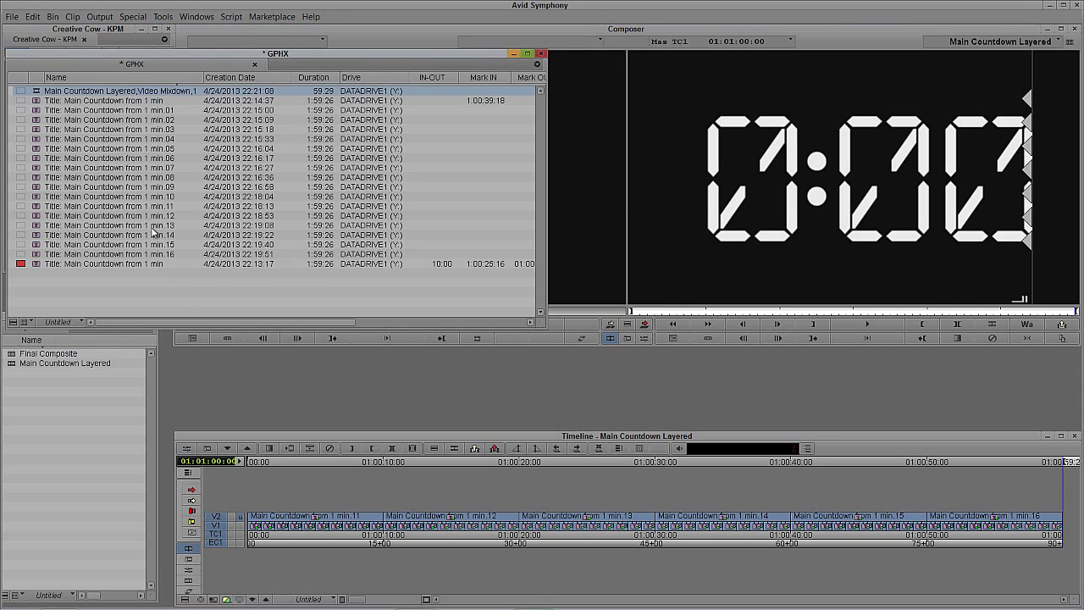
{"action": "left_click_drag", "start_coordinate": [540, 325], "coordinate": [127, 265]}
{"action": "left_click", "coordinate": [97, 421]}
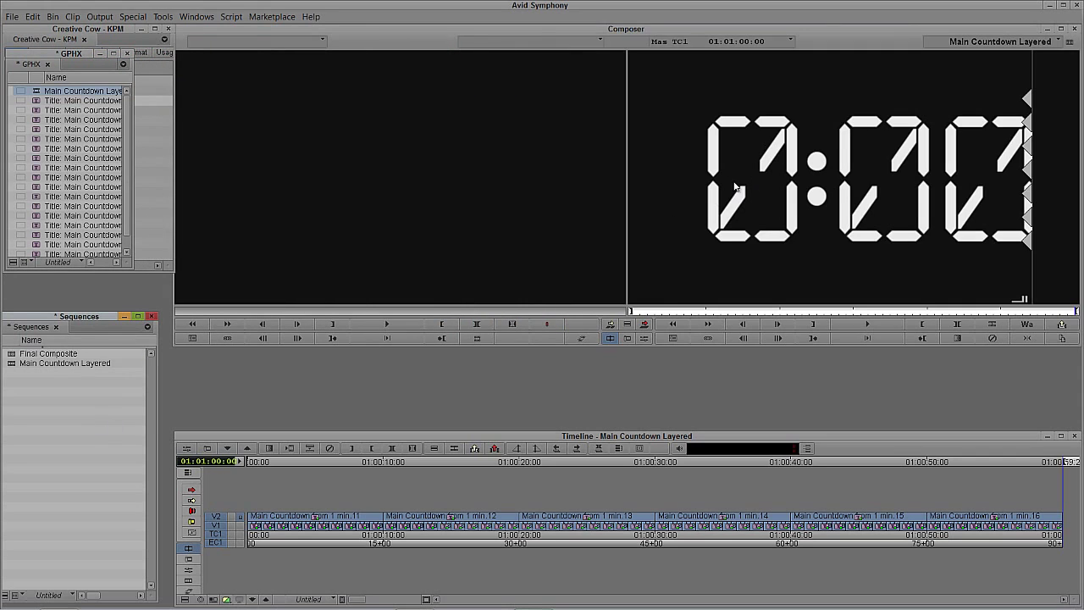
Load the Final Composite sequence and open the Motocross bin from Other Bins
{"action": "double_click", "coordinate": [14, 355]}
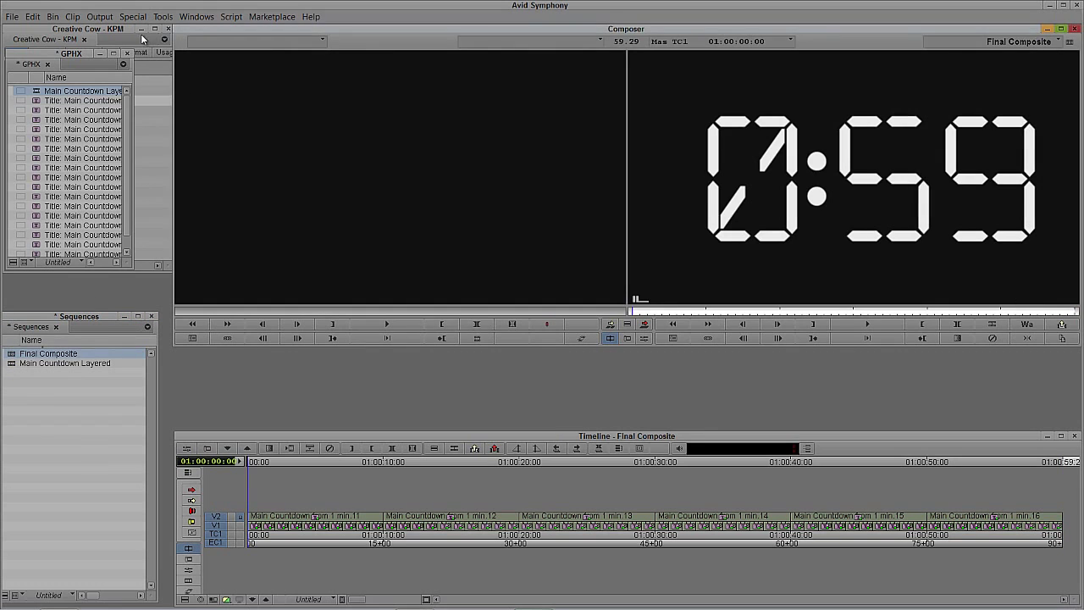
{"action": "left_click", "coordinate": [109, 36]}
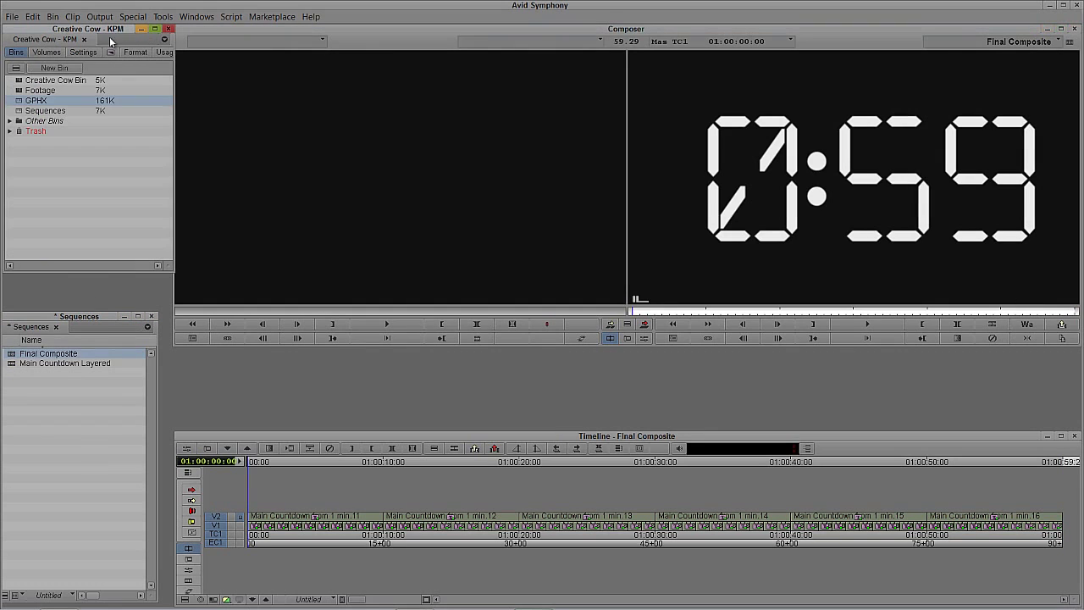
{"action": "left_click", "coordinate": [10, 121]}
{"action": "left_click", "coordinate": [25, 142]}
{"action": "double_click", "coordinate": [25, 142]}
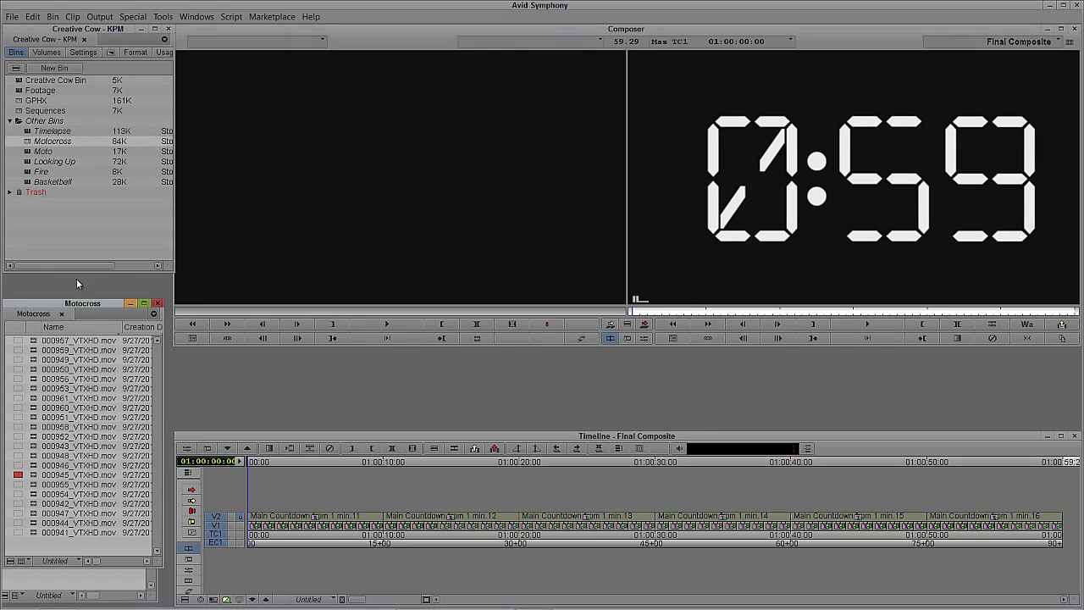
Overwrite clip 000953_VTXHD.mov at the start of Final Composite, with its Out point marked at 01:00:27:13
{"action": "left_click_drag", "start_coordinate": [35, 390], "coordinate": [378, 224]}
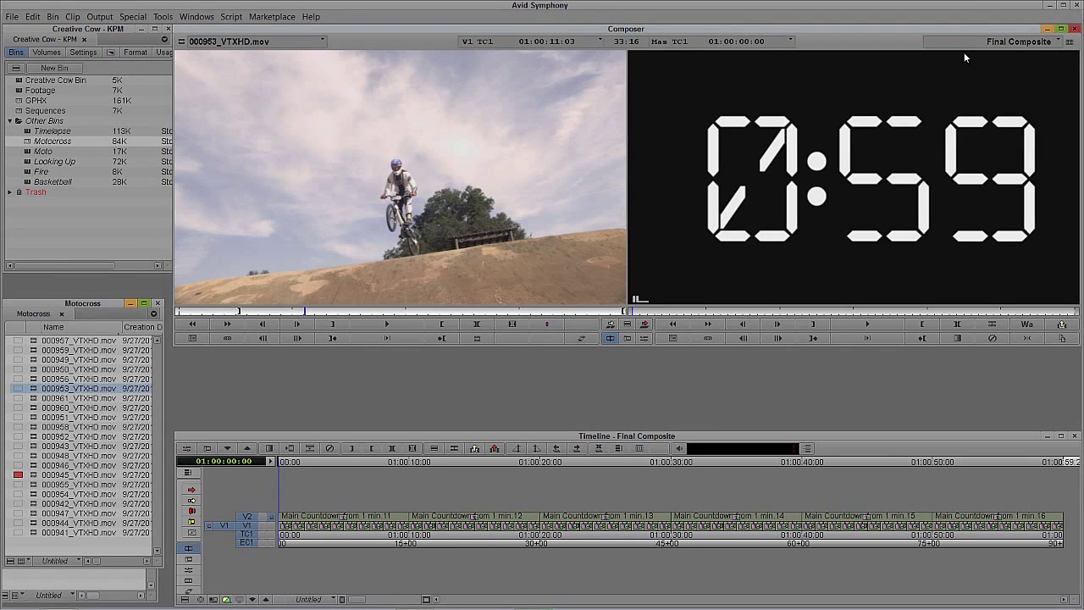
{"action": "left_click_drag", "start_coordinate": [349, 314], "coordinate": [491, 312]}
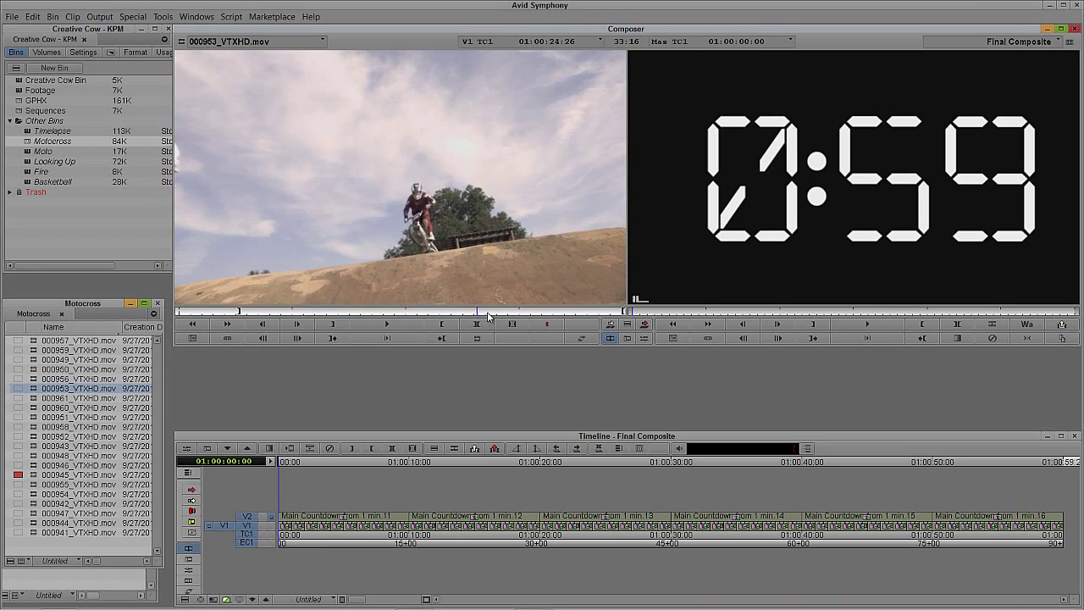
{"action": "left_click", "coordinate": [683, 229]}
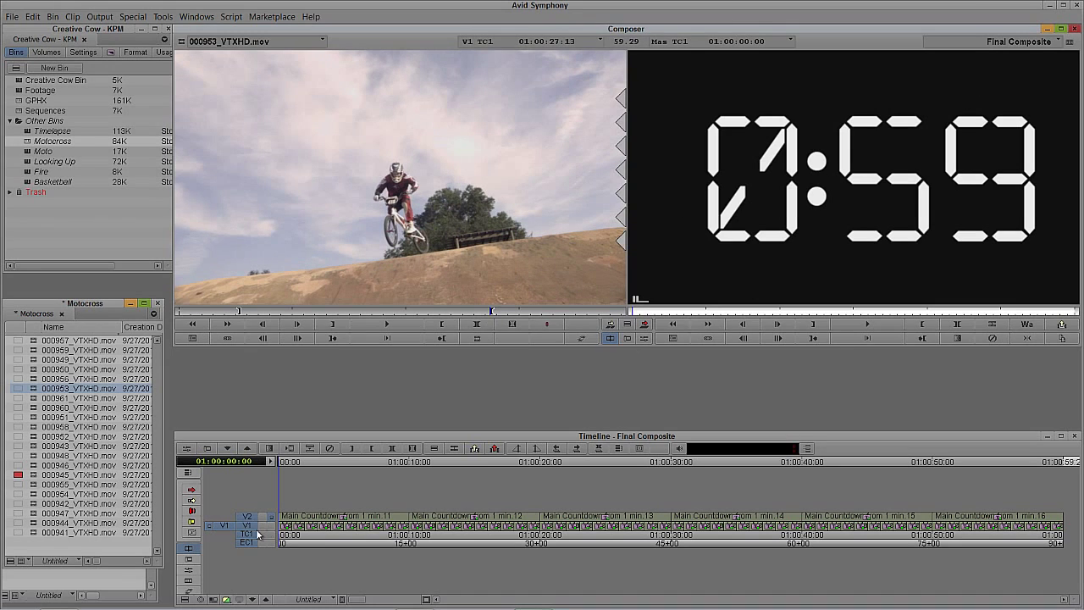
{"action": "key", "text": "b"}
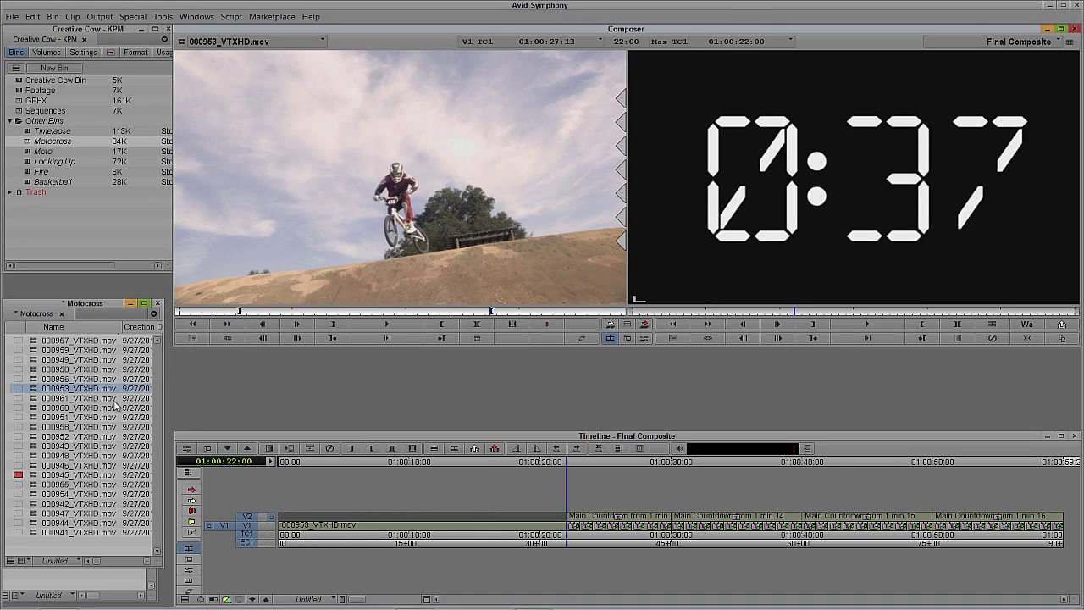
Overwrite 000952_VTXHD.mov after the first clip, followed by 000948_VTXHD.mov marked from 01:00:02:11 to 01:00:16:00
{"action": "double_click", "coordinate": [38, 435]}
{"action": "left_click", "coordinate": [441, 338]}
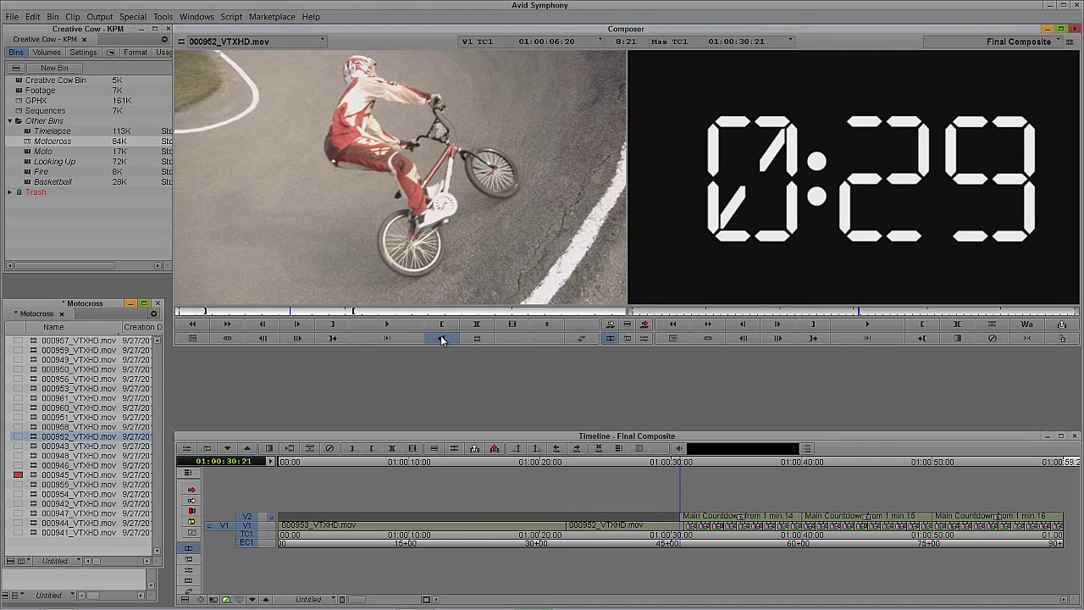
{"action": "double_click", "coordinate": [38, 458]}
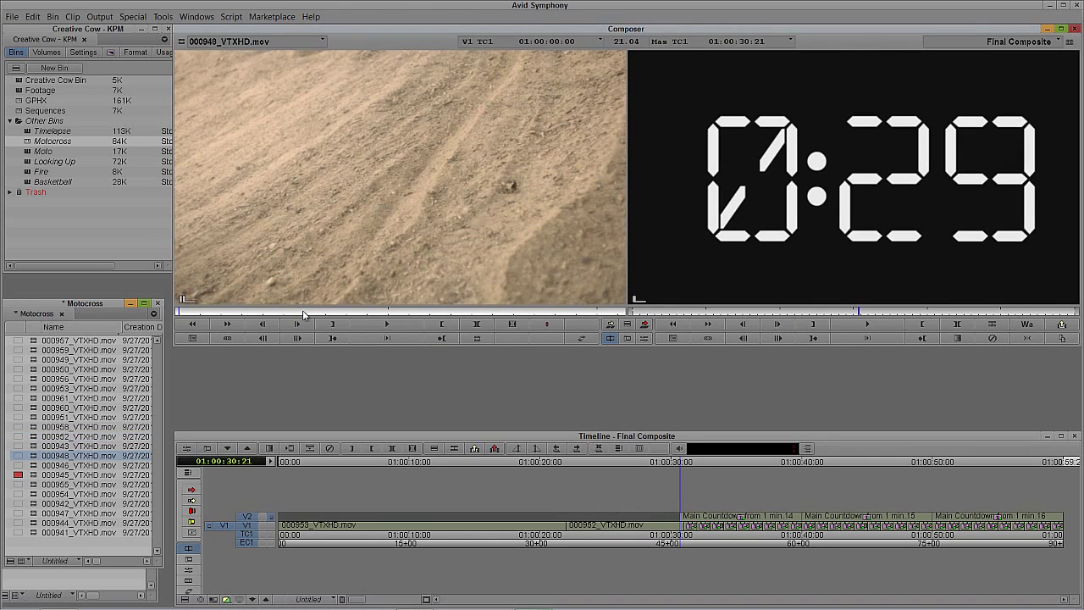
{"action": "left_click", "coordinate": [230, 312]}
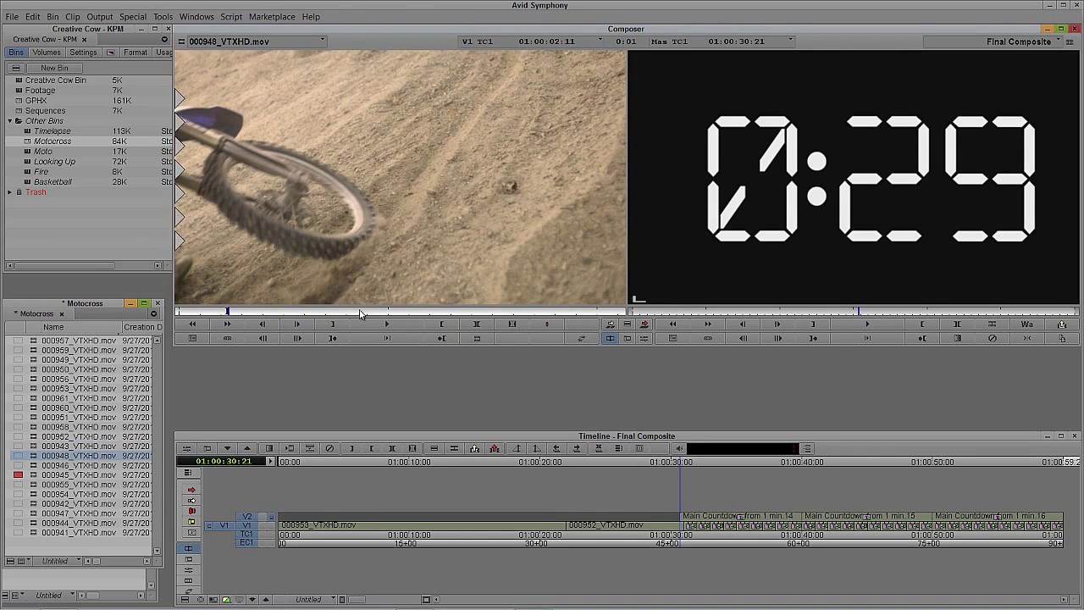
{"action": "left_click", "coordinate": [515, 313]}
{"action": "left_click", "coordinate": [441, 338]}
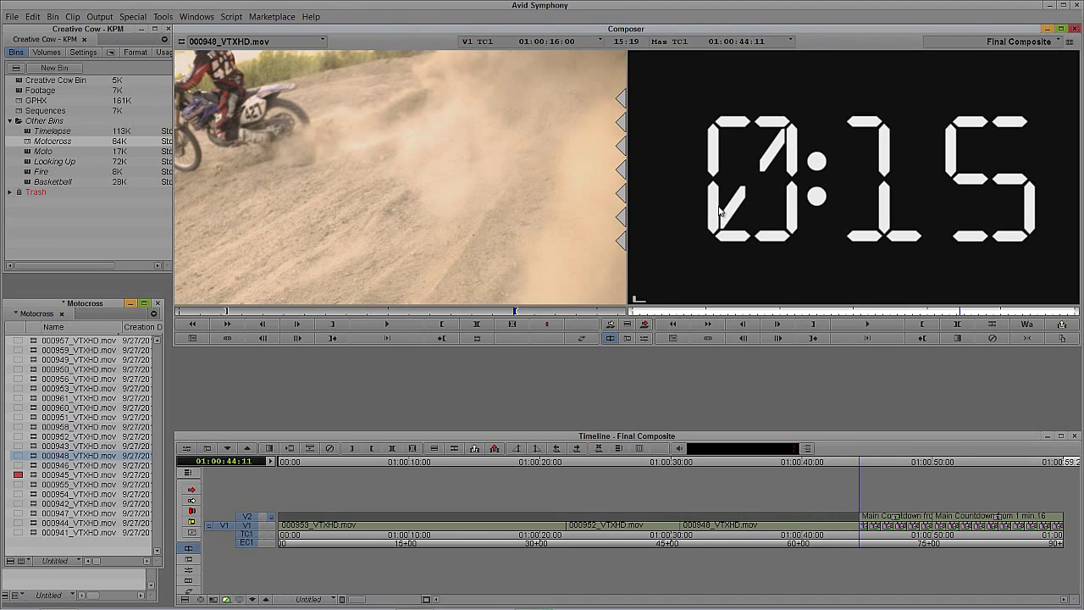
Overwrite 000957_VTXHD.mov on V1 from 01:00:44:11 to the end of Final Composite
{"action": "double_click", "coordinate": [30, 513]}
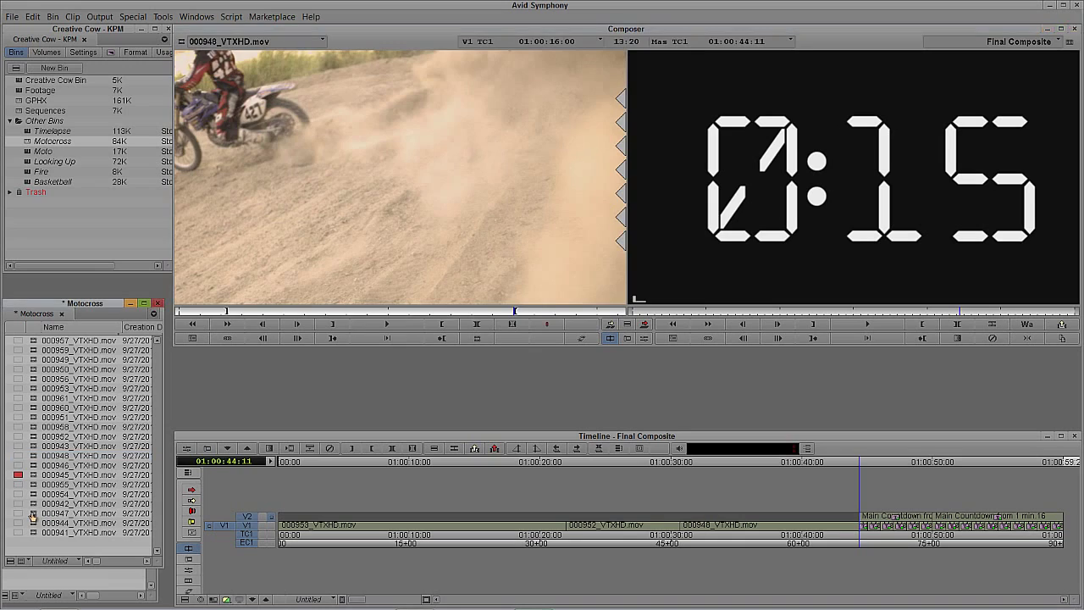
{"action": "double_click", "coordinate": [30, 340]}
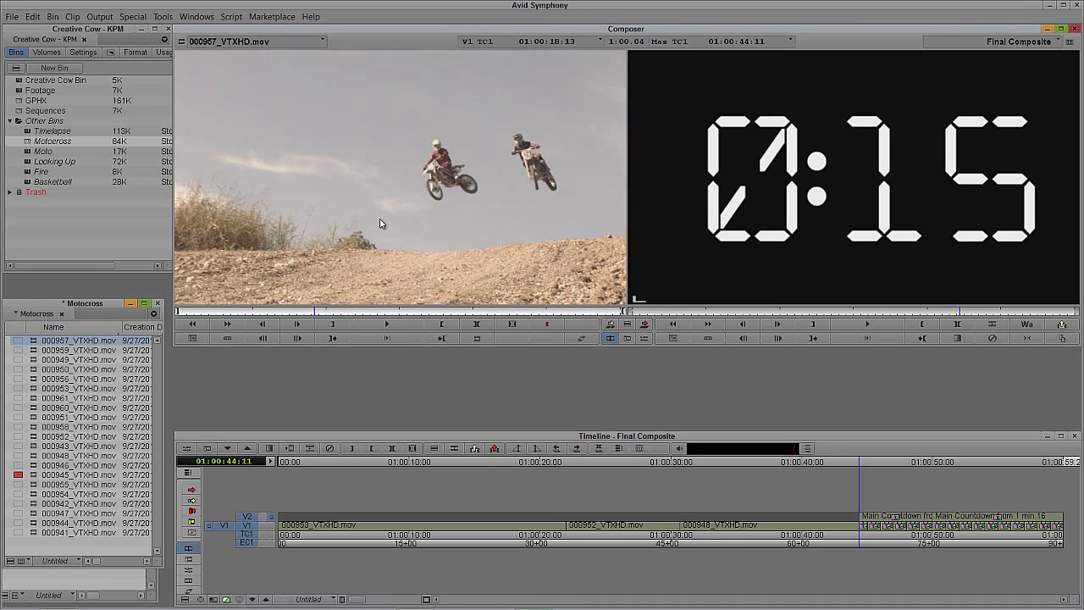
{"action": "left_click_drag", "start_coordinate": [861, 498], "coordinate": [1056, 515]}
{"action": "key", "text": "b"}
{"action": "left_click_drag", "start_coordinate": [971, 534], "coordinate": [833, 534]}
{"action": "left_click_drag", "start_coordinate": [711, 535], "coordinate": [225, 529]}
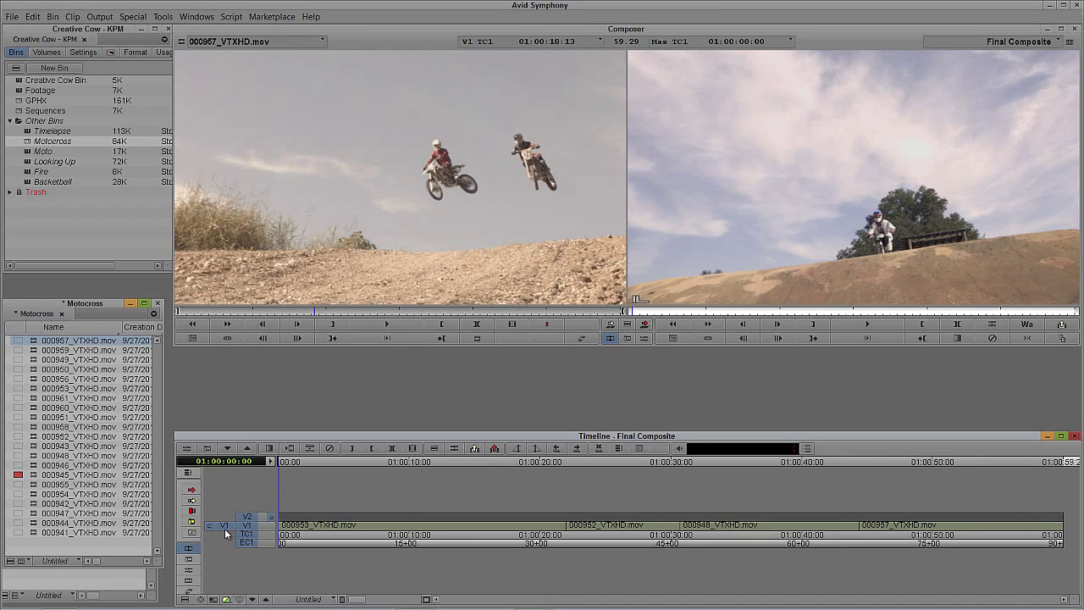
Patch the source video to V2 and load the countdown mixdown clip from the GPHX bin
{"action": "key", "text": "End"}
{"action": "left_click", "coordinate": [225, 526]}
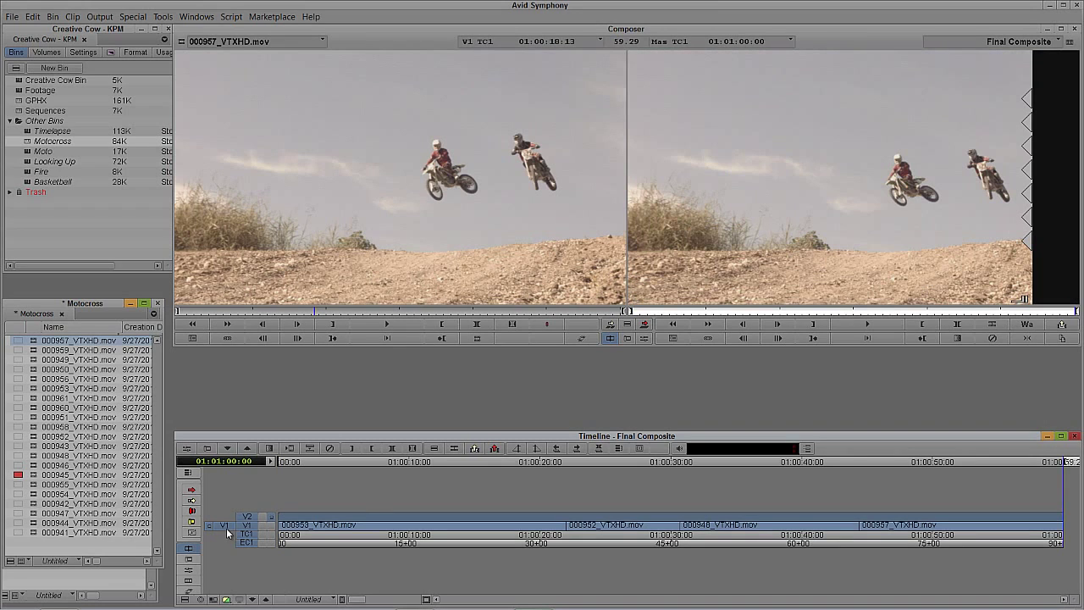
{"action": "left_click", "coordinate": [316, 535]}
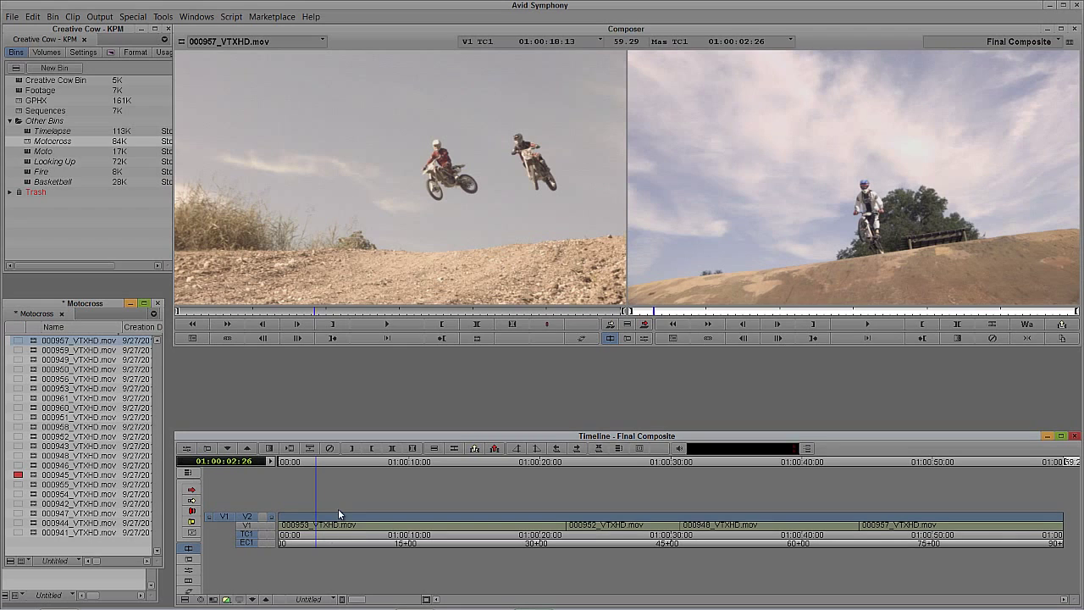
{"action": "double_click", "coordinate": [30, 101]}
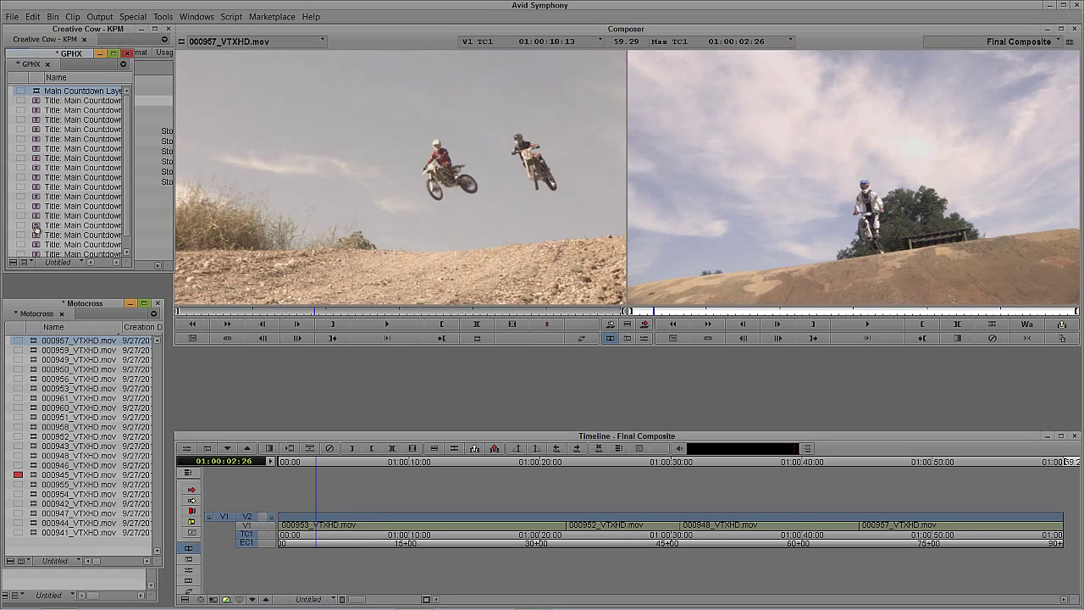
{"action": "double_click", "coordinate": [37, 92]}
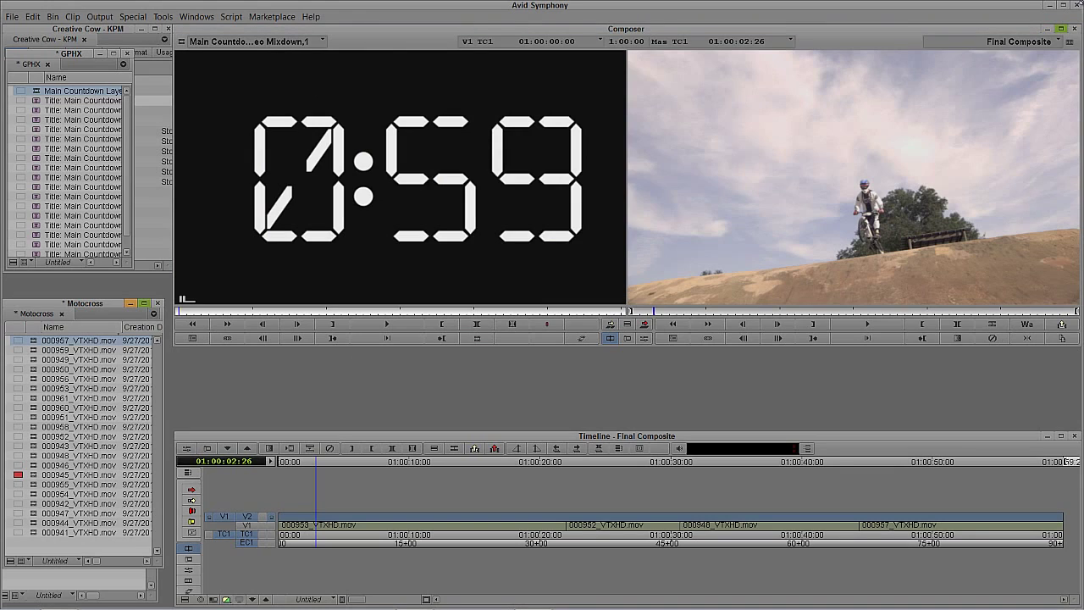
Add video track V3 and overwrite the countdown mixdown onto it across the full length of Final Composite
{"action": "left_click", "coordinate": [892, 213]}
{"action": "key", "text": "ctrl+y"}
{"action": "left_click", "coordinate": [251, 525]}
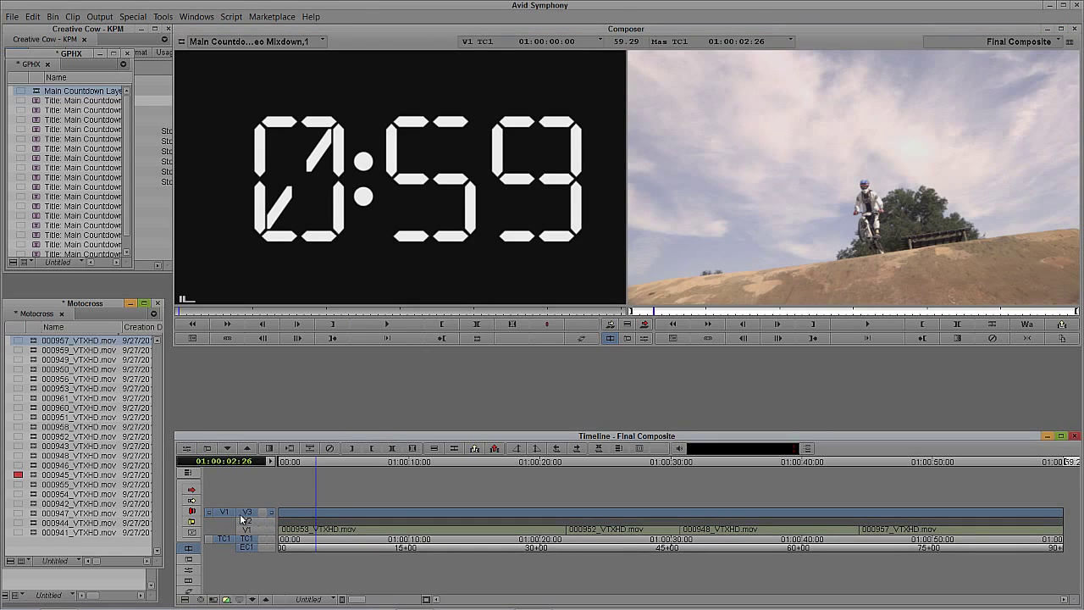
{"action": "key", "text": "b"}
{"action": "left_click_drag", "start_coordinate": [362, 522], "coordinate": [280, 511]}
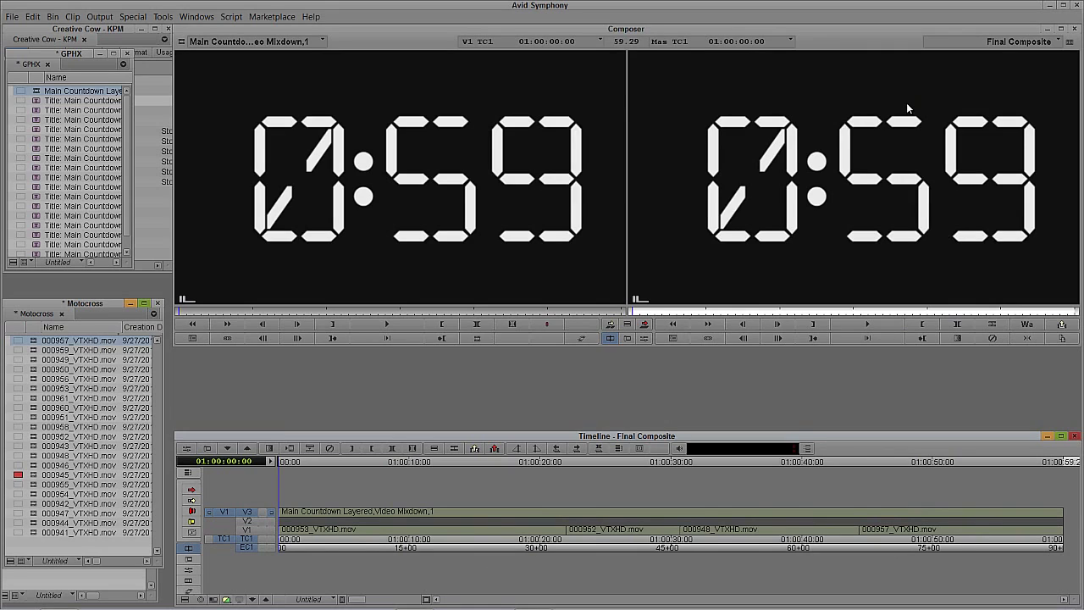
Create a new title consisting only of a solid white background, with the video background turned off, and close it
{"action": "left_click", "coordinate": [74, 17]}
{"action": "mouse_move", "coordinate": [91, 101]}
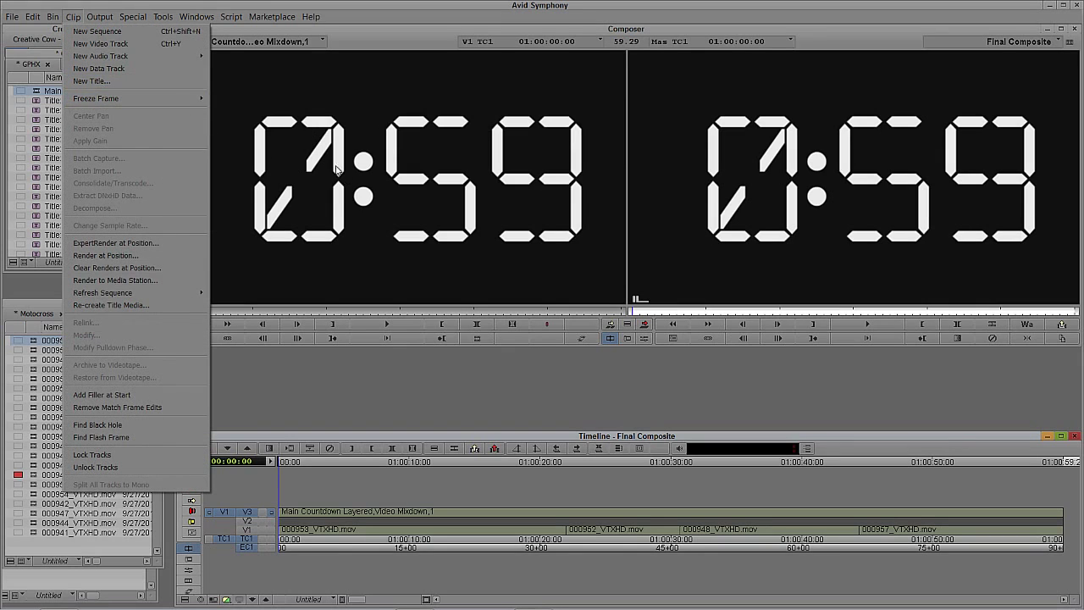
{"action": "left_click", "coordinate": [119, 81]}
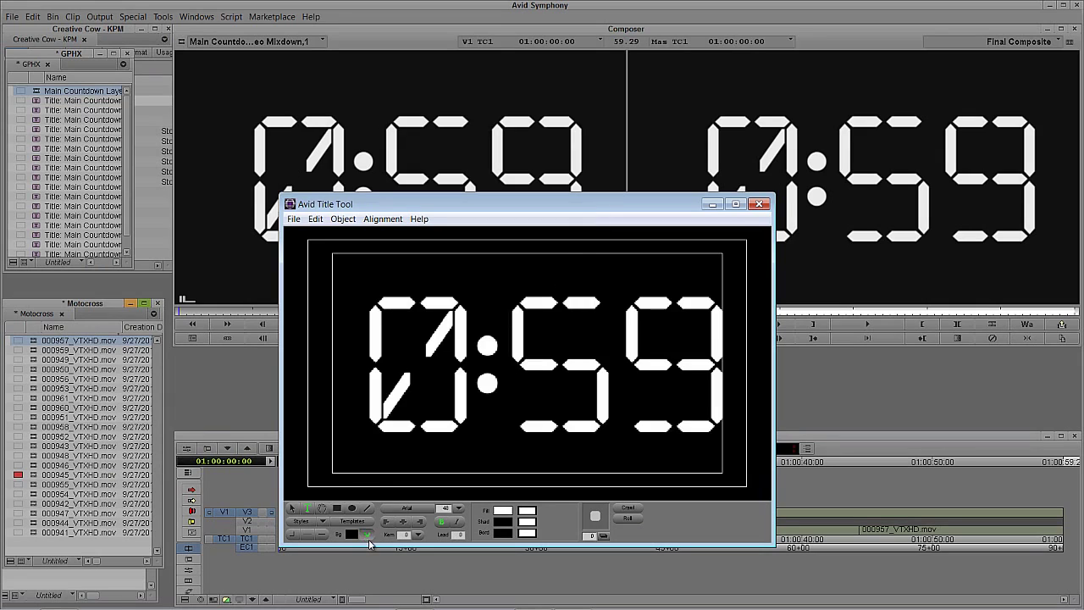
{"action": "left_click", "coordinate": [352, 536]}
{"action": "left_click_drag", "start_coordinate": [352, 536], "coordinate": [427, 413]}
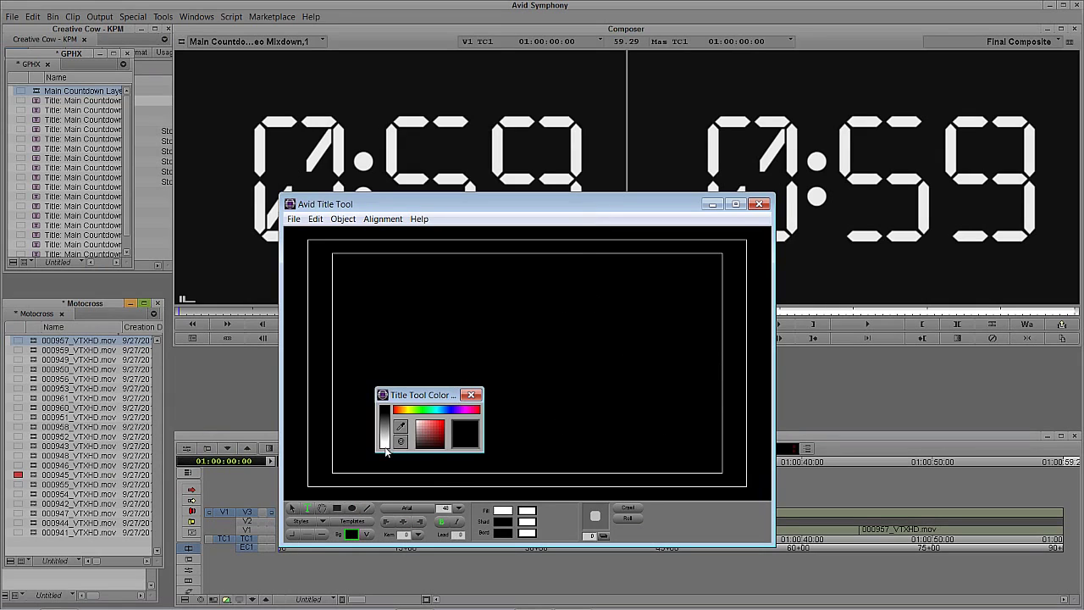
{"action": "left_click", "coordinate": [388, 453]}
{"action": "left_click", "coordinate": [759, 204]}
{"action": "left_click", "coordinate": [477, 395]}
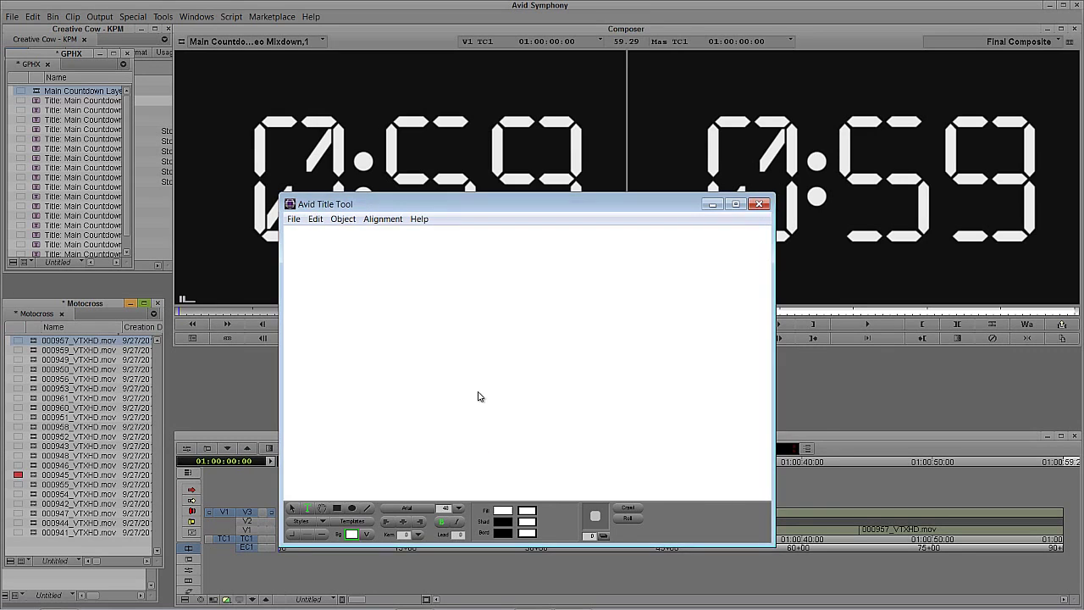
Save the title as White in the GPHX bin on DATADRIVE1 (Y:) at DNxHD 60 MXF resolution
{"action": "left_click", "coordinate": [584, 276]}
{"action": "left_click", "coordinate": [591, 296]}
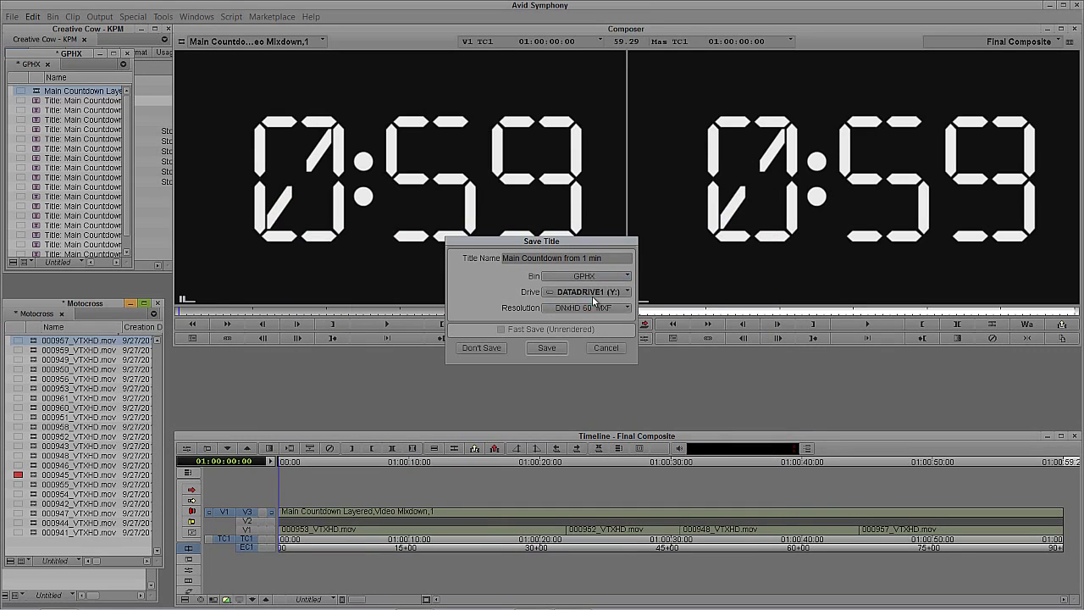
{"action": "left_click", "coordinate": [601, 259]}
{"action": "type", "text": "White"}
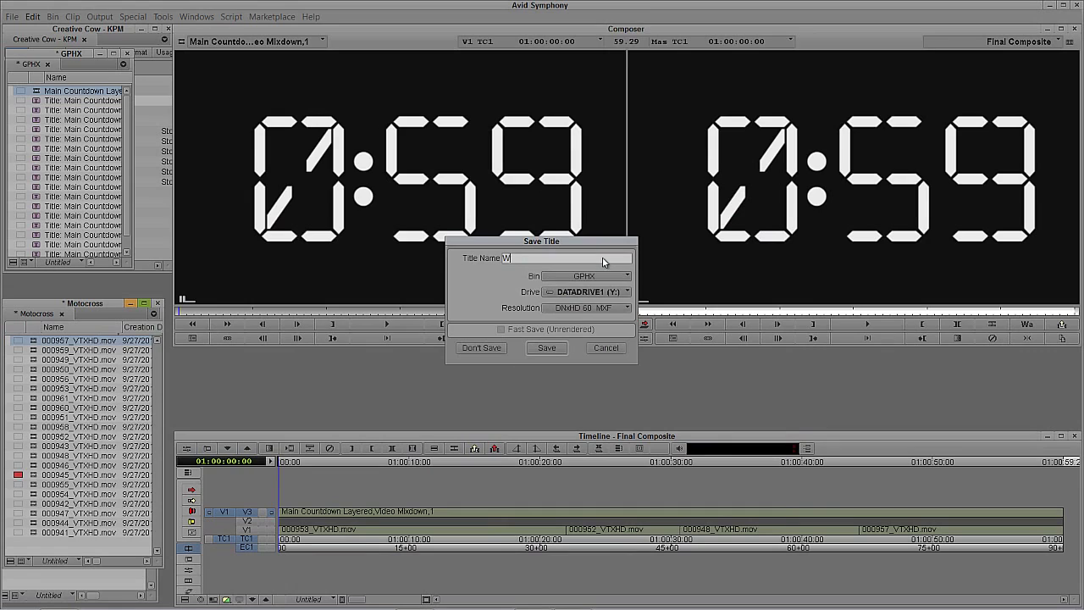
{"action": "left_click", "coordinate": [546, 347]}
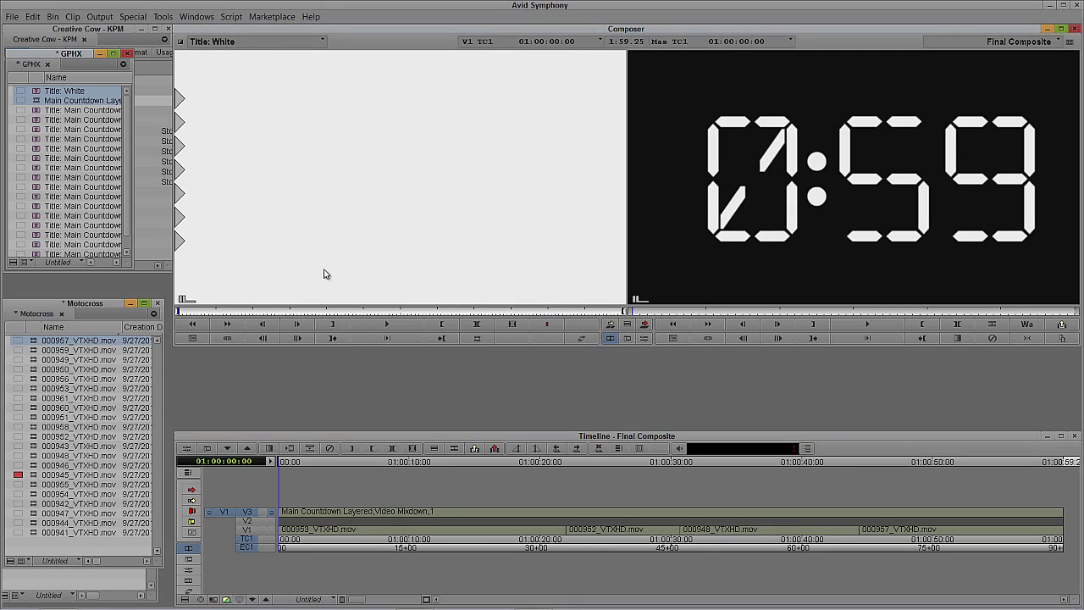
Overwrite the White title onto V2 across the full sequence, between the countdown and the motocross footage
{"action": "left_click", "coordinate": [408, 513]}
{"action": "left_click", "coordinate": [248, 520]}
{"action": "left_click", "coordinate": [342, 530]}
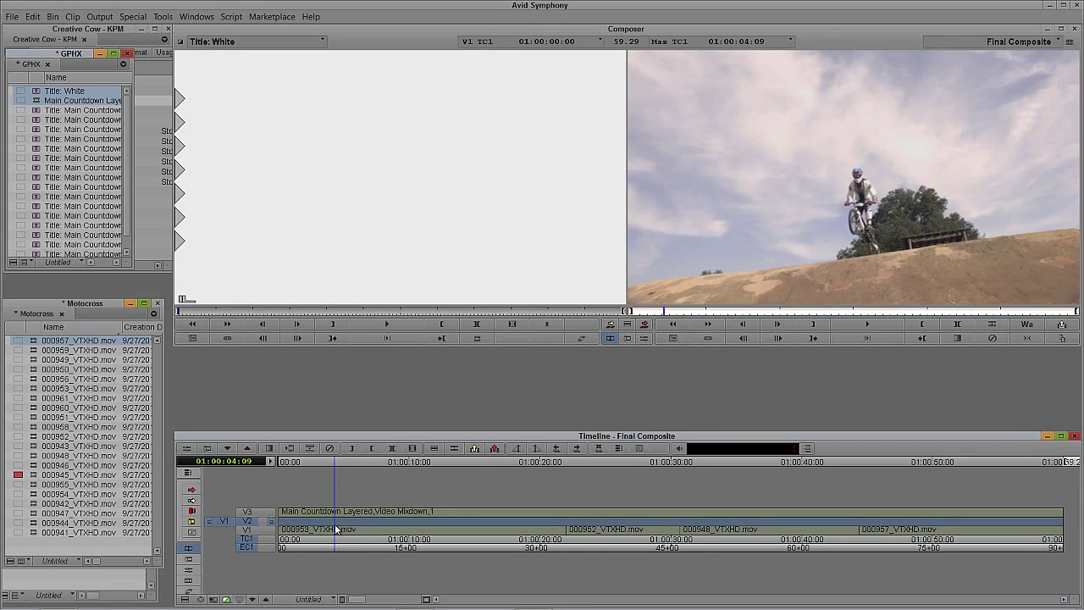
{"action": "key", "text": "b"}
{"action": "left_click", "coordinate": [351, 530]}
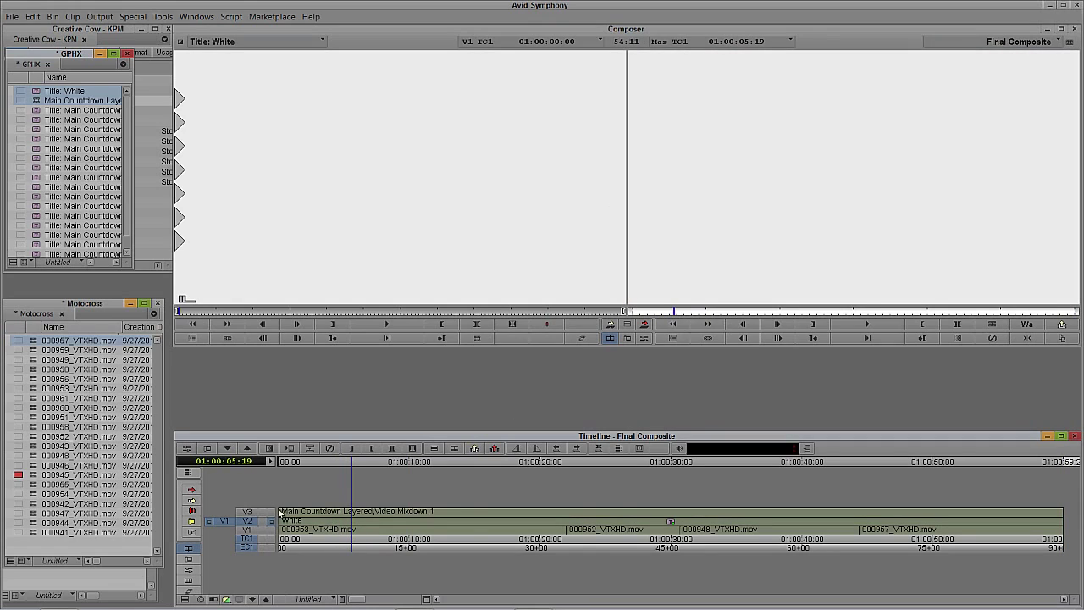
Monitor V3, V2 and V1 in turn to view each layer, returning to the sequence start with V3 monitored
{"action": "left_click", "coordinate": [272, 514]}
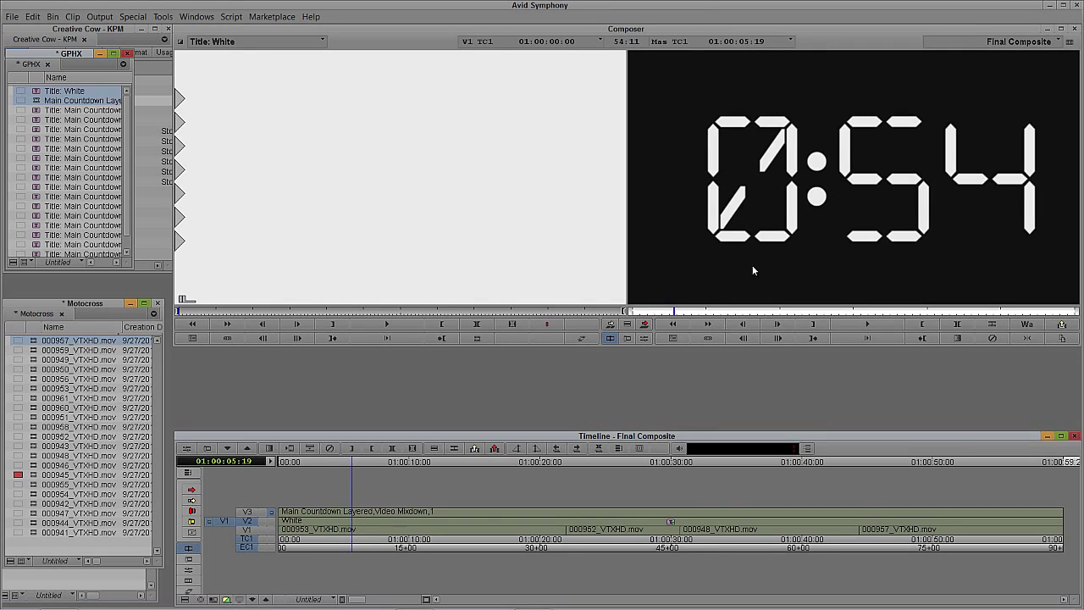
{"action": "left_click", "coordinate": [271, 519]}
{"action": "left_click", "coordinate": [271, 530]}
{"action": "key", "text": "space"}
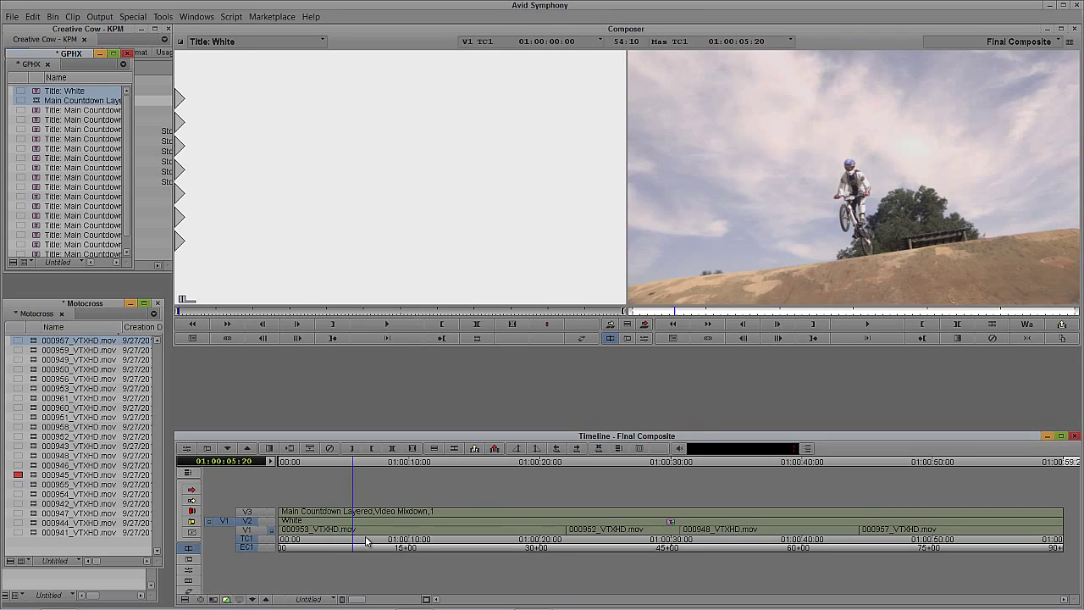
{"action": "key", "text": "Home"}
{"action": "left_click", "coordinate": [271, 514]}
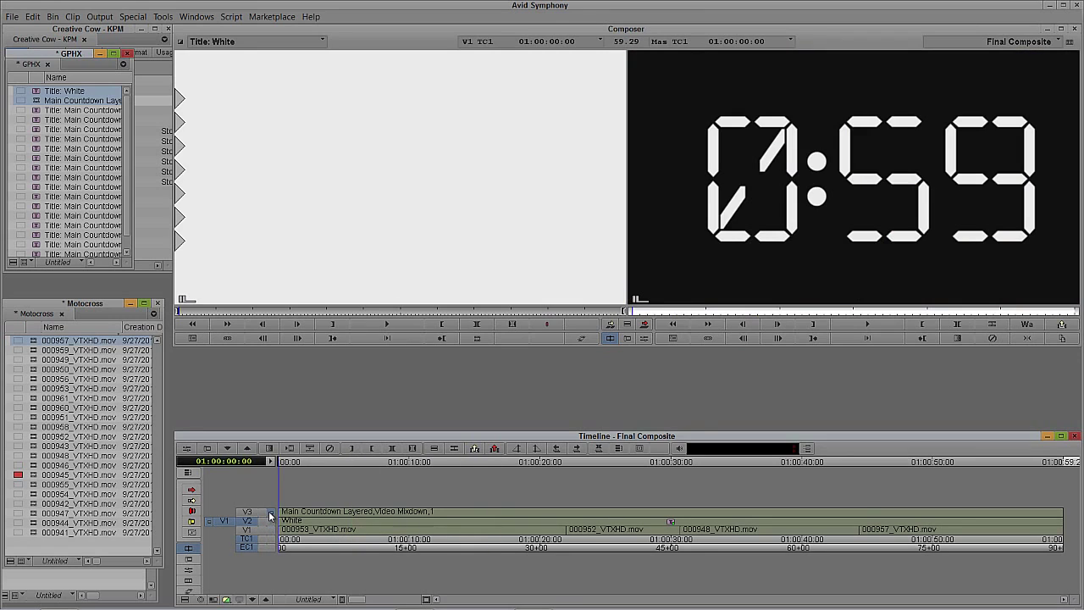
Apply the Matte Key effect from the Key category to the countdown mixdown on V3
{"action": "key", "text": "ctrl+8"}
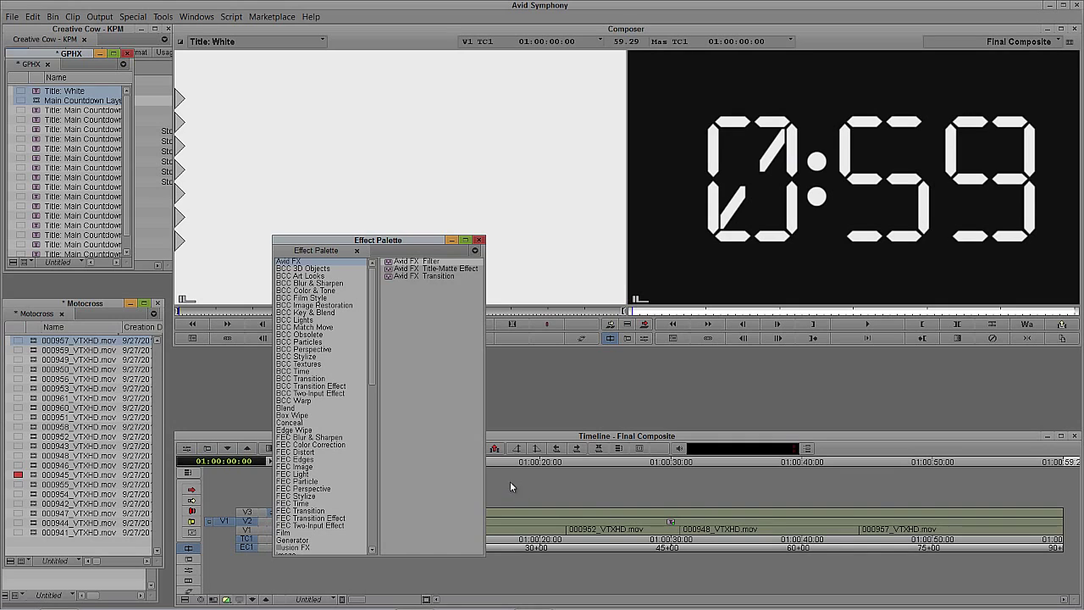
{"action": "scroll", "coordinate": [368, 382], "scroll_direction": "down", "scroll_amount": 6}
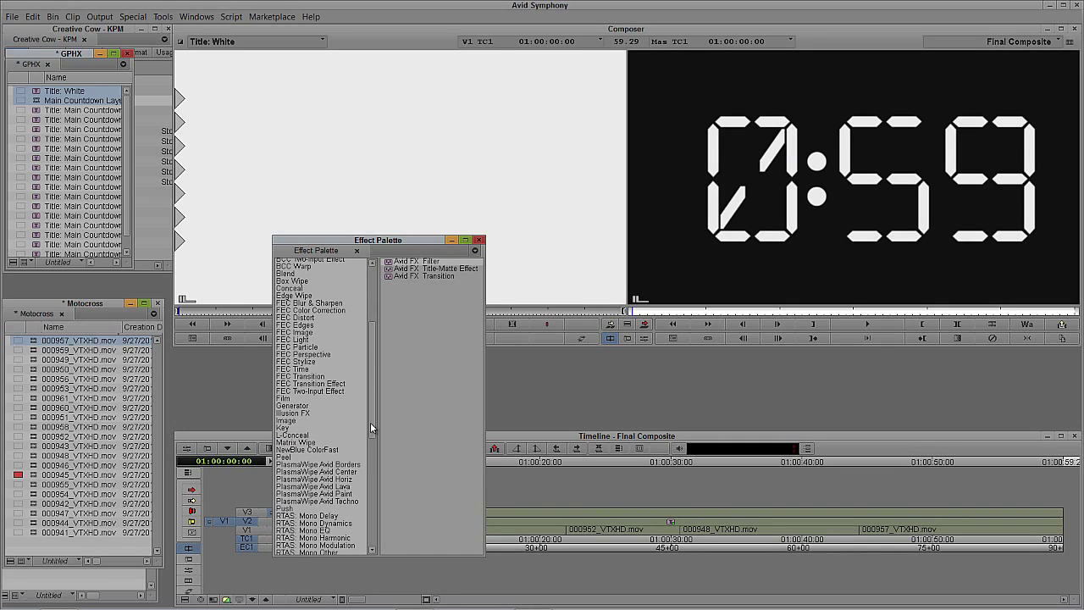
{"action": "left_click", "coordinate": [295, 429]}
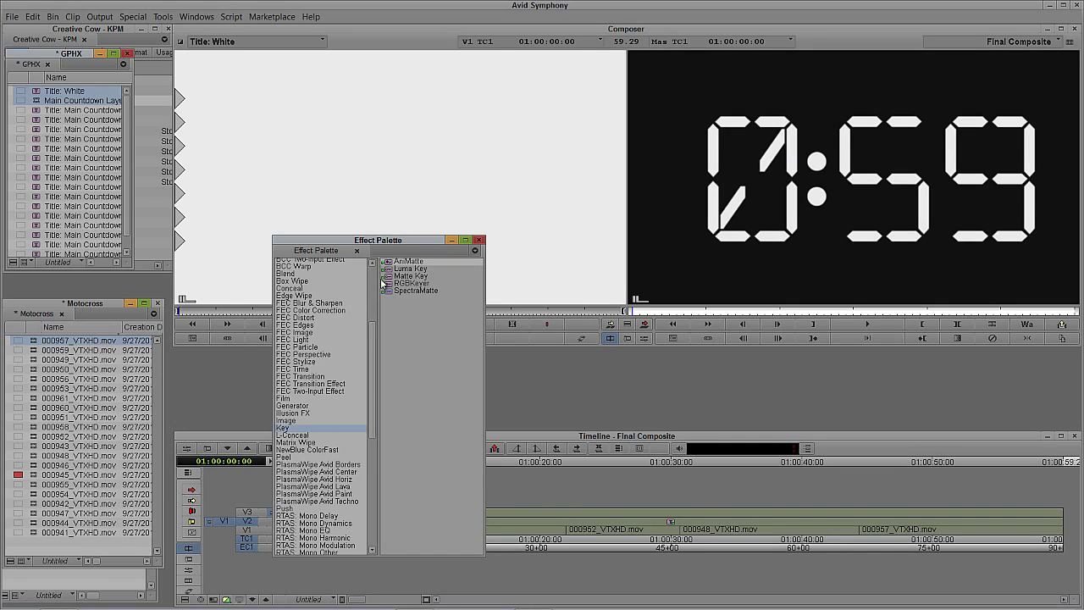
{"action": "left_click_drag", "start_coordinate": [406, 276], "coordinate": [540, 511]}
{"action": "left_click_drag", "start_coordinate": [538, 507], "coordinate": [537, 508]}
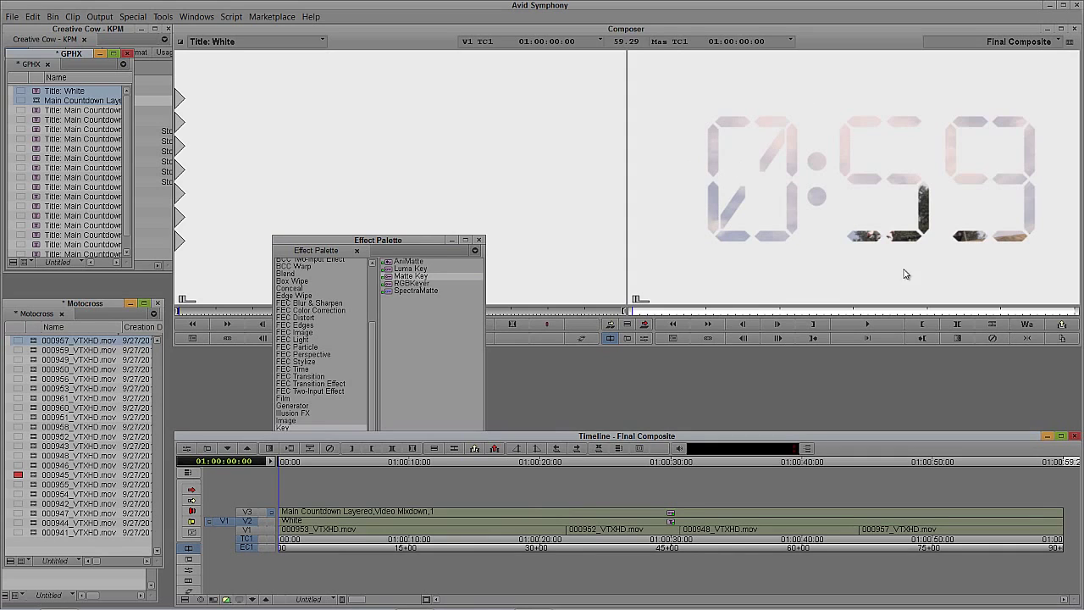
Open the countdown's Matte Key for editing at 01:00:15:25 and turn on Invert Key
{"action": "key", "text": "ctrl+8"}
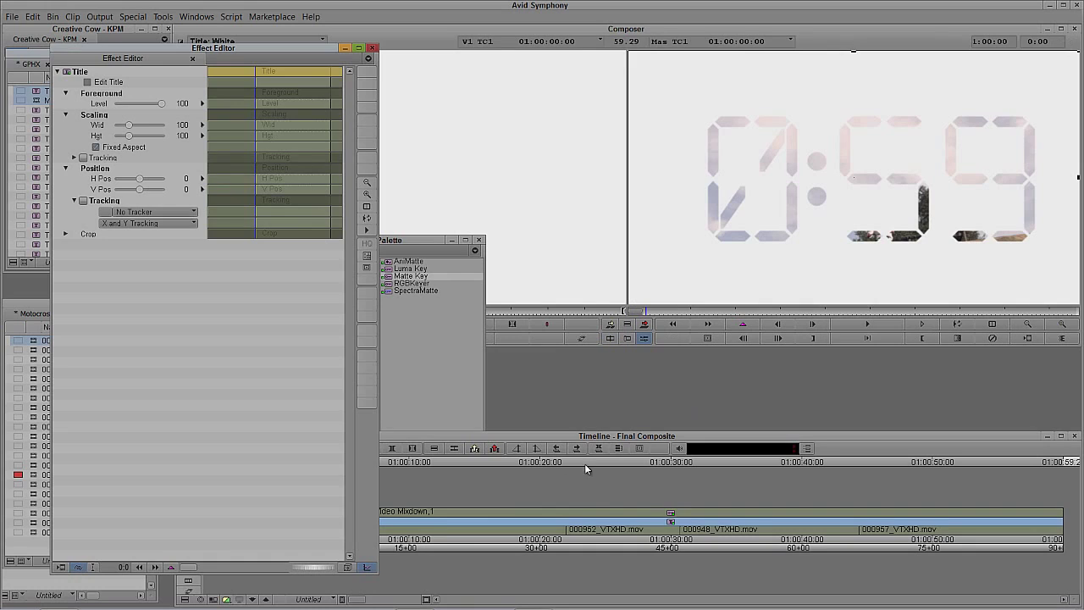
{"action": "left_click", "coordinate": [486, 511]}
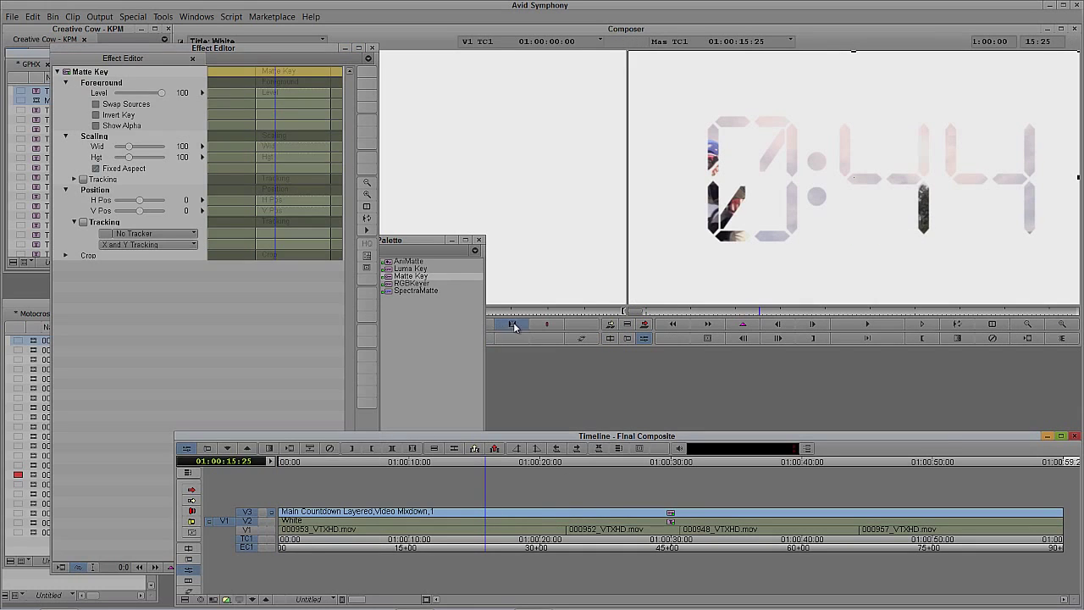
{"action": "left_click", "coordinate": [96, 115]}
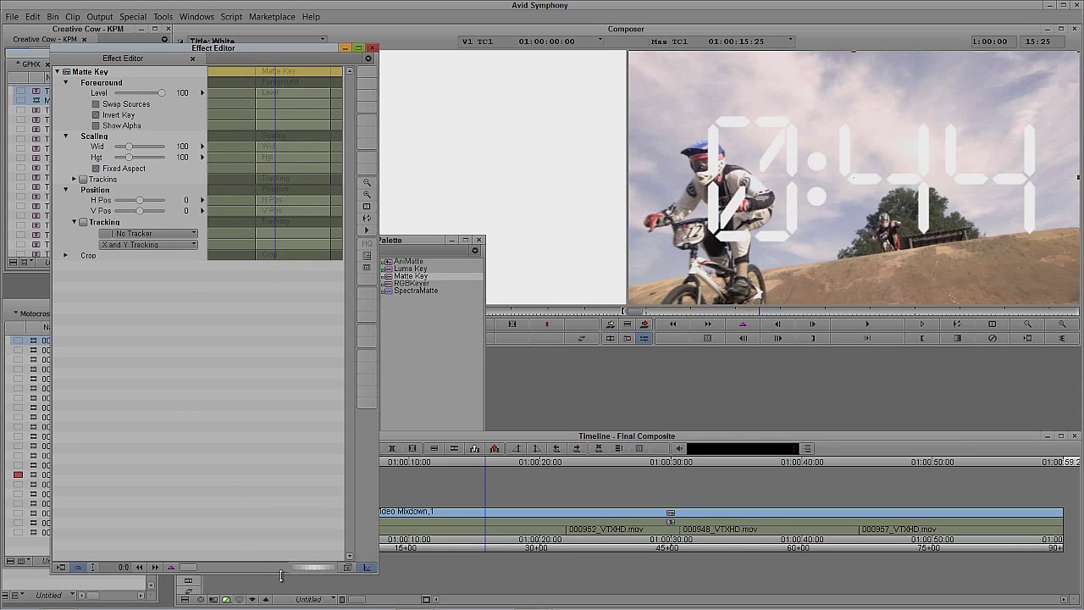
Promote the Matte Key to 3D and scale the countdown to 22 in X and Y, with the safe-area guides shown
{"action": "left_click", "coordinate": [346, 569]}
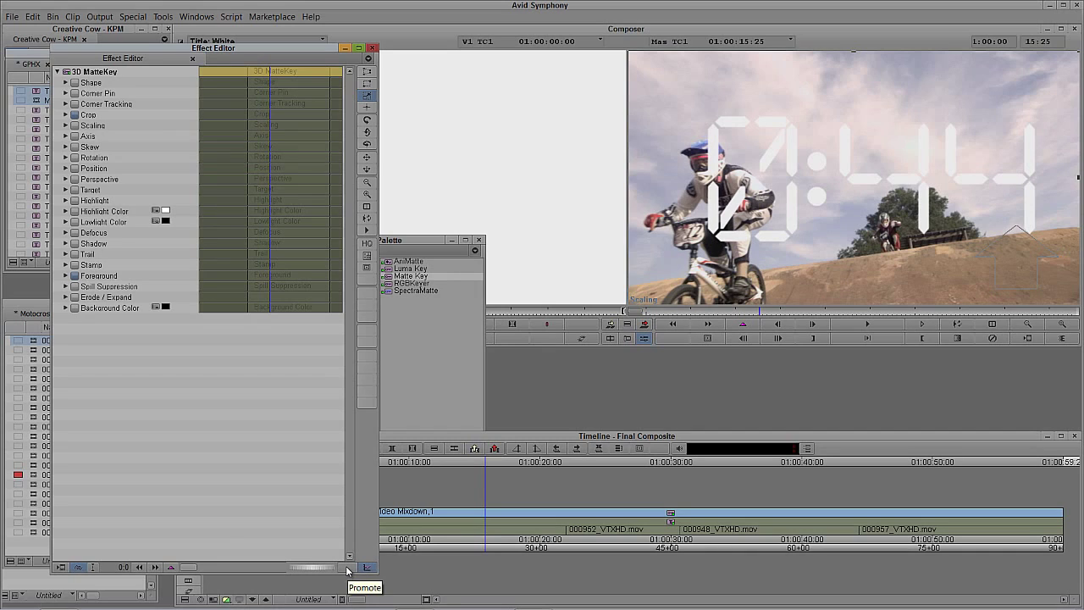
{"action": "left_click", "coordinate": [67, 126]}
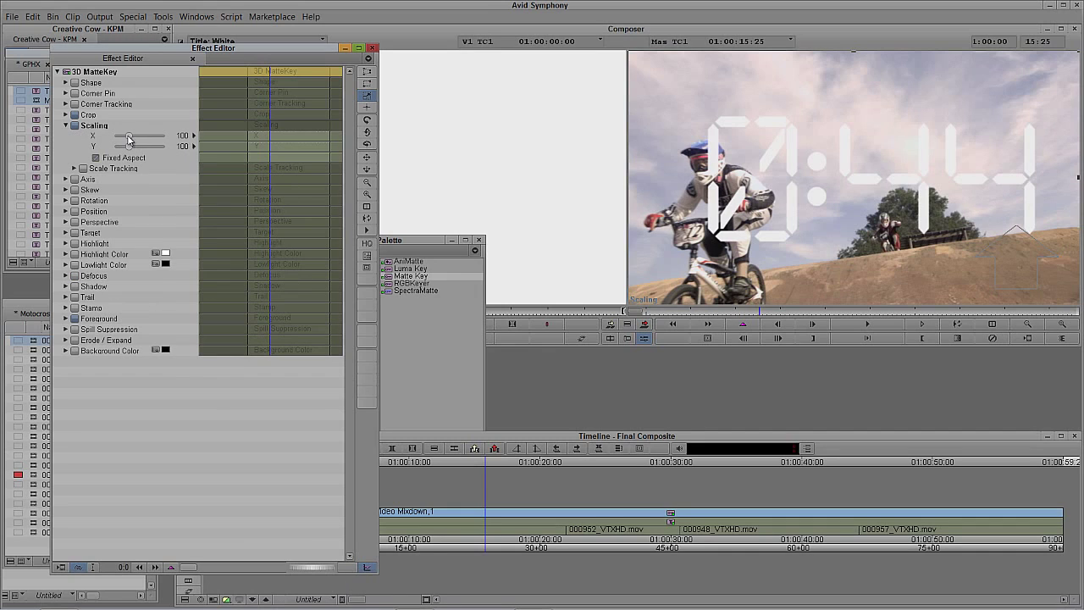
{"action": "left_click_drag", "start_coordinate": [128, 139], "coordinate": [120, 144]}
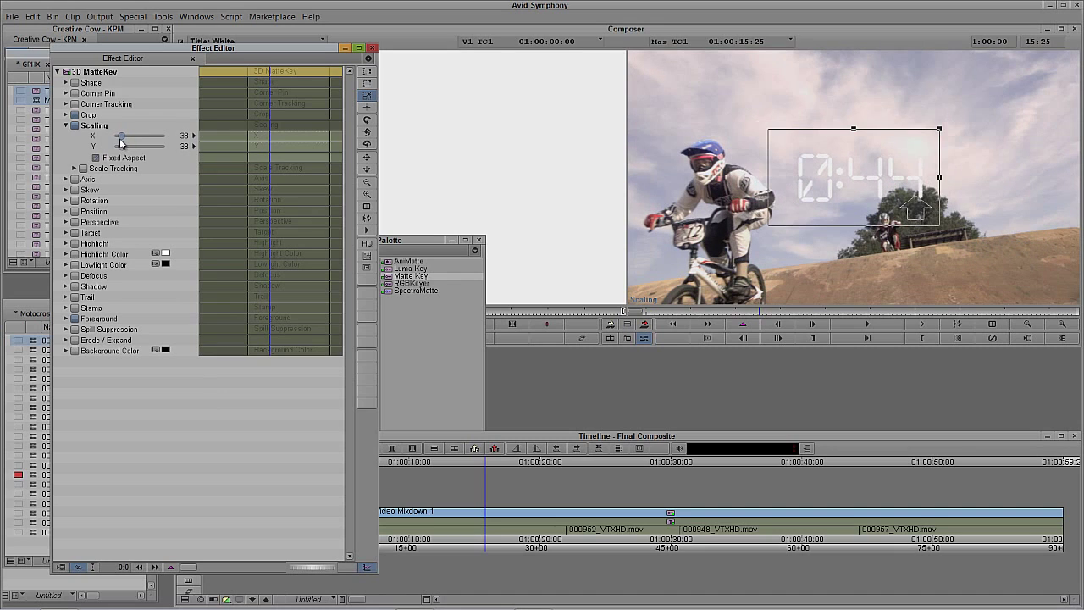
{"action": "left_click", "coordinate": [365, 269]}
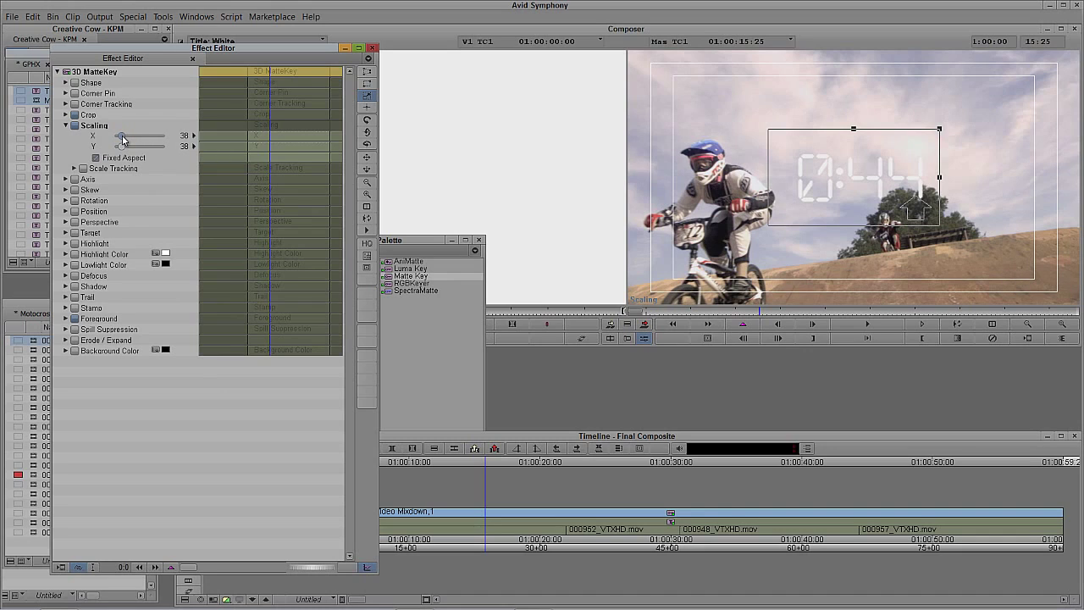
{"action": "left_click_drag", "start_coordinate": [123, 140], "coordinate": [121, 142]}
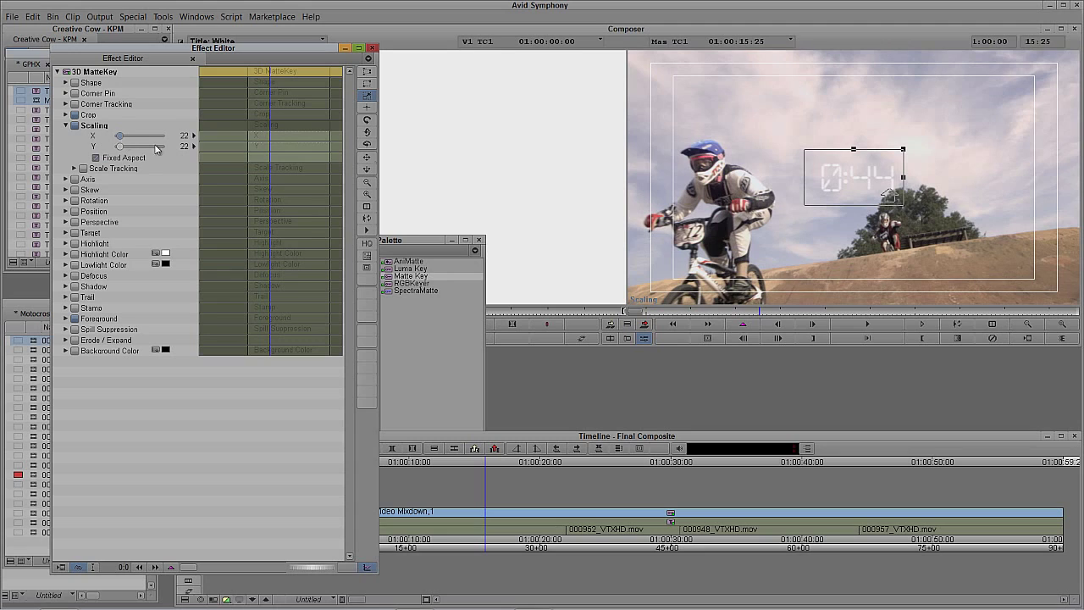
Move the countdown to the lower-right corner of the safe area and give it a drop shadow with opacity 100, X 1 and Y -1
{"action": "left_click_drag", "start_coordinate": [837, 197], "coordinate": [973, 278]}
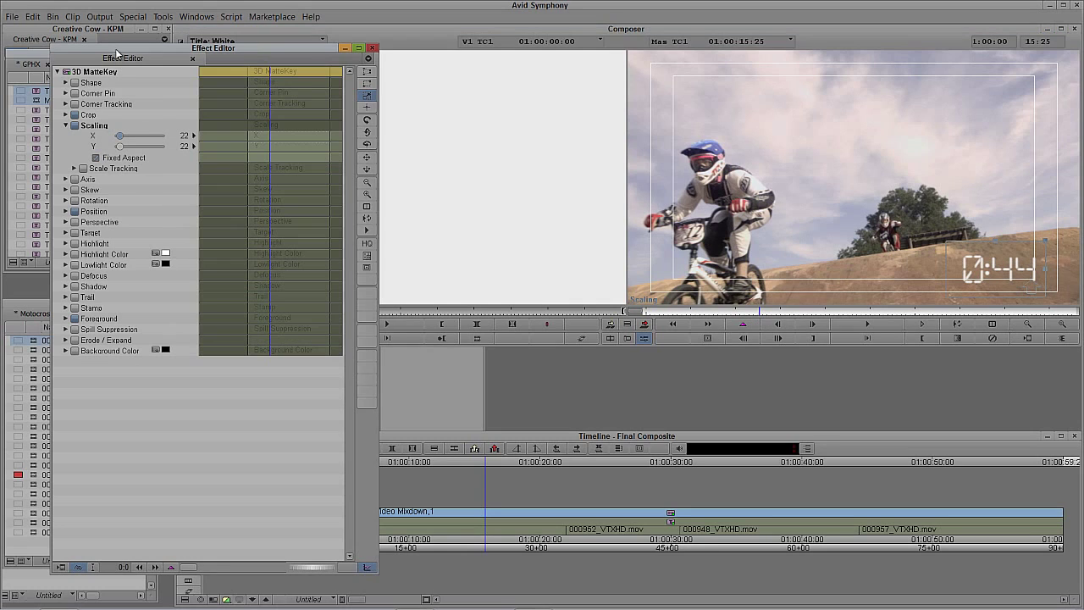
{"action": "left_click", "coordinate": [66, 287]}
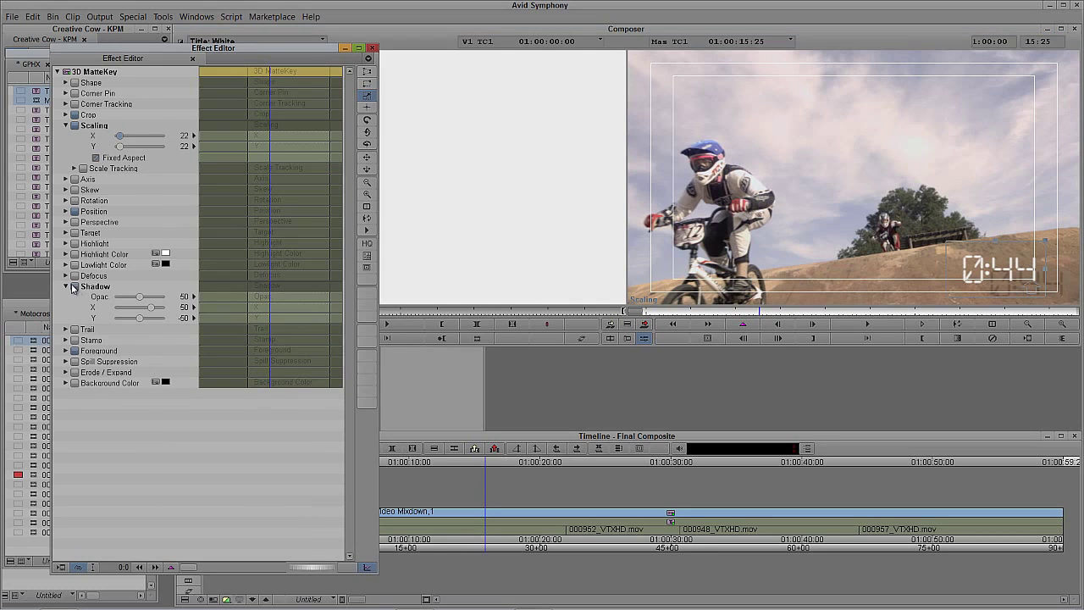
{"action": "left_click_drag", "start_coordinate": [143, 296], "coordinate": [180, 298]}
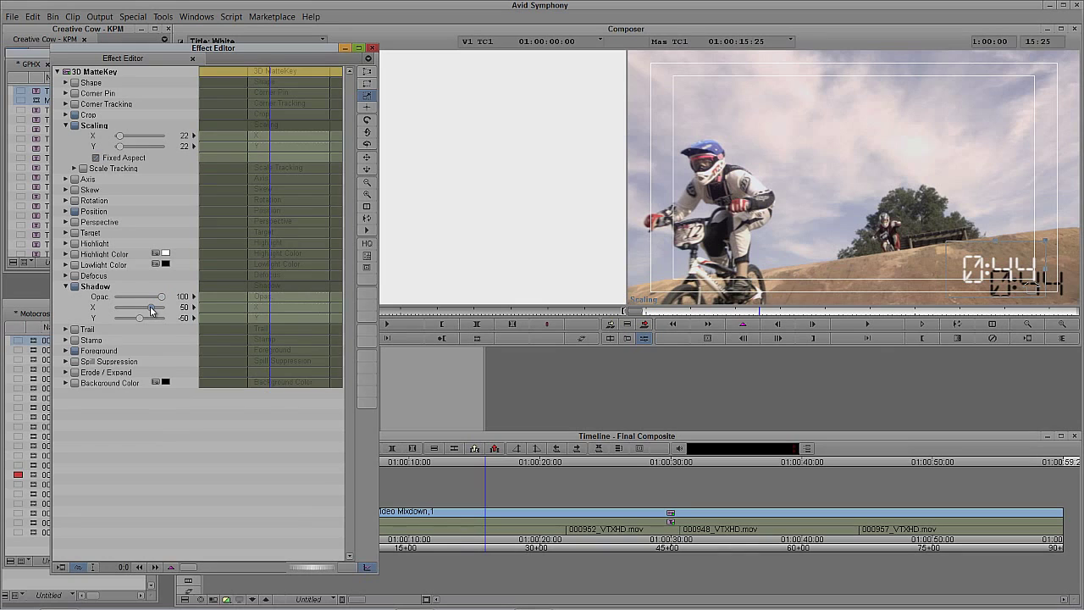
{"action": "type", "text": "1"}
{"action": "key", "text": "Return"}
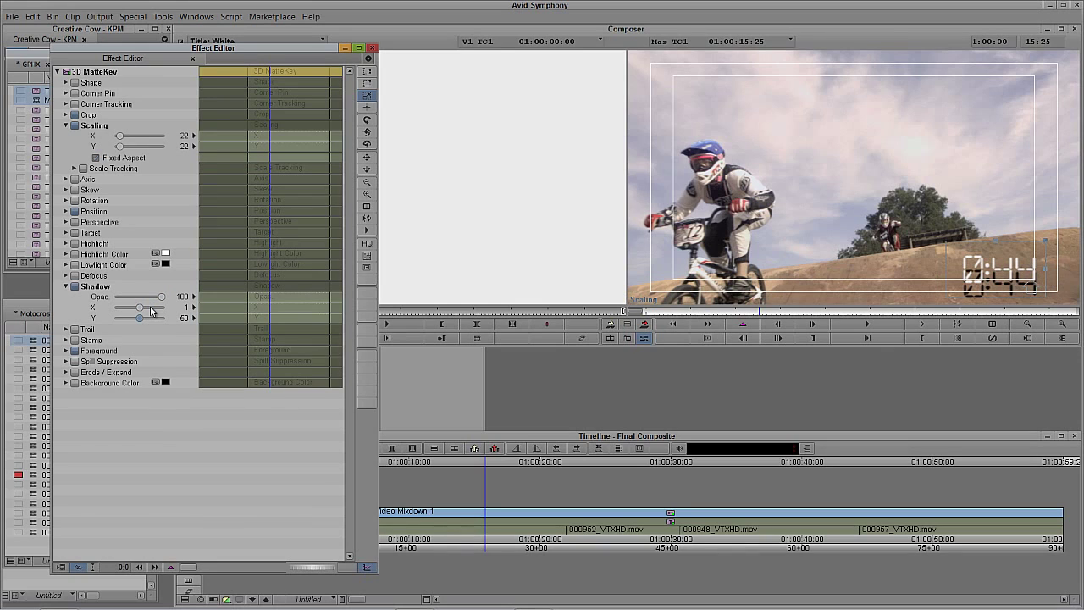
{"action": "type", "text": "-1"}
{"action": "key", "text": "Return"}
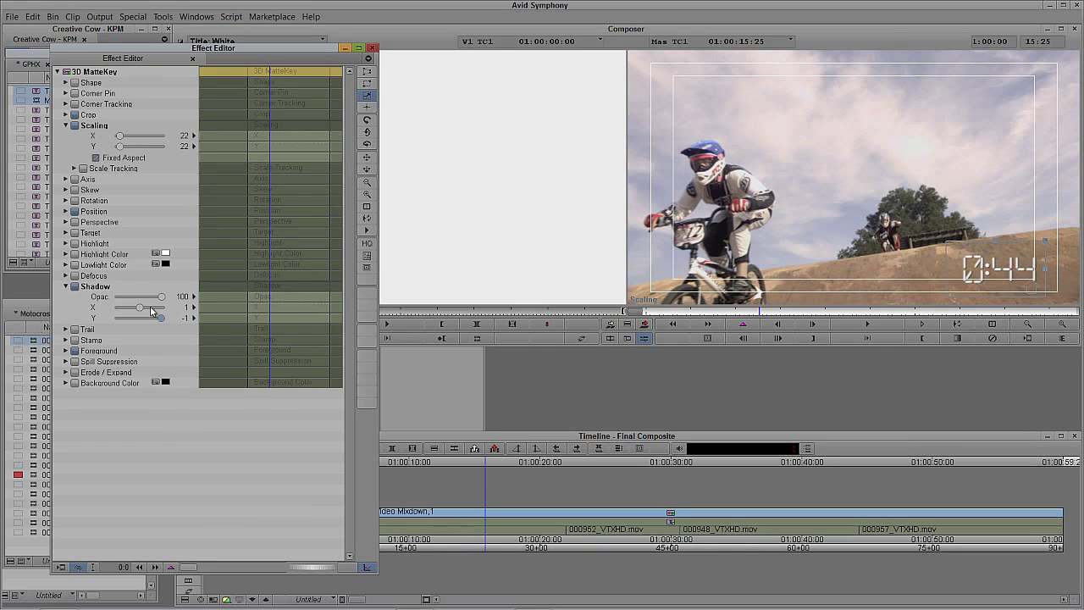
{"action": "left_click", "coordinate": [23, 491]}
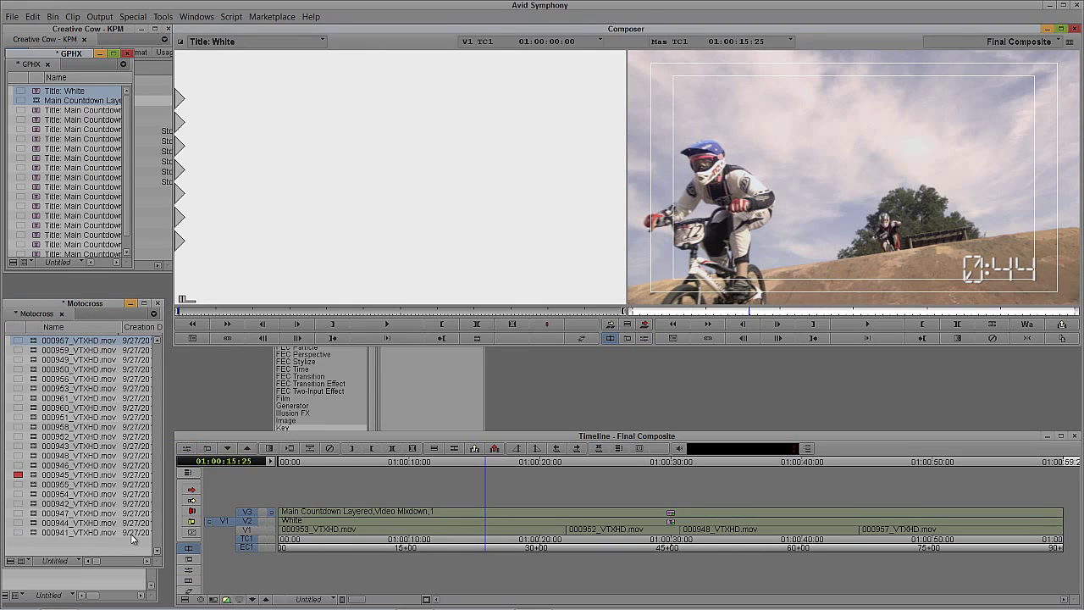
Play the composited sequence from its start to review the countdown over the motocross footage
{"action": "left_click", "coordinate": [231, 523]}
{"action": "key", "text": "Home"}
{"action": "key", "text": "space"}
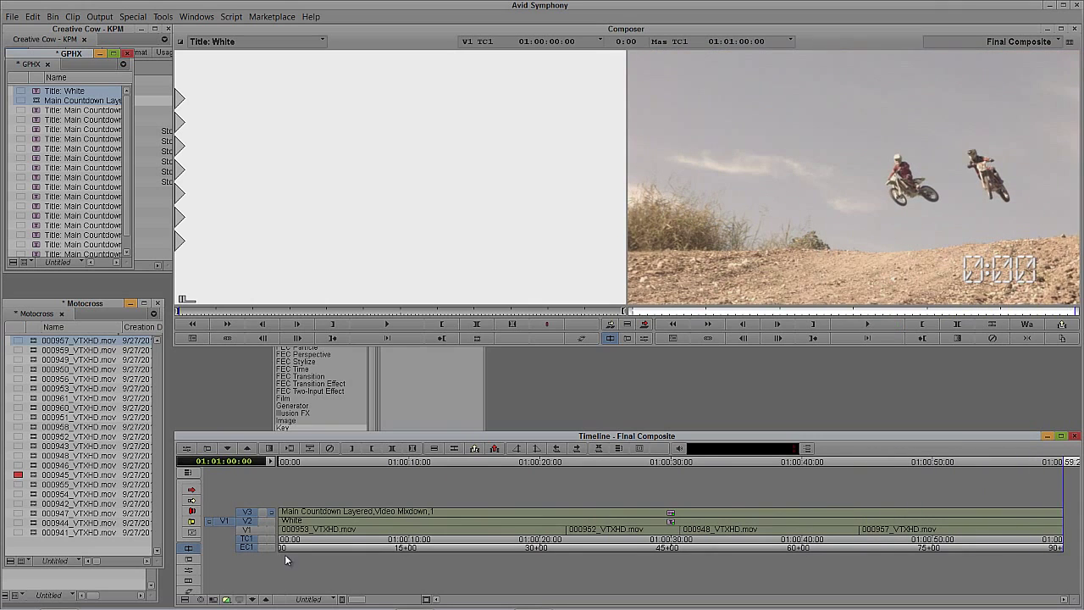
{"action": "key", "text": "Home"}
{"action": "key", "text": "space"}
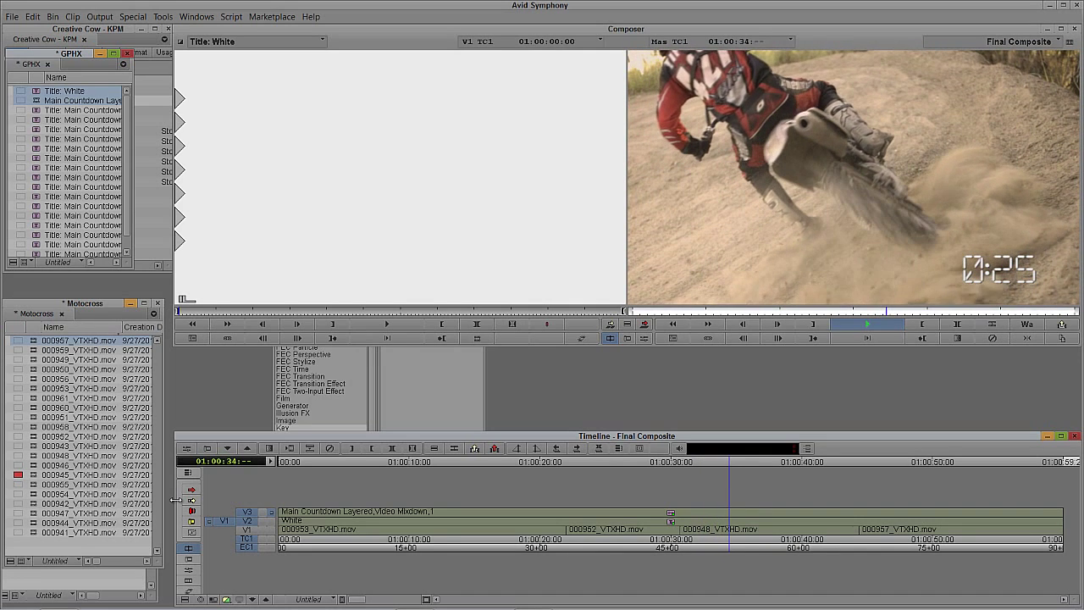
Stop at 01:00:34:15, reopen the countdown's 3D Matte Key, move the clock to the upper-left corner of the safe area and play the result
{"action": "key", "text": "space"}
{"action": "key", "text": "ctrl+8"}
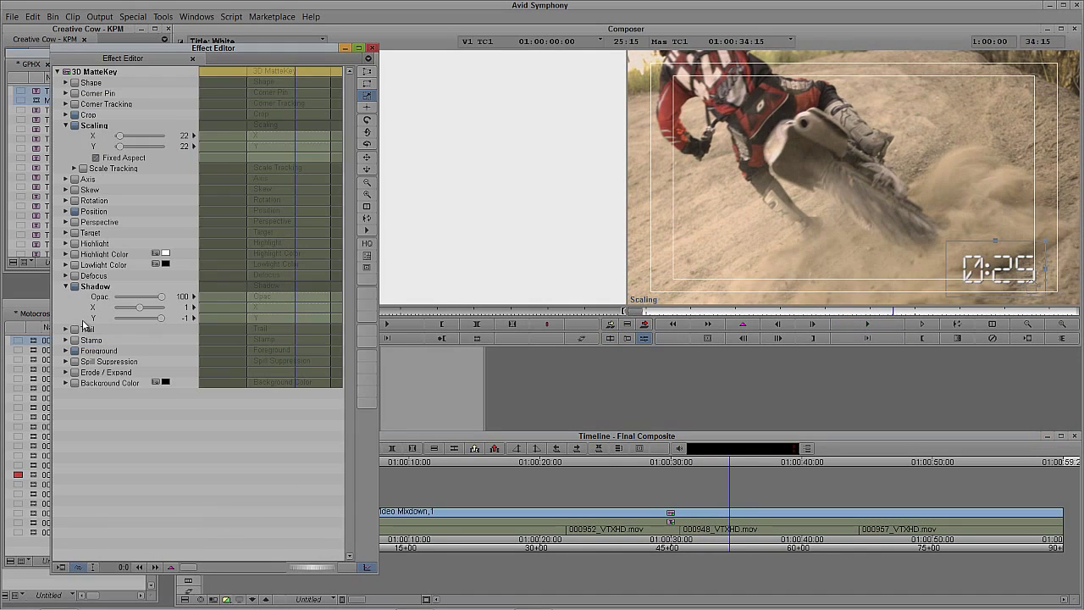
{"action": "left_click_drag", "start_coordinate": [978, 282], "coordinate": [696, 100]}
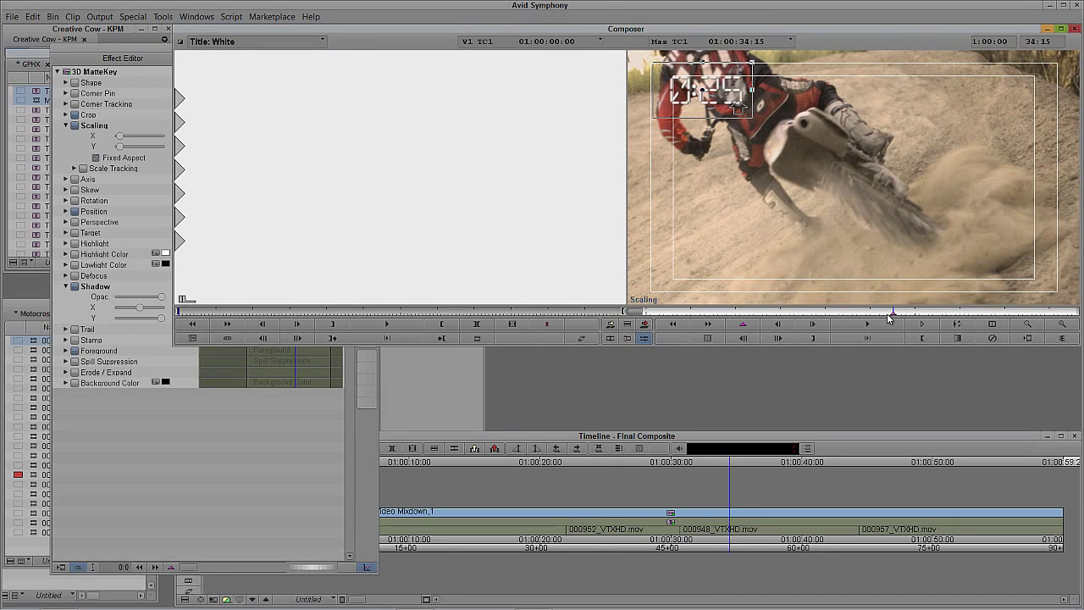
{"action": "key", "text": "space"}
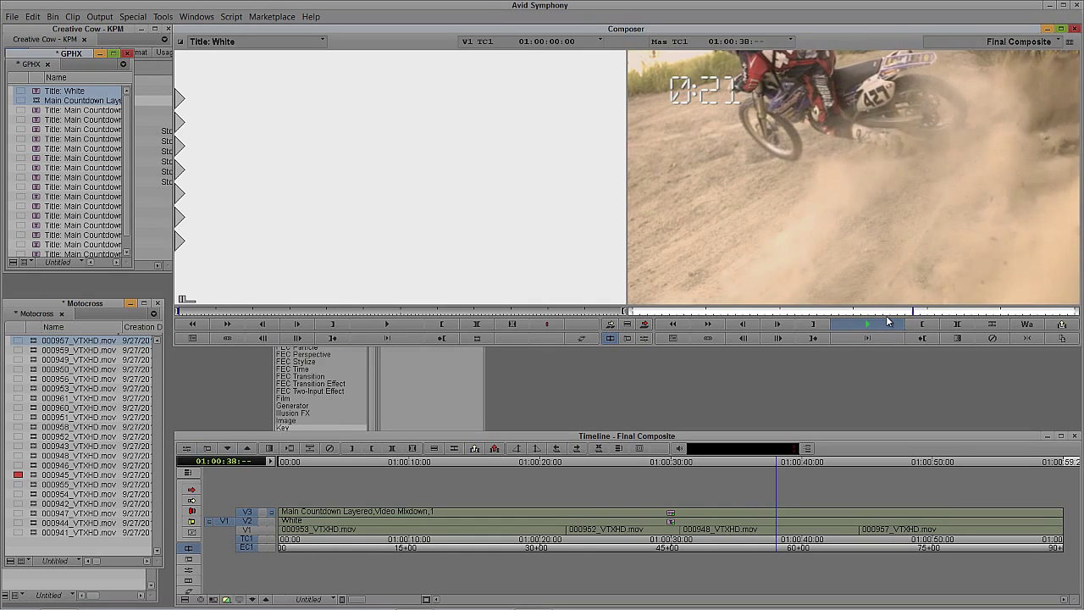
Reopen the effect at 01:00:38:11, scale the countdown to about twice its size and reposition it inside the upper-left title-safe corner
{"action": "key", "text": "ctrl+8"}
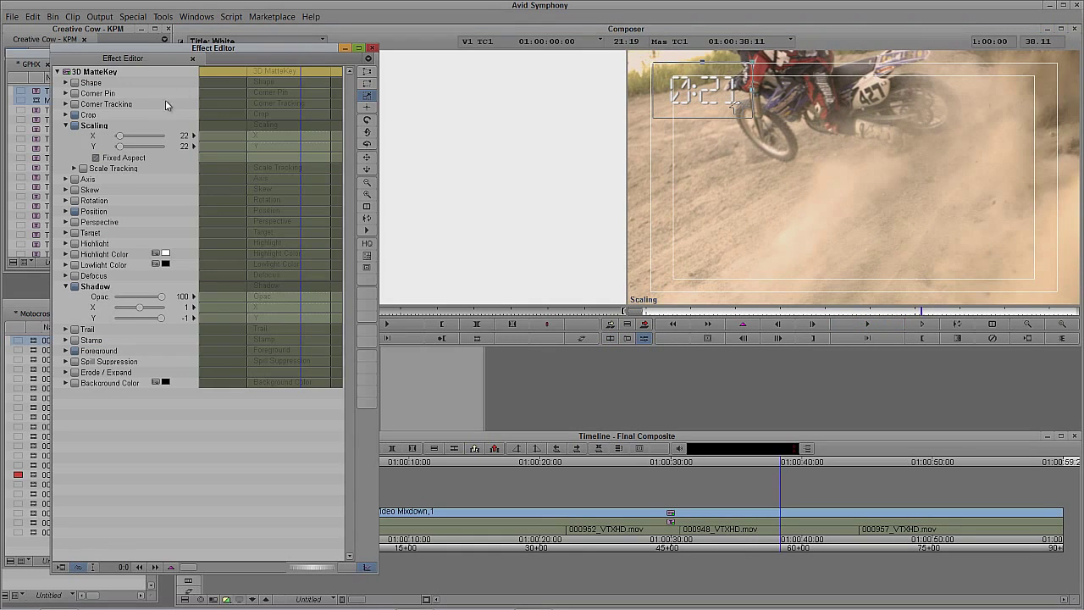
{"action": "left_click_drag", "start_coordinate": [119, 139], "coordinate": [121, 139]}
{"action": "left_click_drag", "start_coordinate": [698, 114], "coordinate": [735, 125]}
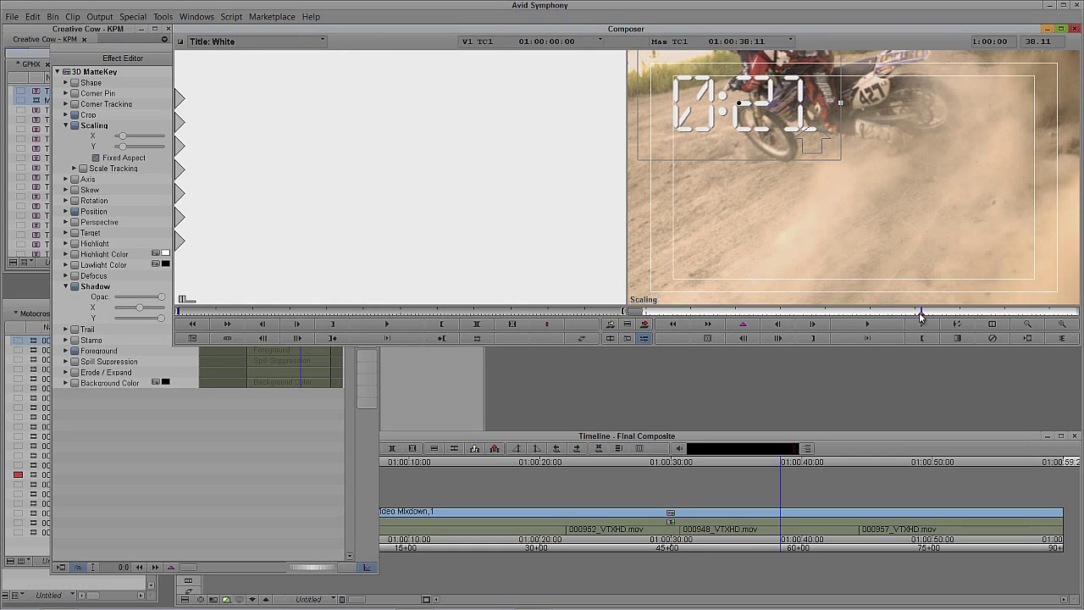
{"action": "key", "text": "space"}
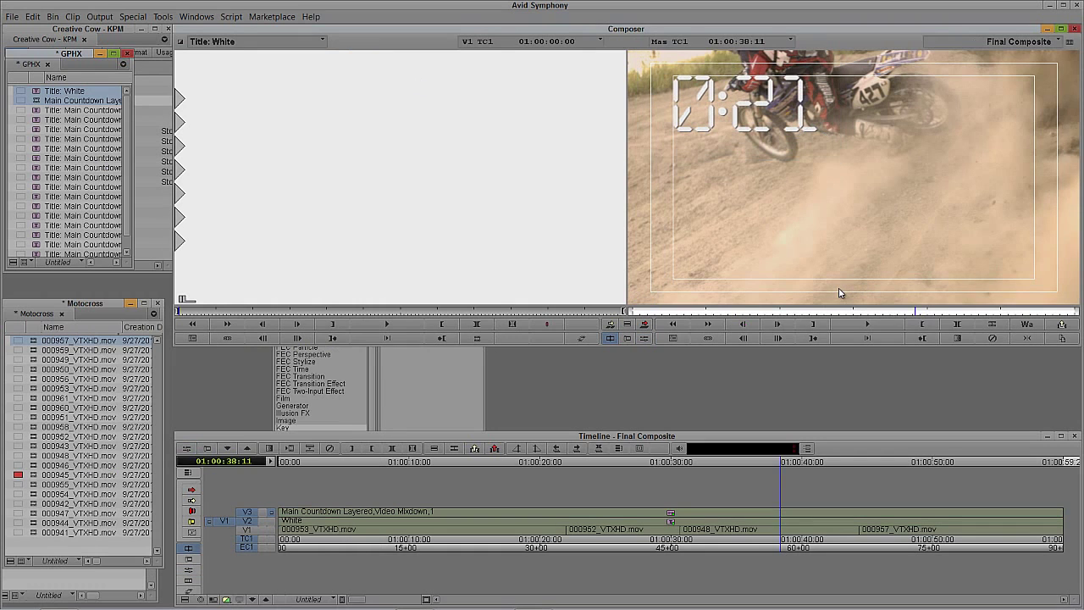